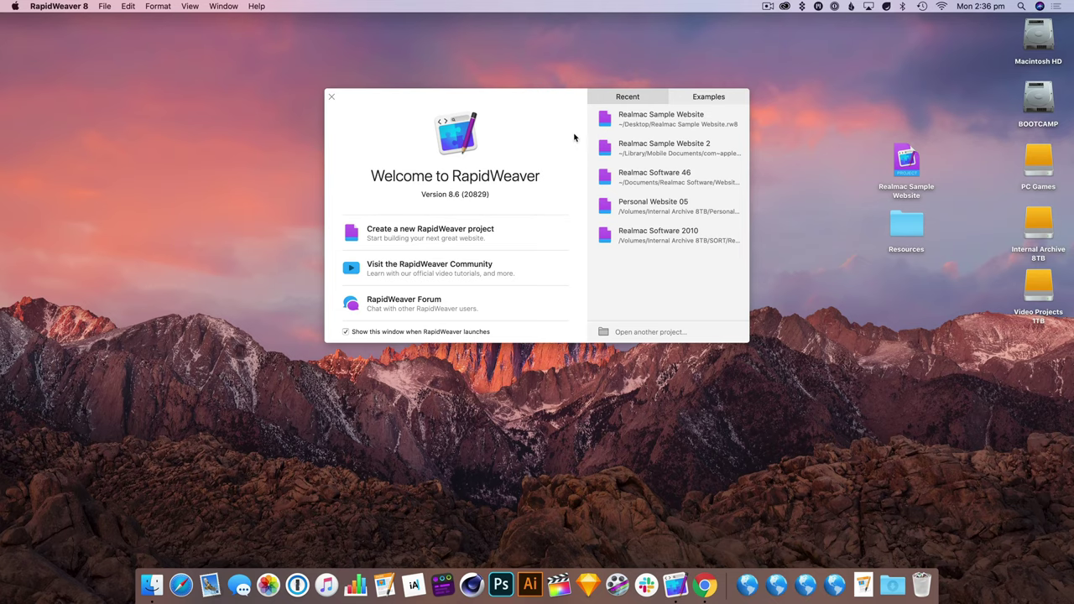
Step: Open the recent Realmac Sample Website project and review its home page in preview mode
double_click(687, 125)
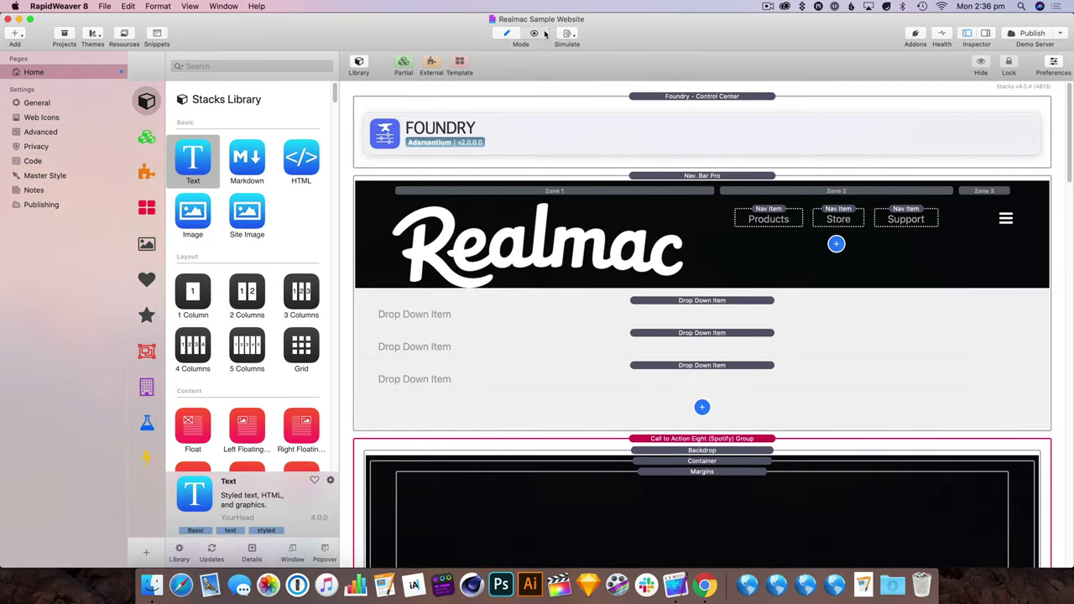
left_click(536, 33)
scroll(595, 239, "down", 8)
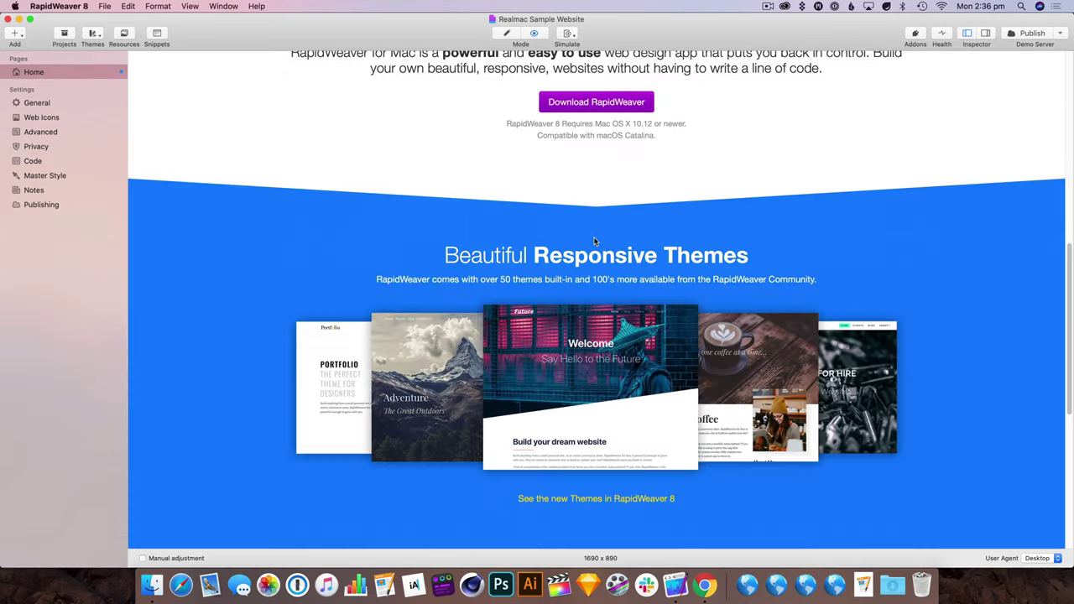
scroll(595, 242, "down", 5)
scroll(595, 243, "up", 8)
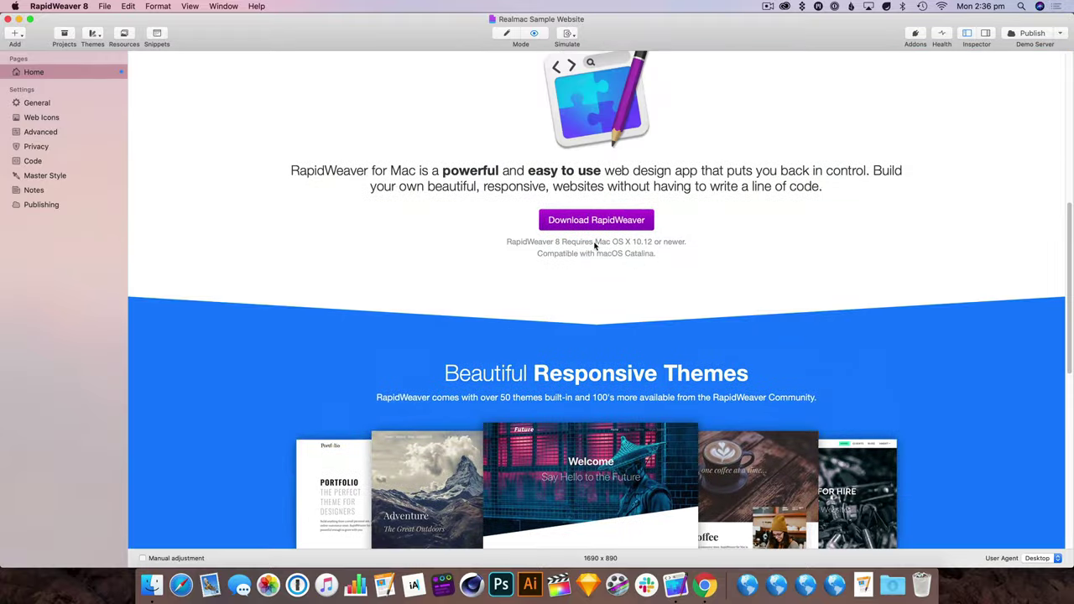
scroll(595, 244, "up", 4)
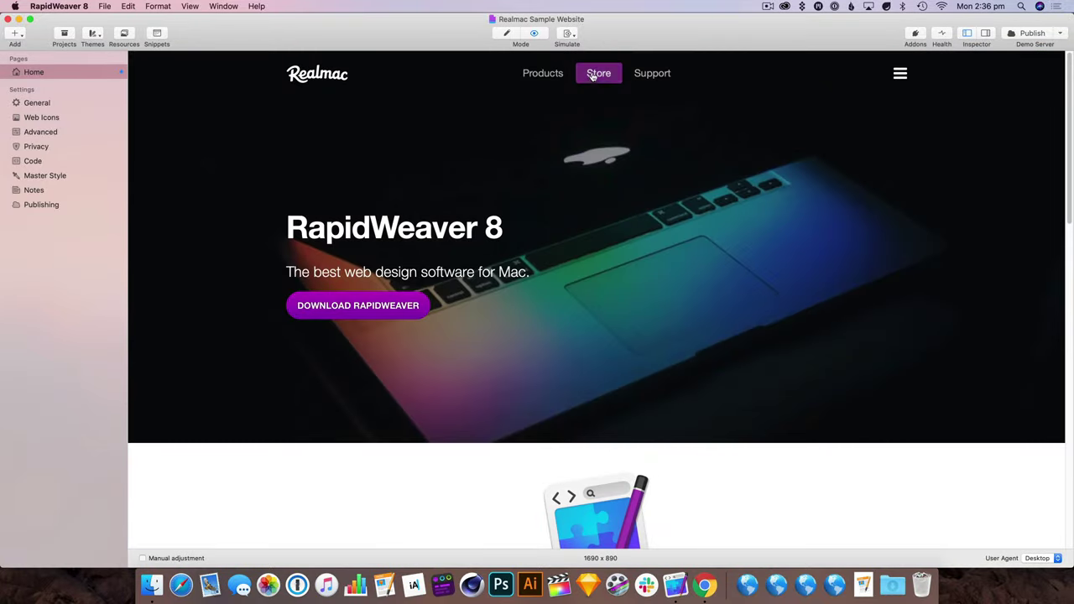
Step: Return the home page to edit mode and look over its stacks down to the footer group
left_click(512, 34)
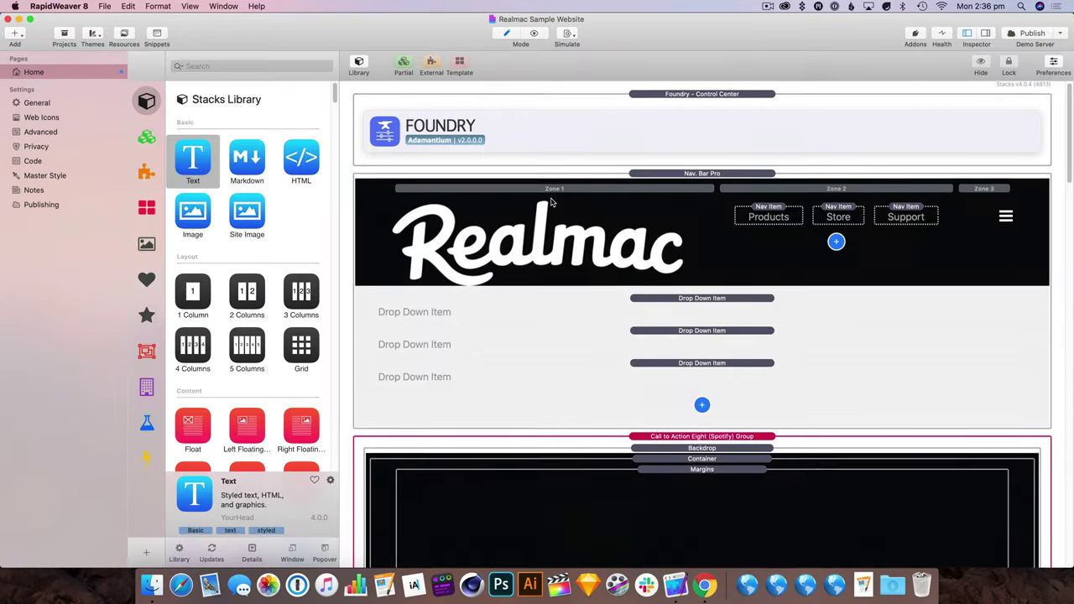
scroll(552, 204, "down", 5)
scroll(553, 204, "down", 10)
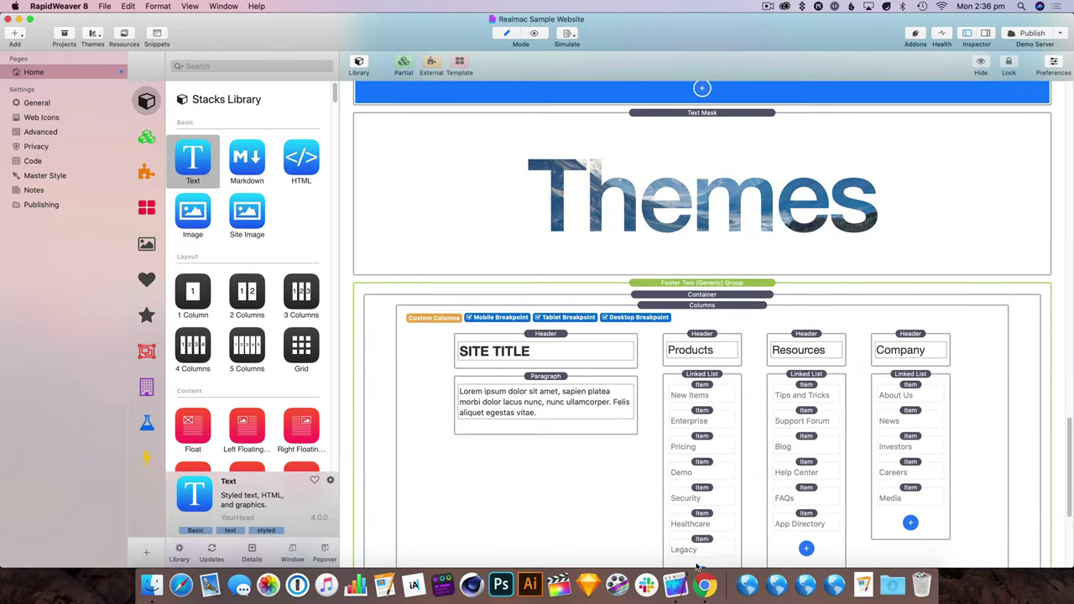
Step: Switch to Chrome, examine the layout of the Easy Page Management section on the realmacsoftware.com/rapidweaver page, and return to RapidWeaver
left_click(709, 588)
scroll(585, 311, "down", 6)
scroll(613, 328, "down", 8)
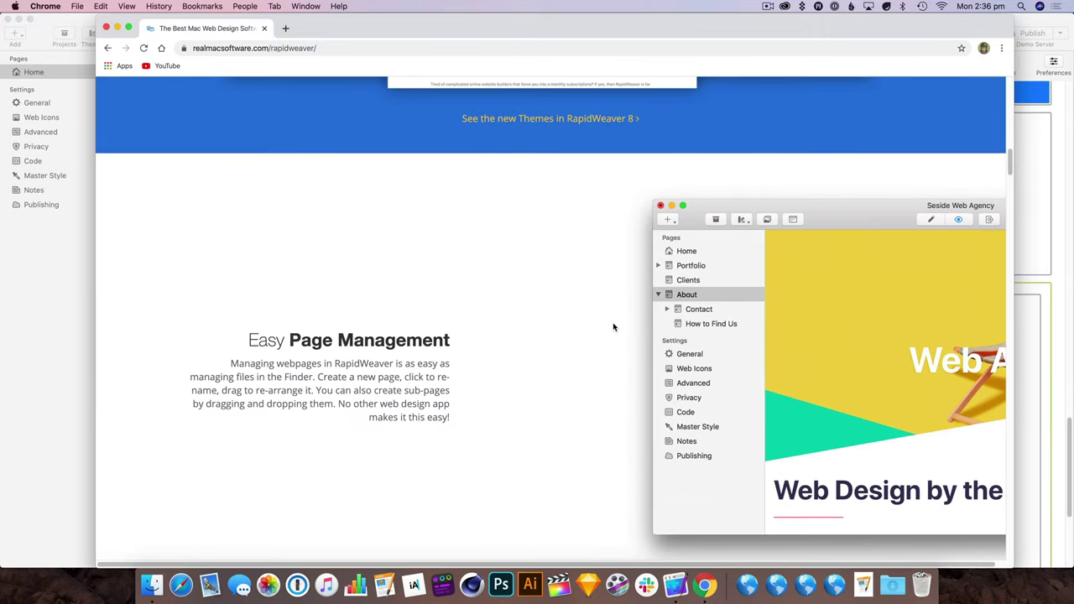
scroll(614, 328, "down", 2)
scroll(762, 353, "up", 2)
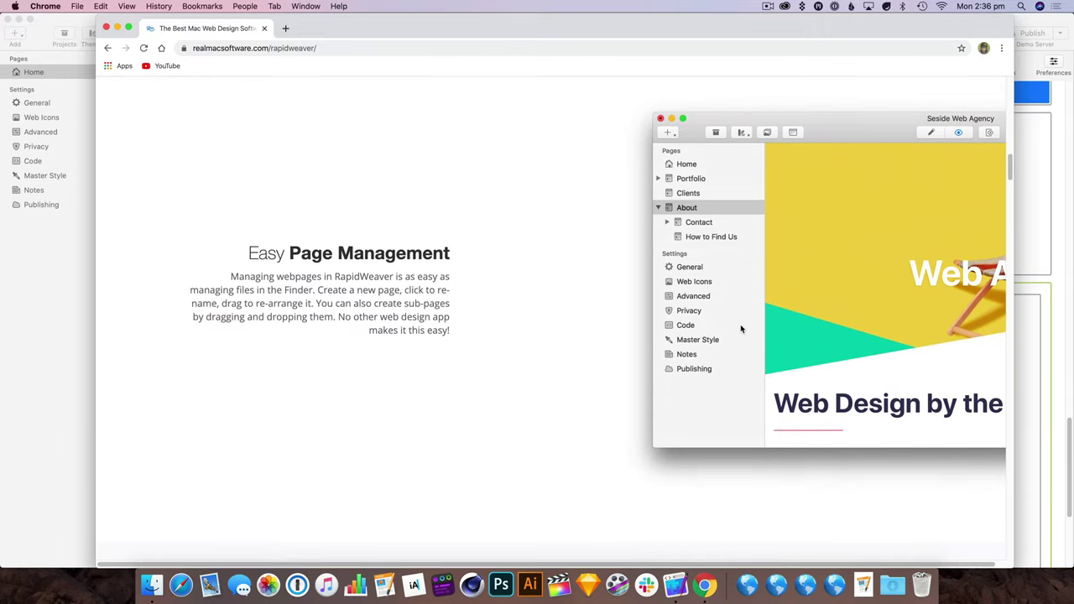
left_click_drag(93, 274, 126, 312)
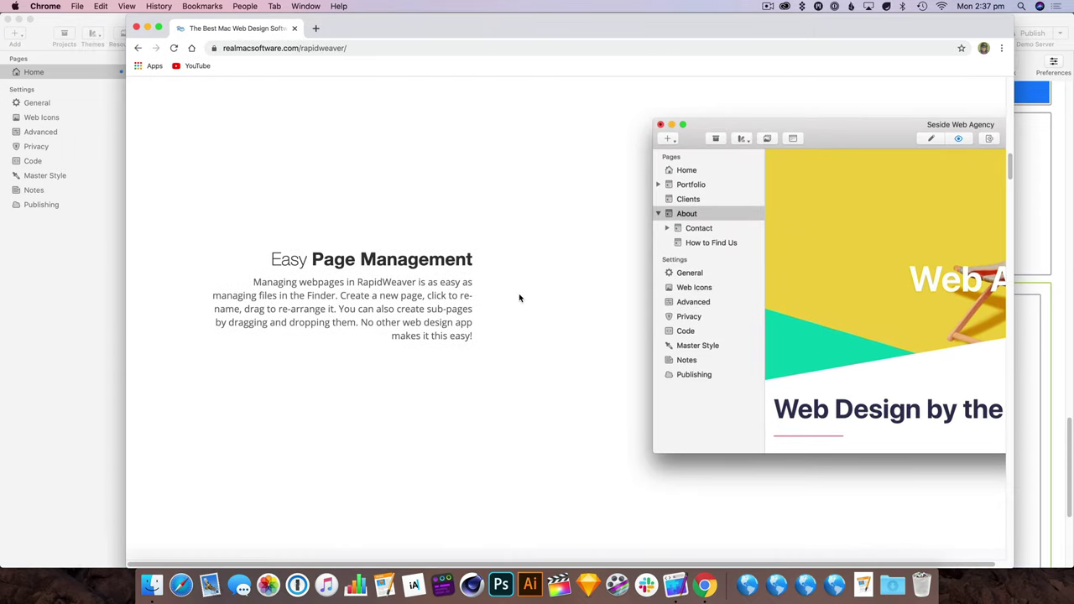
left_click(119, 321)
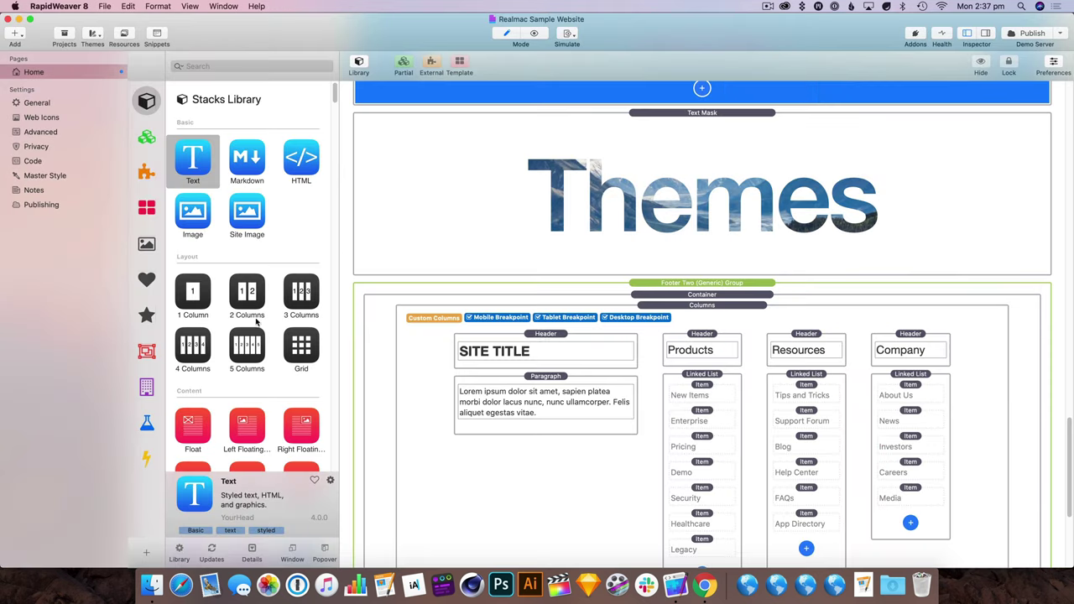
Step: Add a Foundry Container stack between the blue themes section and the "Themes" Text Mask
scroll(544, 329, "up", 3)
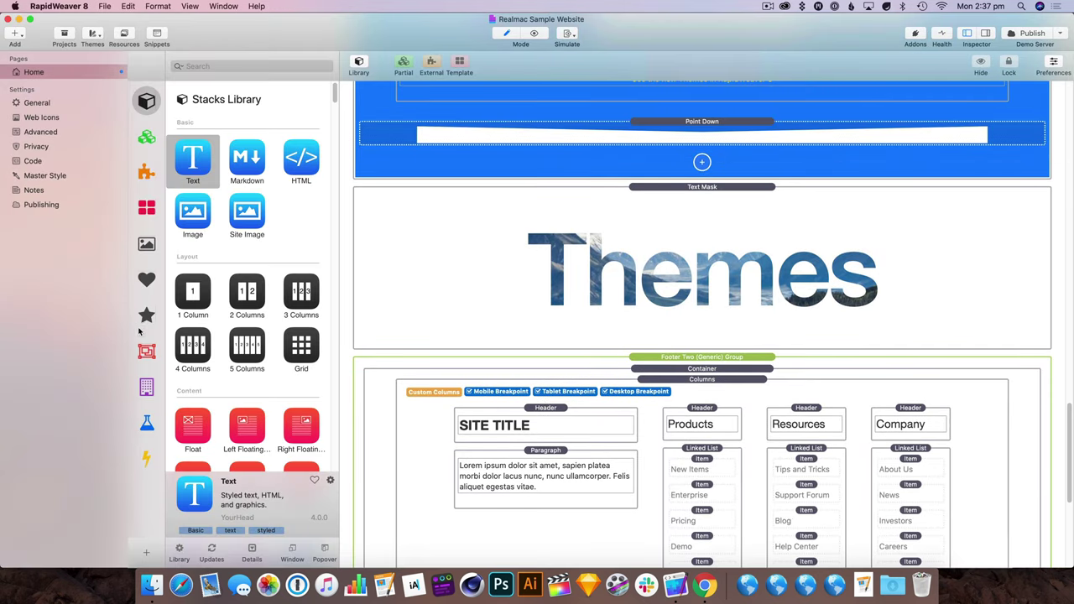
left_click(147, 388)
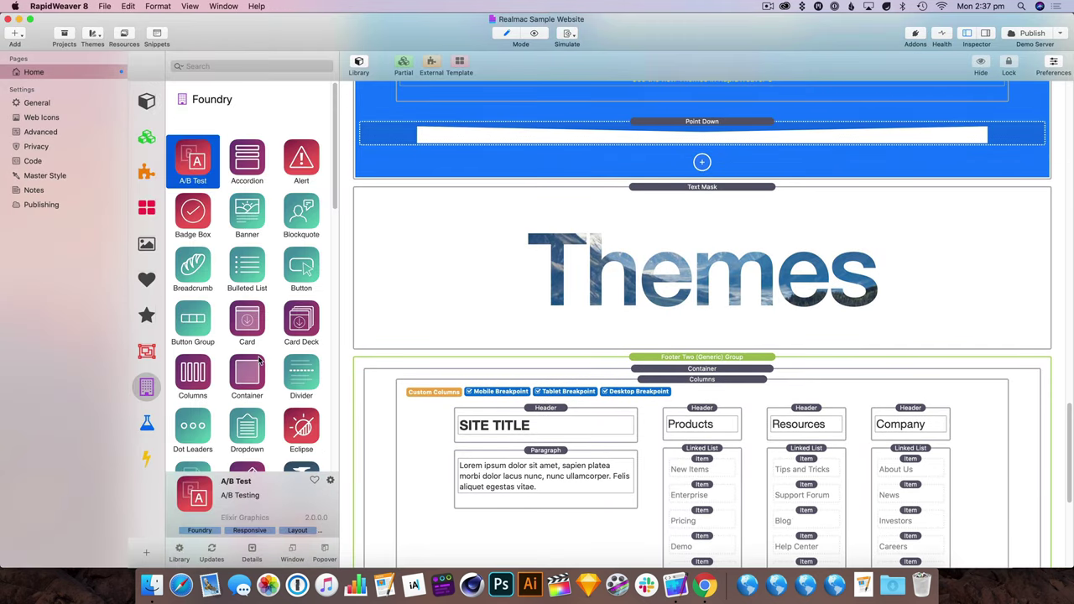
scroll(260, 359, "down", 1)
left_click_drag(255, 361, 576, 179)
Step: Place a Foundry Columns stack inside the new Container
scroll(254, 304, "down", 2)
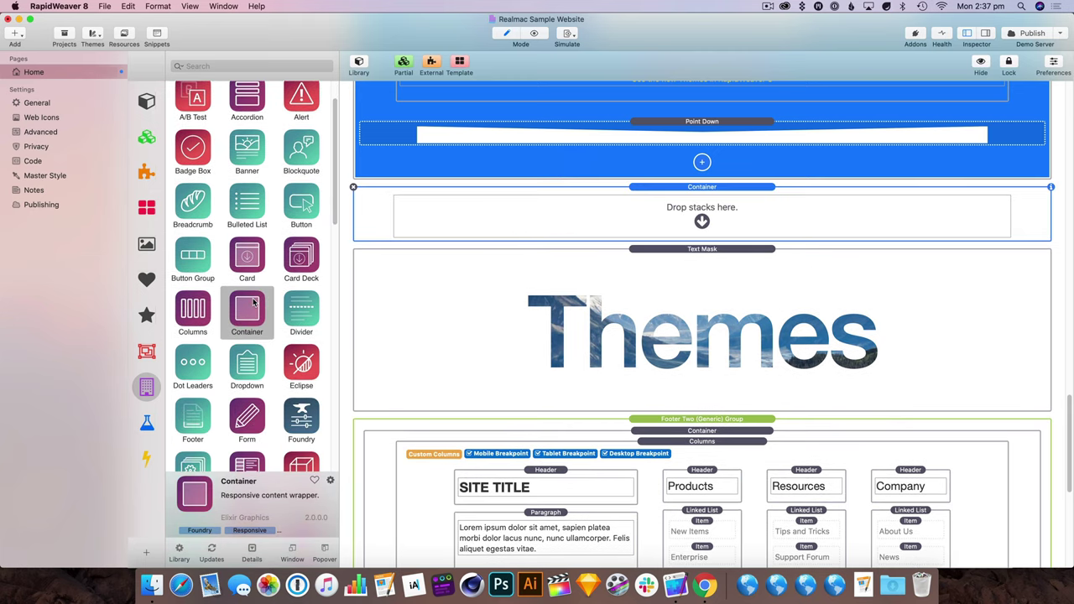
scroll(254, 304, "down", 8)
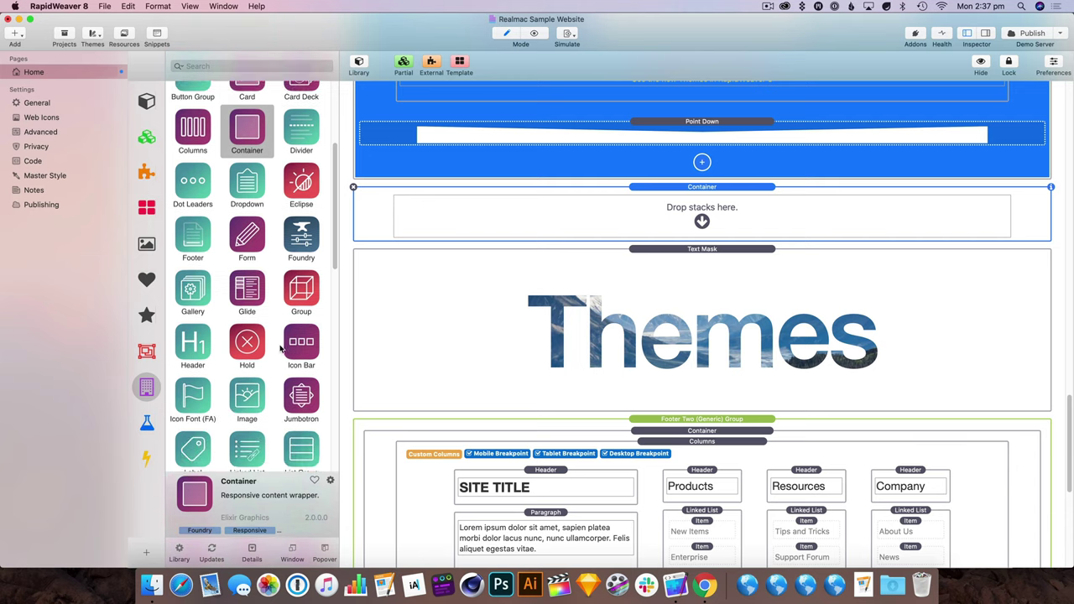
scroll(281, 349, "down", 12)
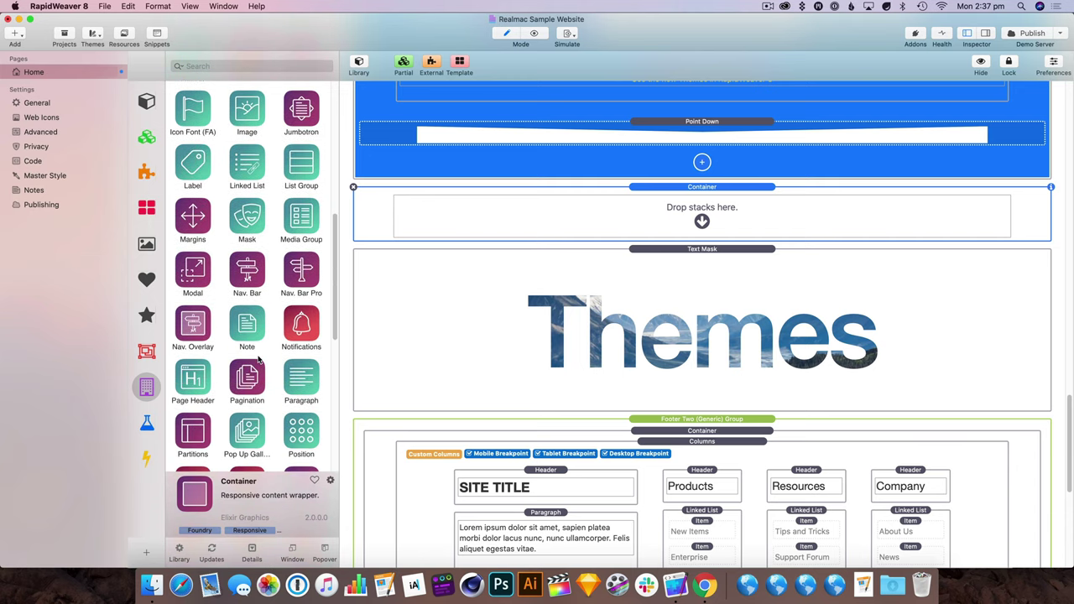
scroll(258, 359, "up", 14)
left_click_drag(207, 137, 551, 220)
Step: Place a Foundry Image stack in the right column
left_click(173, 325)
left_click_drag(171, 325, 775, 247)
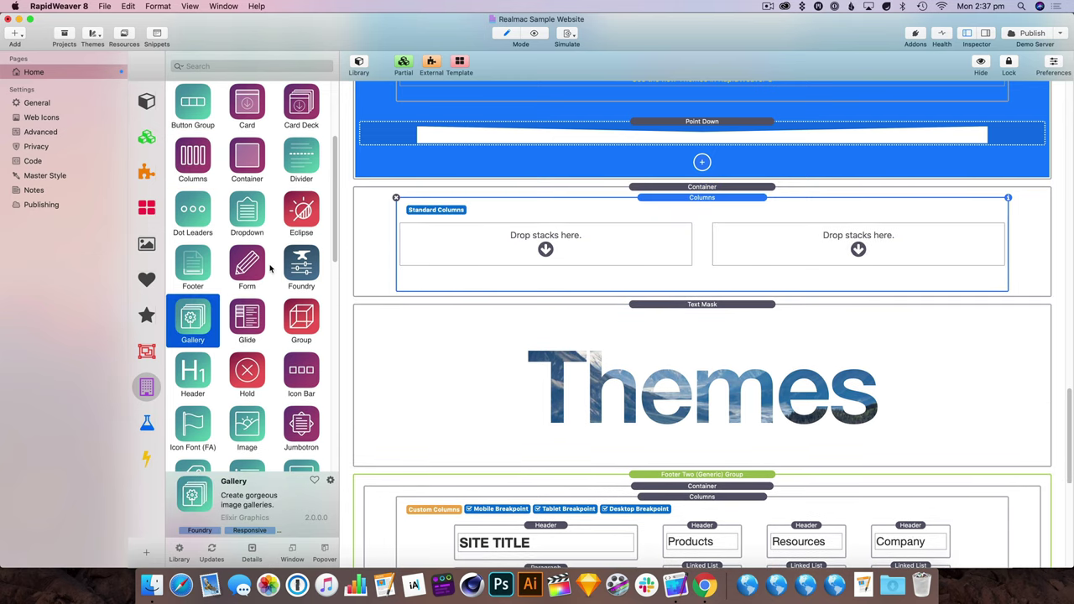
scroll(273, 277, "down", 1)
left_click_drag(252, 415, 825, 263)
Step: Add a Foundry Header stack to the left column with a Paragraph stack beneath it
left_click_drag(193, 369, 475, 252)
scroll(275, 264, "down", 5)
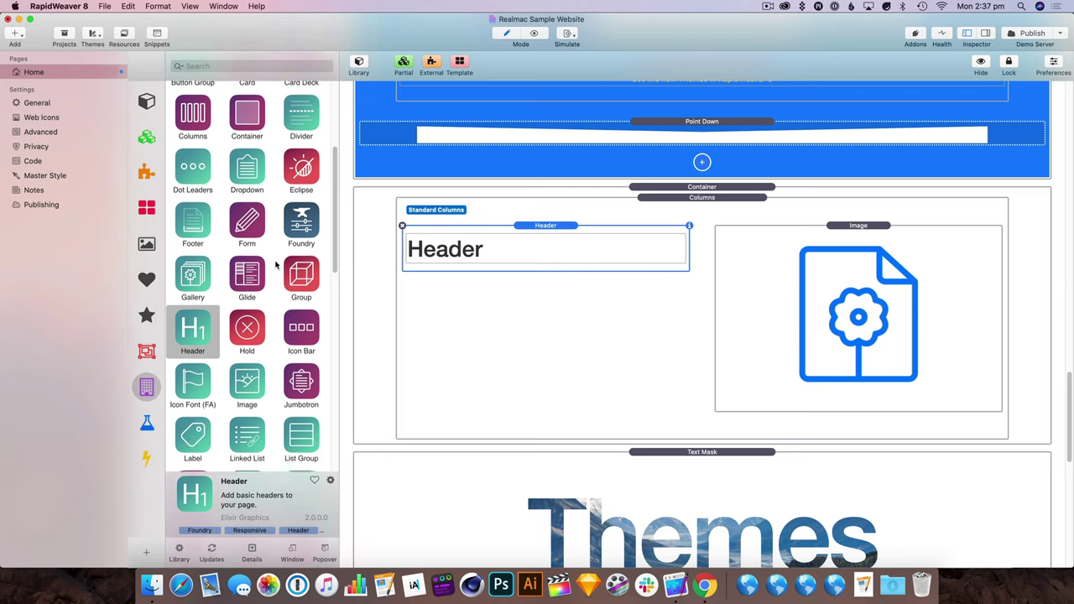
scroll(269, 340, "down", 3)
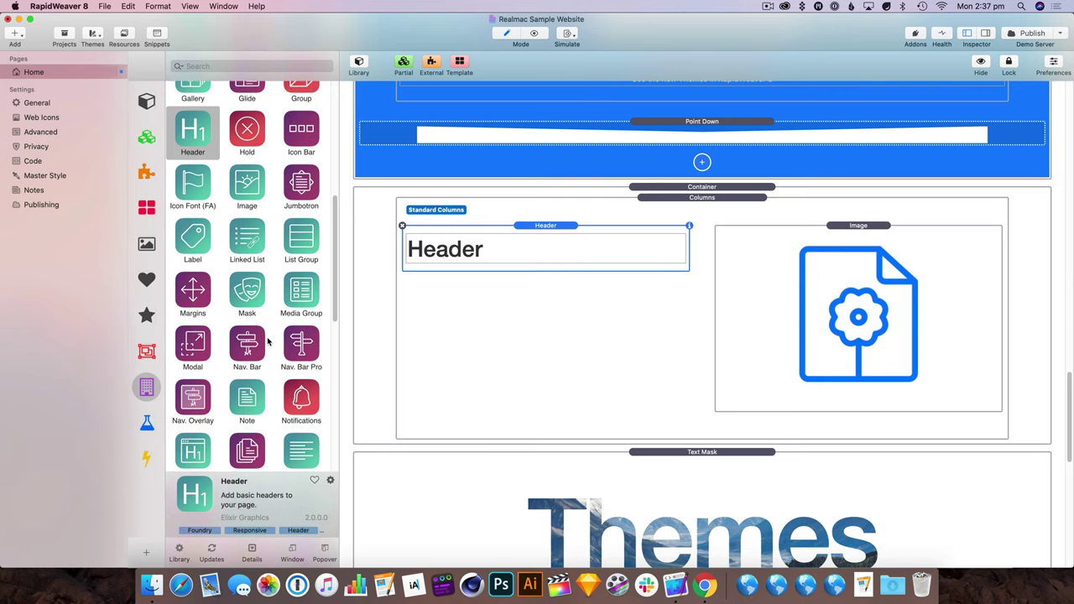
left_click_drag(302, 401, 492, 266)
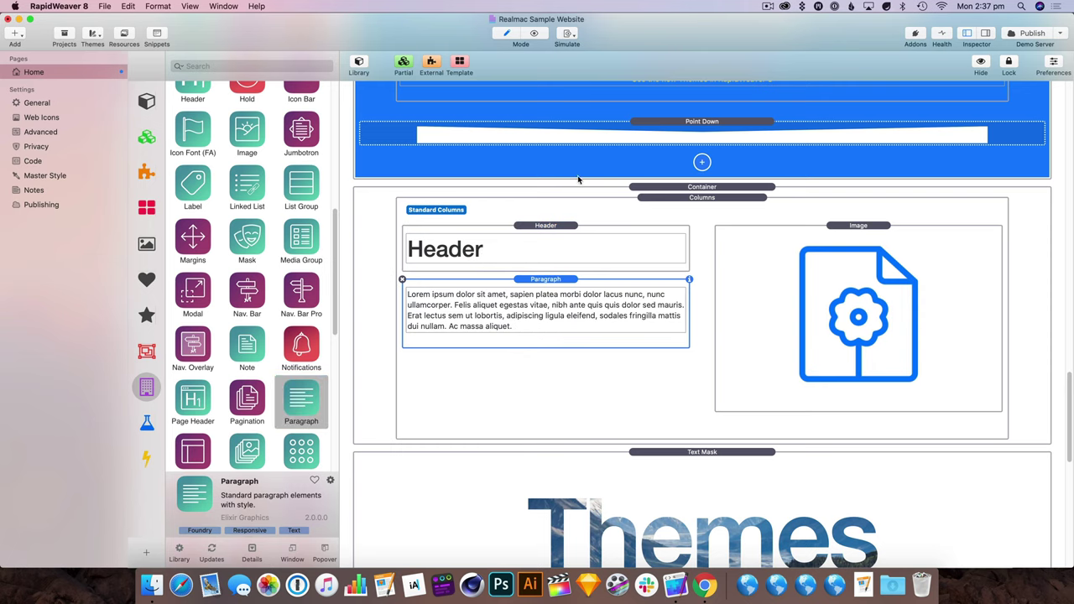
Step: Set the Image stack's picture to rapidweaver-sidebar.png from the Resources folder
left_click(820, 244)
left_click(986, 34)
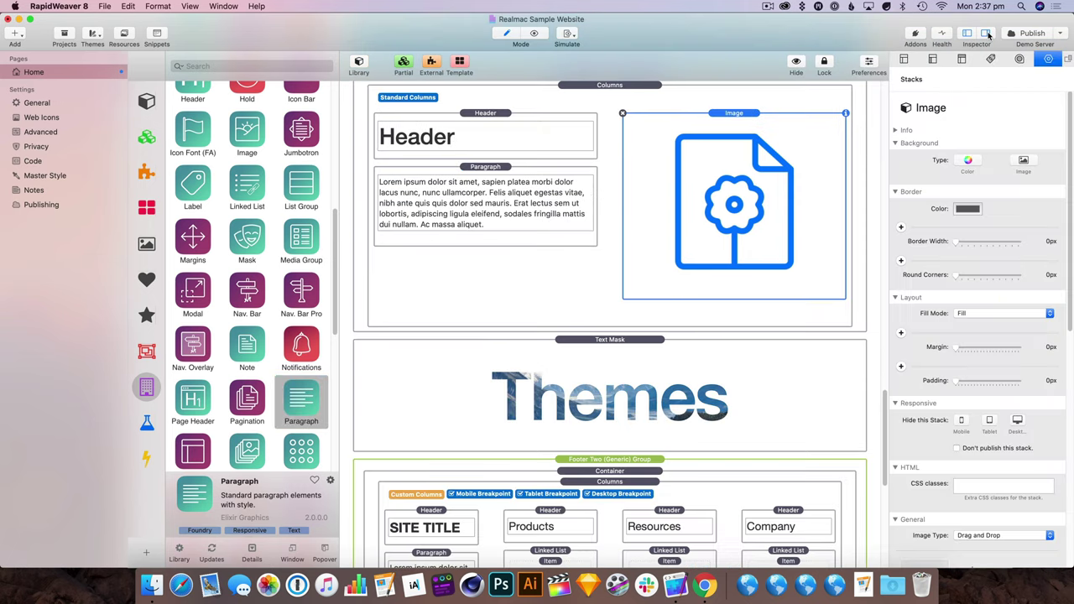
scroll(961, 368, "down", 4)
left_click(972, 466)
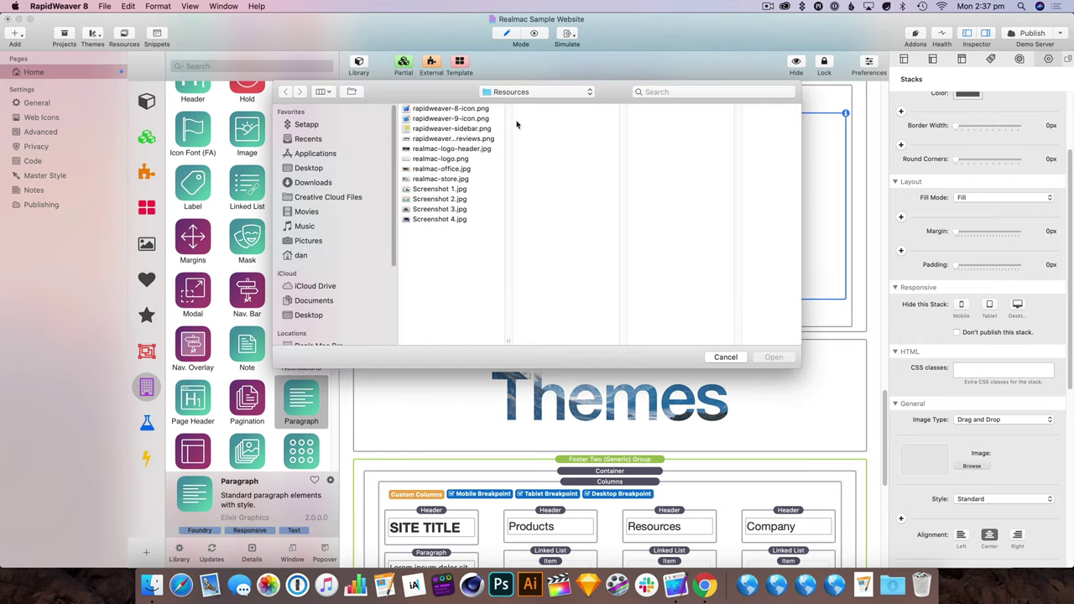
left_click(463, 138)
left_click(466, 159)
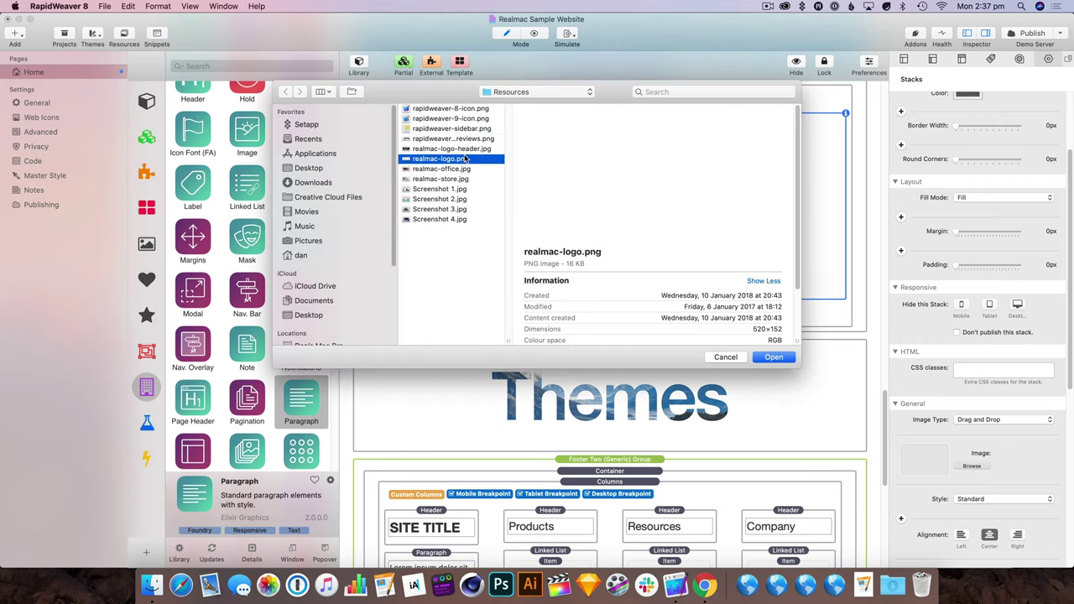
left_click(468, 150)
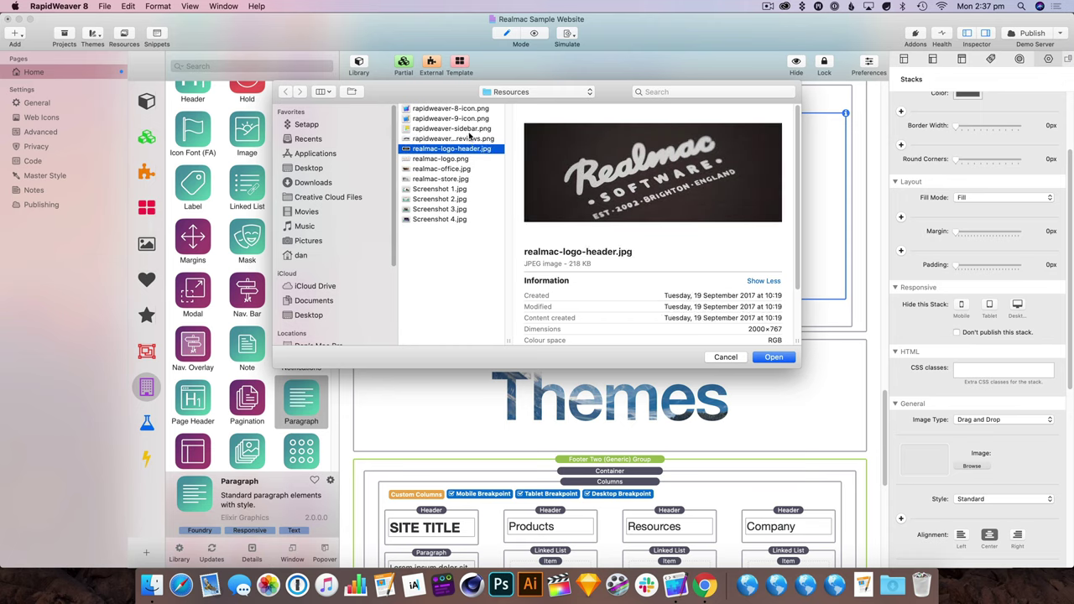
left_click(471, 130)
left_click(776, 356)
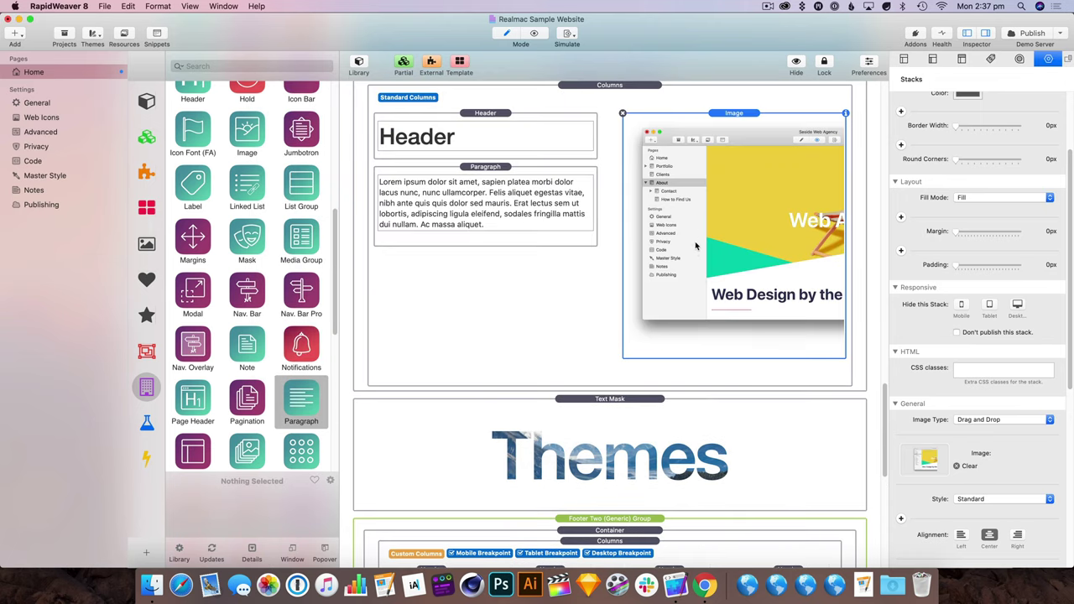
Step: Preview the new two-column section at full width with the settings inspector hidden
left_click(534, 33)
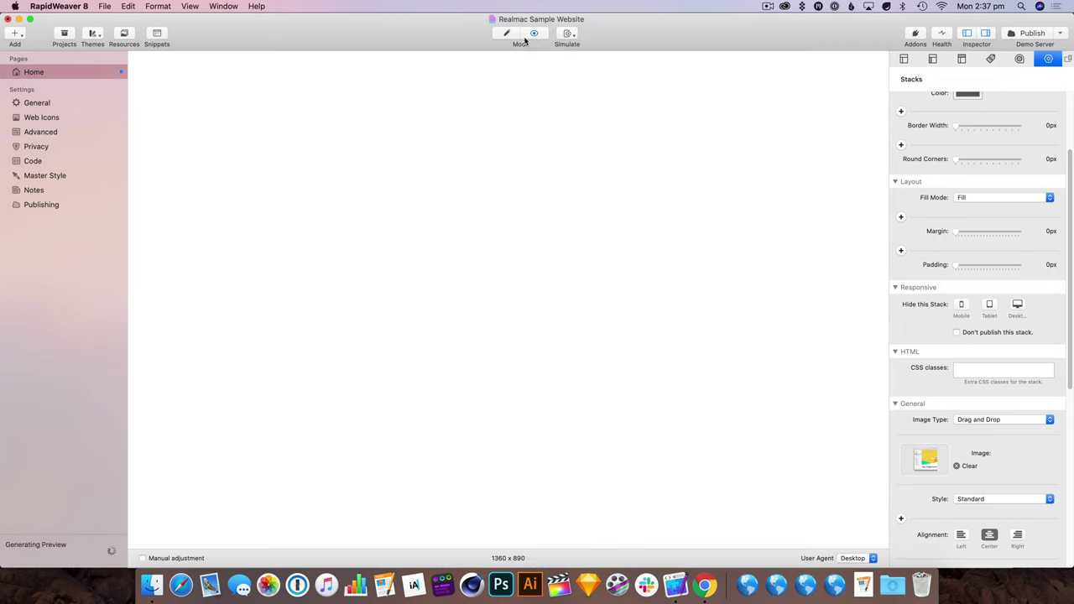
scroll(649, 206, "down", 1)
scroll(649, 207, "down", 10)
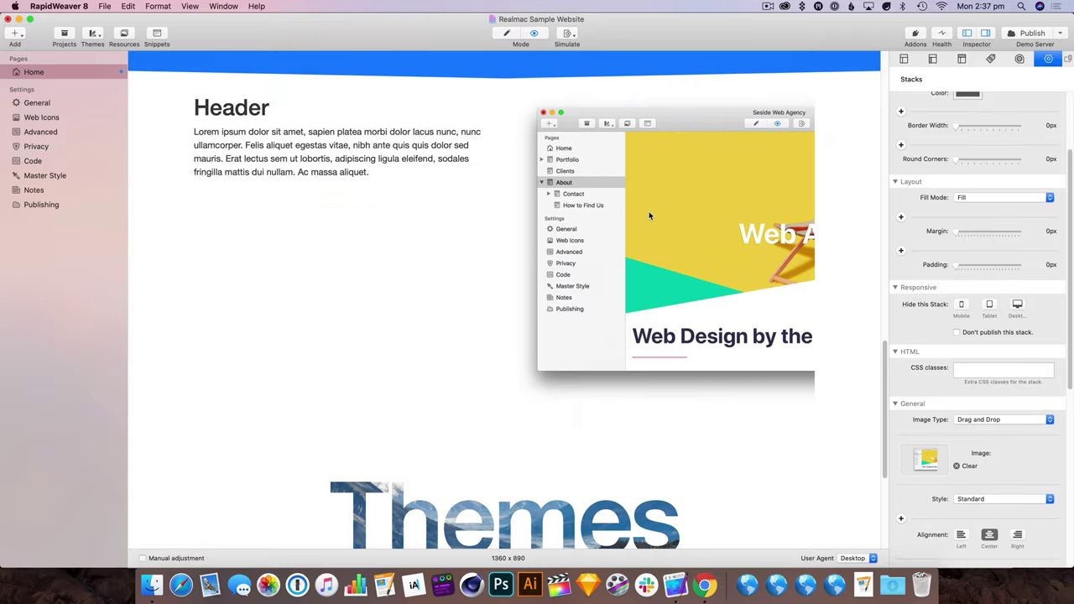
scroll(649, 217, "up", 2)
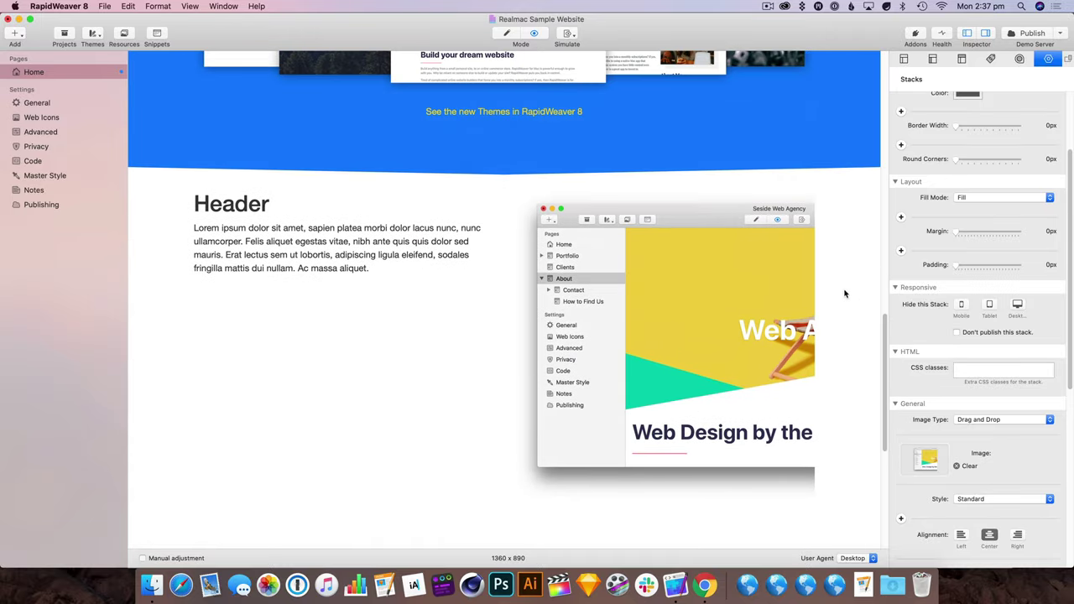
left_click(988, 33)
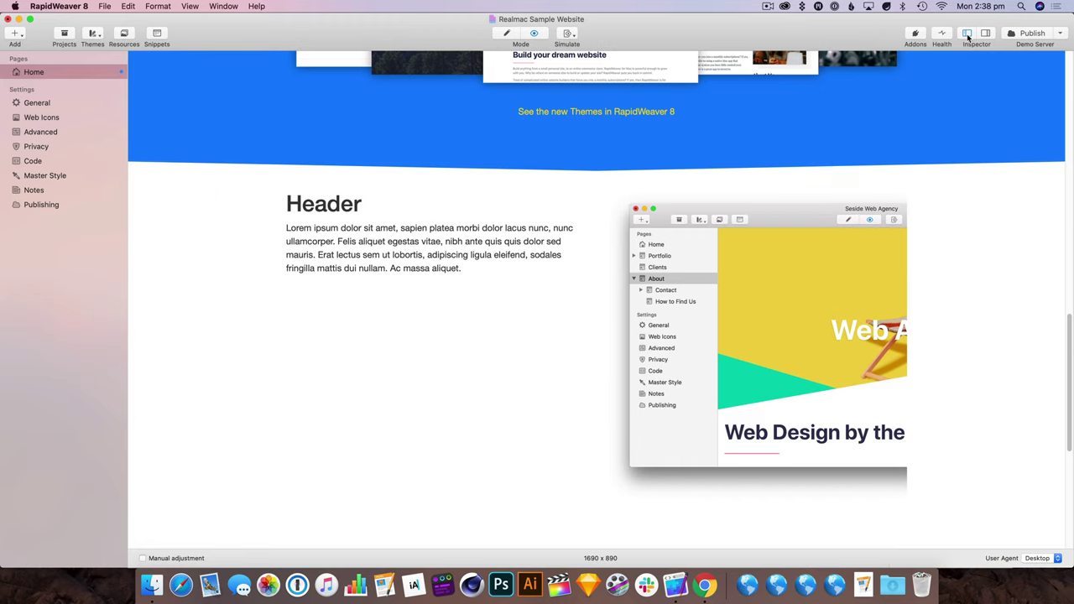
Step: Copy the "Easy Page Management" heading from the Realmac page in Chrome and replace the Header stack's text with it
left_click(706, 585)
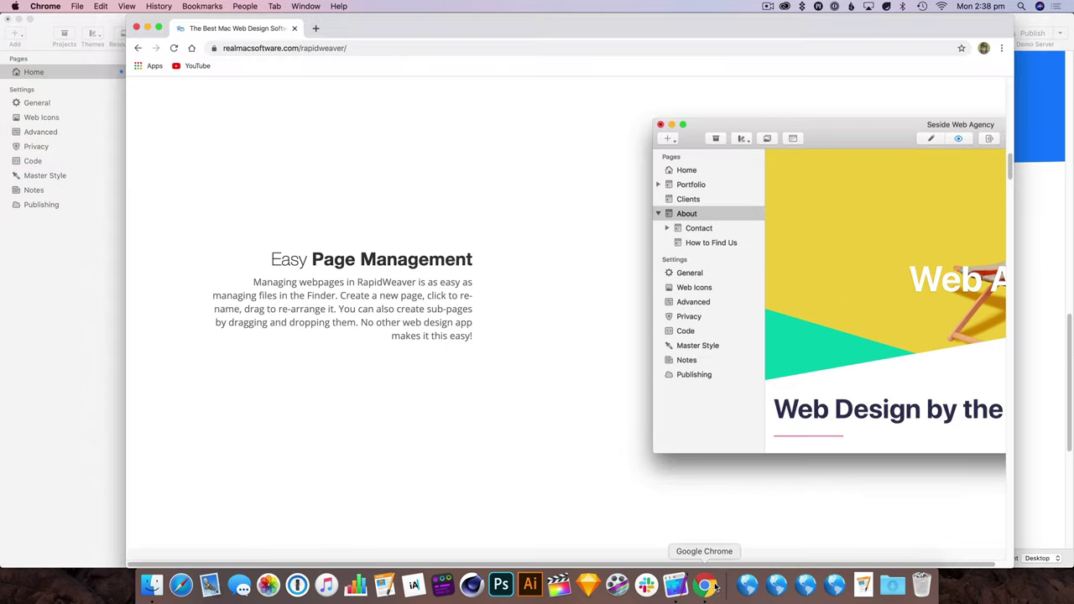
left_click_drag(1014, 568, 734, 564)
scroll(586, 366, "down", 5)
scroll(586, 366, "up", 3)
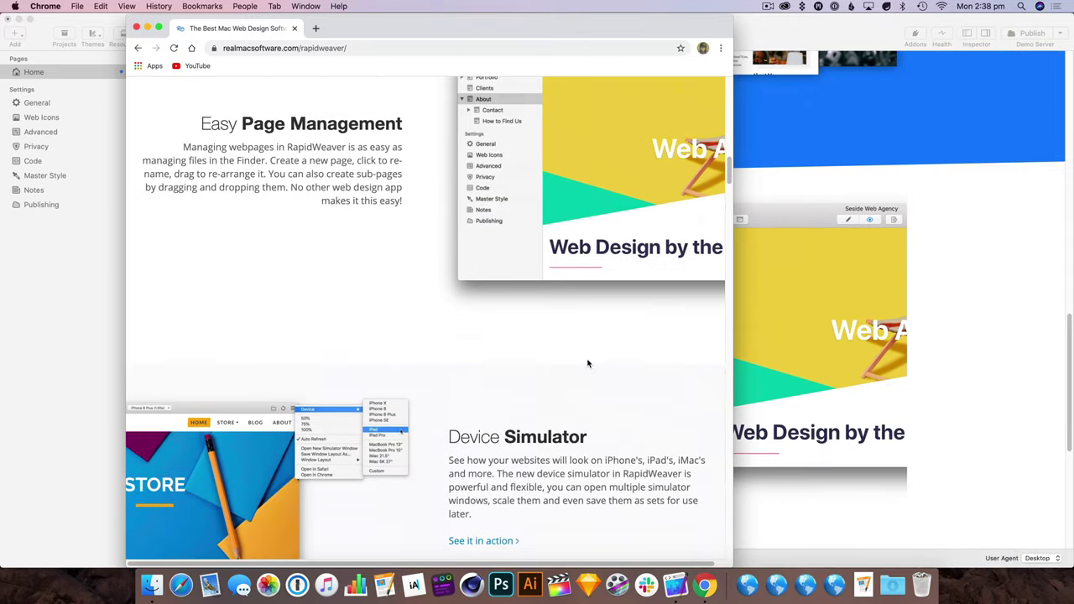
scroll(570, 200, "up", 2)
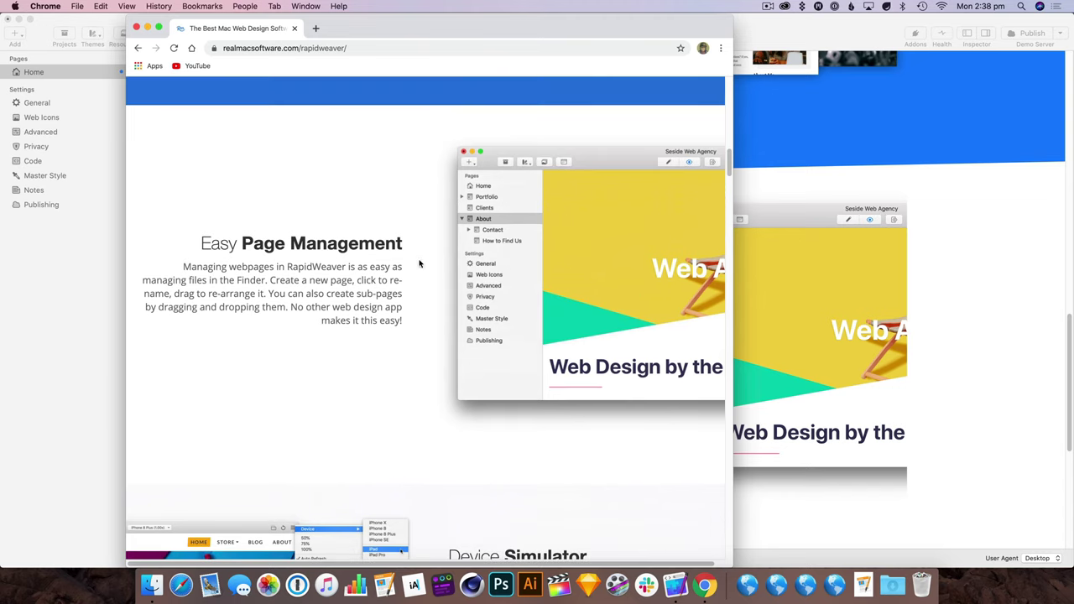
left_click_drag(198, 244, 405, 245)
key("super+c")
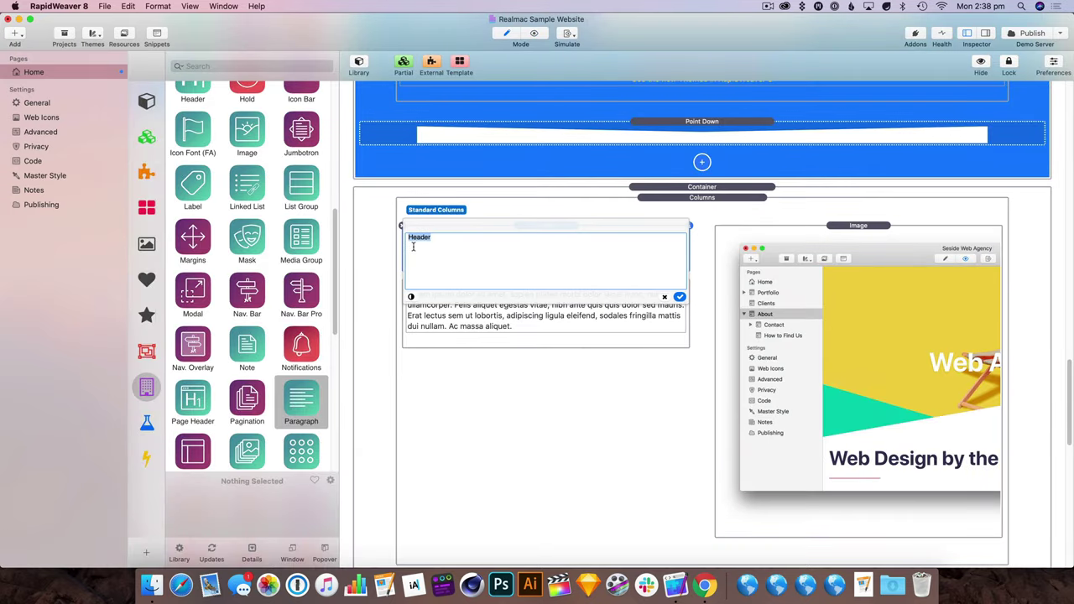
key("super+v")
left_click(488, 162)
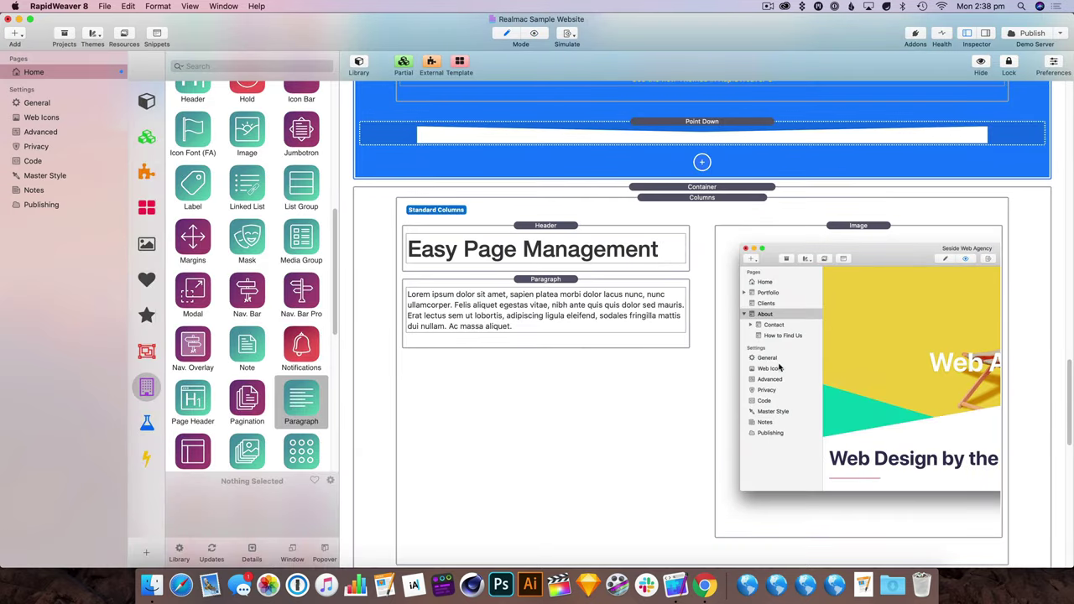
Step: Copy the Easy Page Management description from the Chrome page and replace the Paragraph stack's placeholder text with it
left_click(705, 585)
left_click_drag(181, 267, 424, 349)
key("super+c")
key("super+Tab")
left_click(470, 308)
double_click(470, 308)
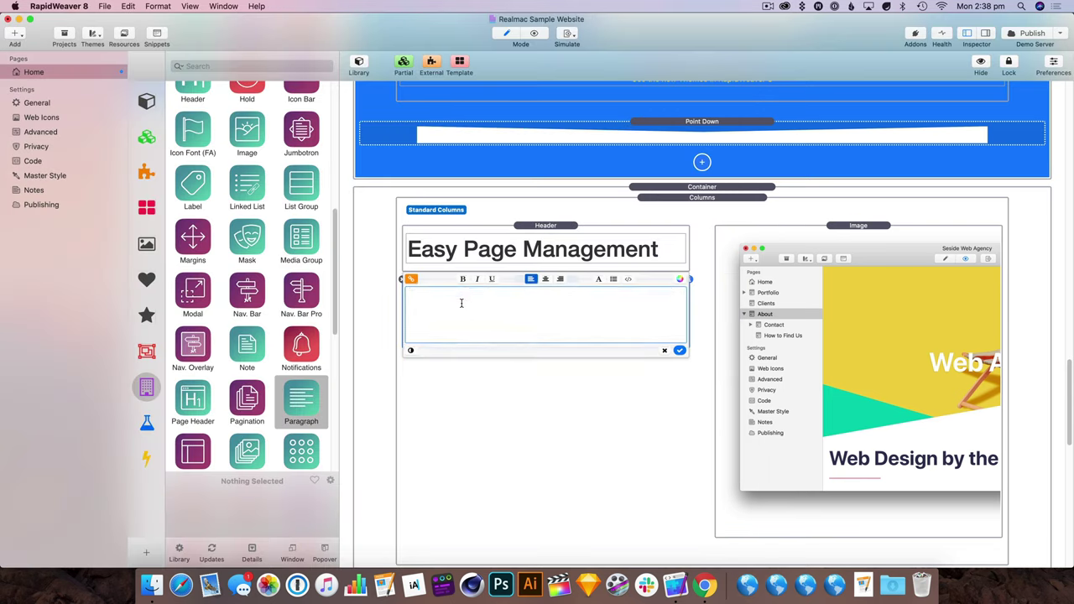
key("super+a")
key("super+v")
left_click(496, 232)
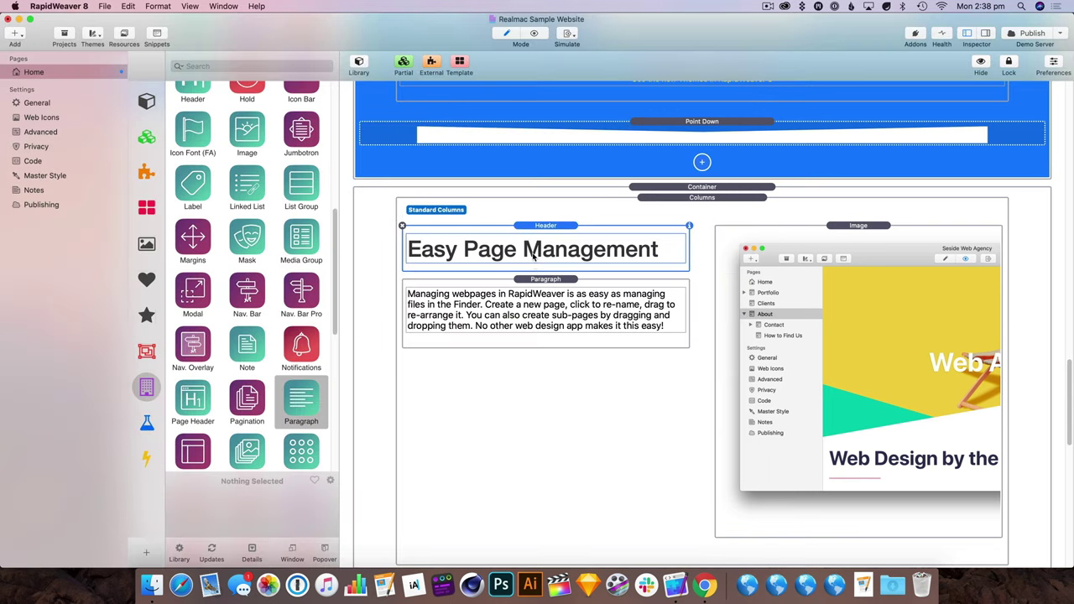
Step: Align the Easy Page Management Header and its Paragraph text to the right
left_click(988, 34)
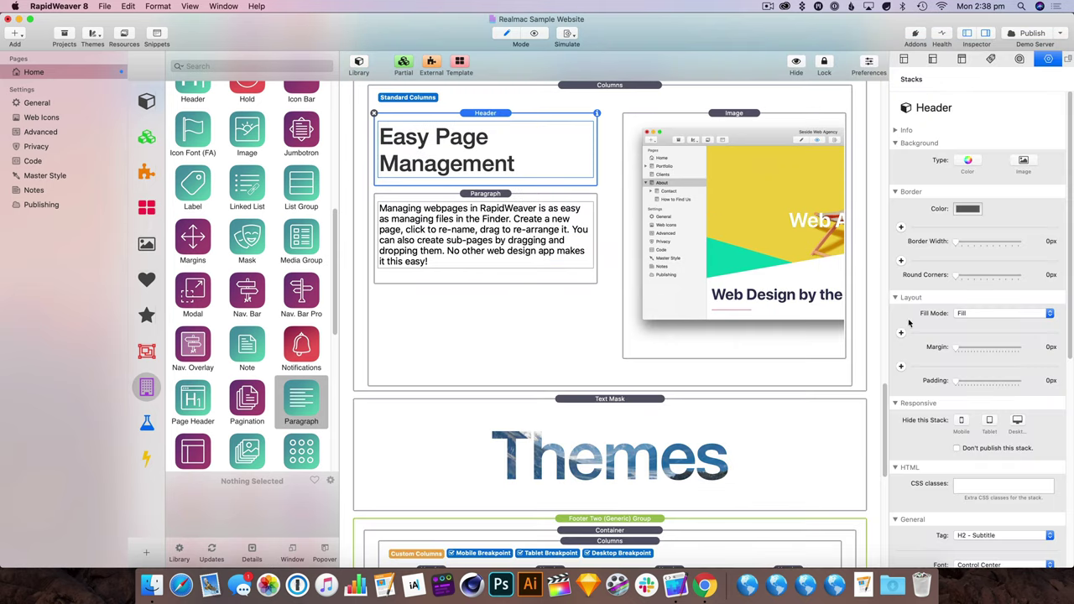
scroll(960, 386, "down", 8)
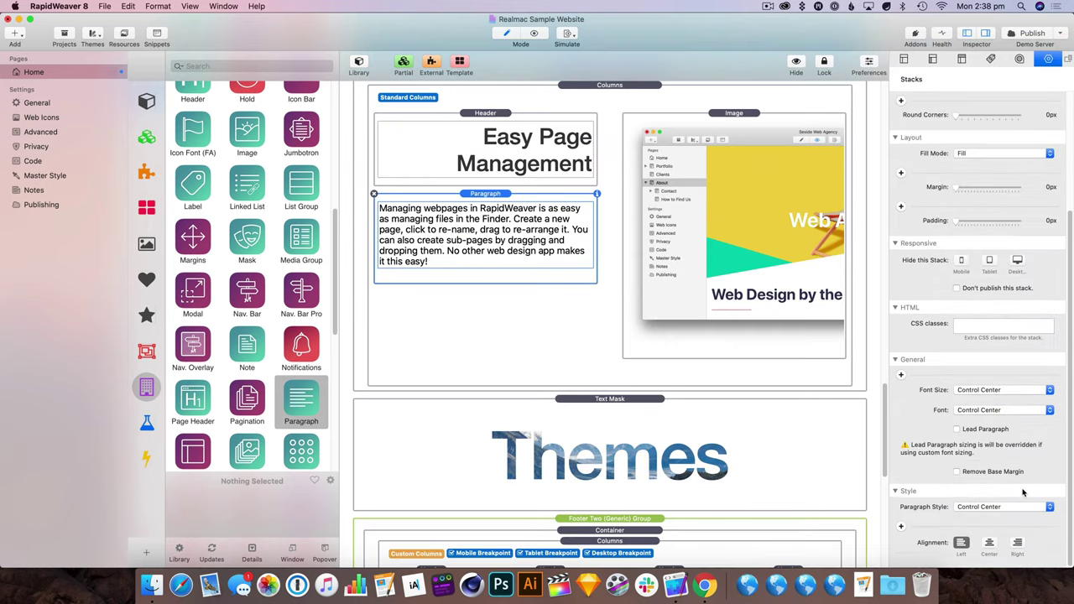
left_click(1018, 543)
Step: Check the font of the Beautiful Responsive Themes Header and set the Easy Page Management Header's font to Typeface 1
left_click(525, 141)
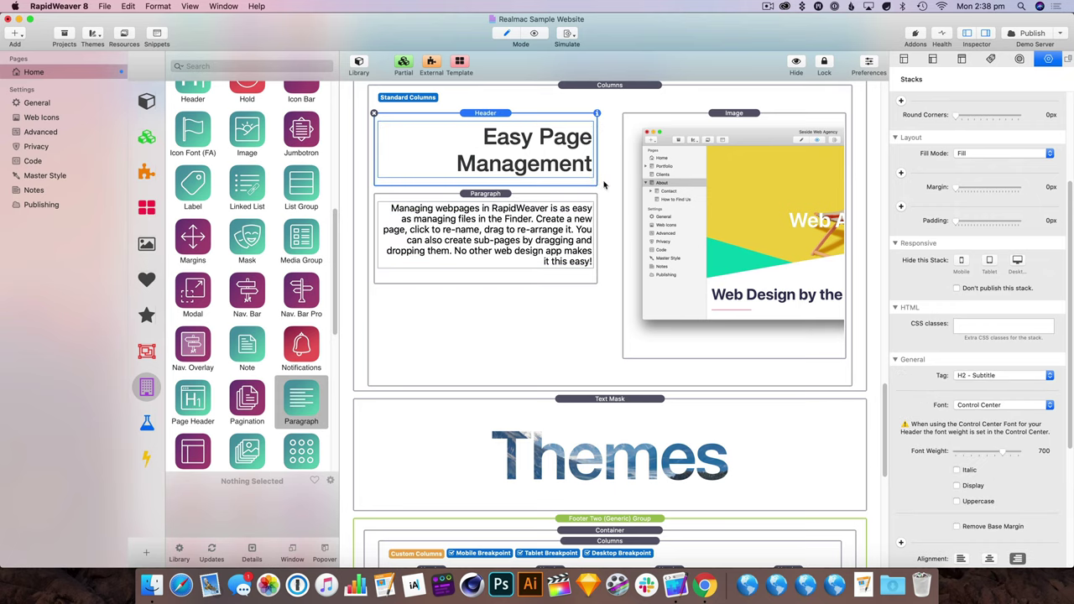
scroll(604, 187, "up", 10)
left_click(634, 211)
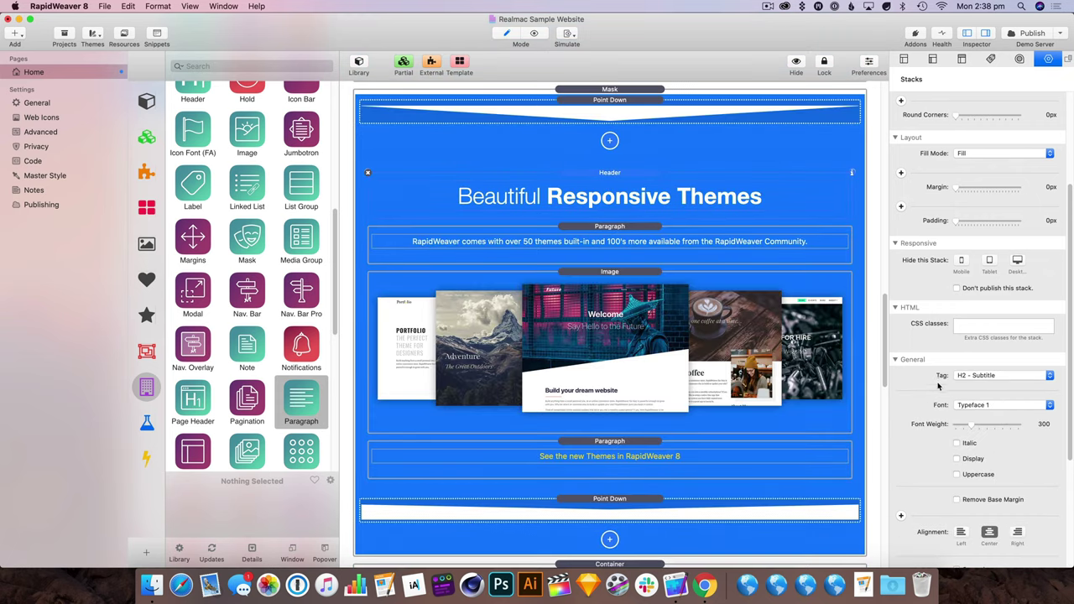
scroll(861, 381, "down", 10)
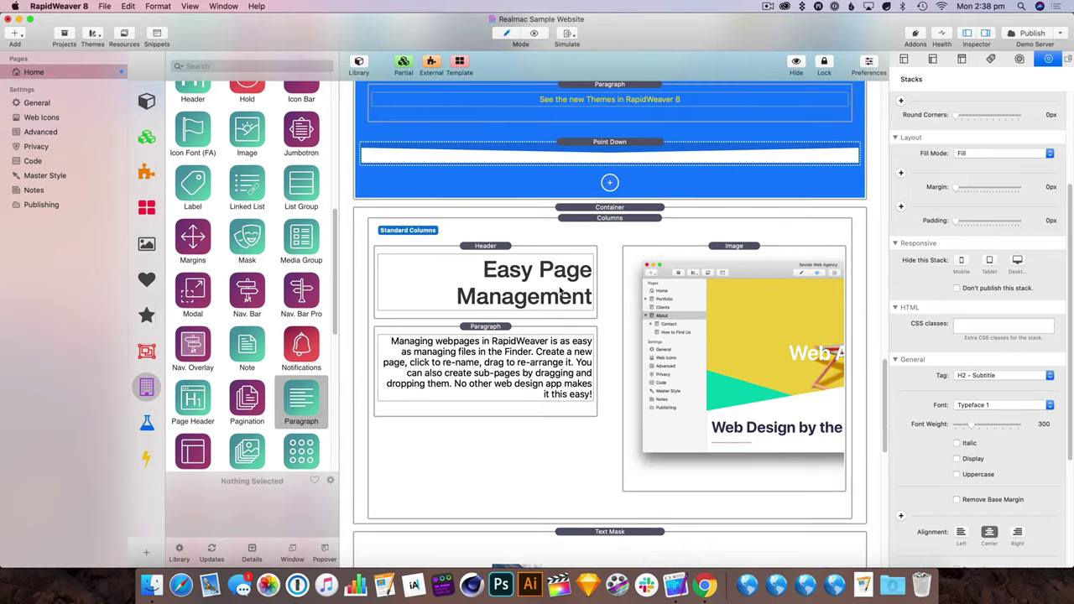
left_click(1007, 409)
left_click(999, 418)
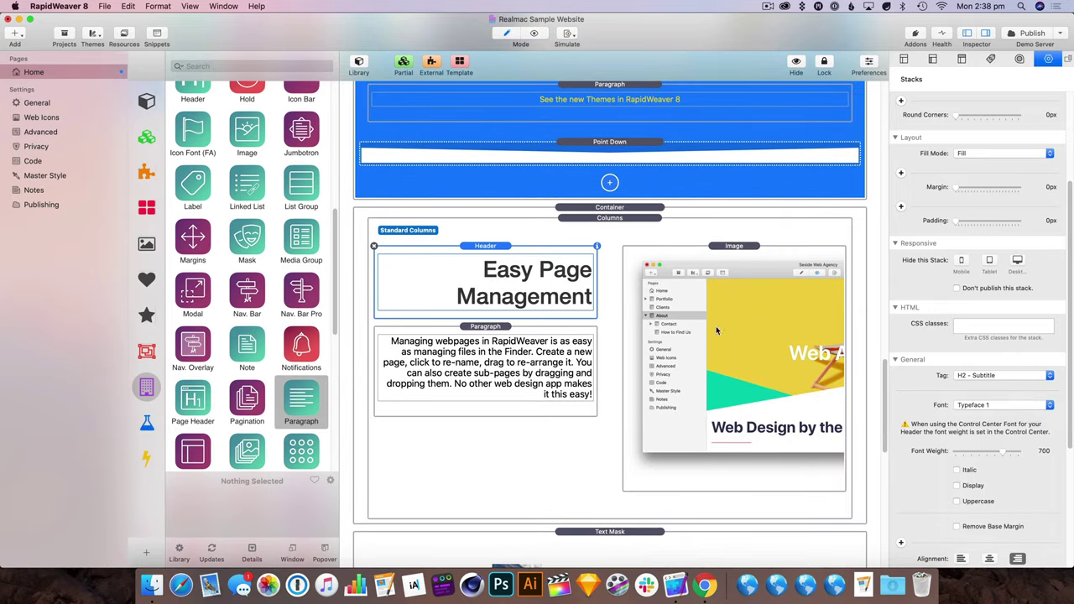
Step: Preview the page and compare the Easy Page Management heading with the Beautiful Responsive Themes heading
left_click(538, 36)
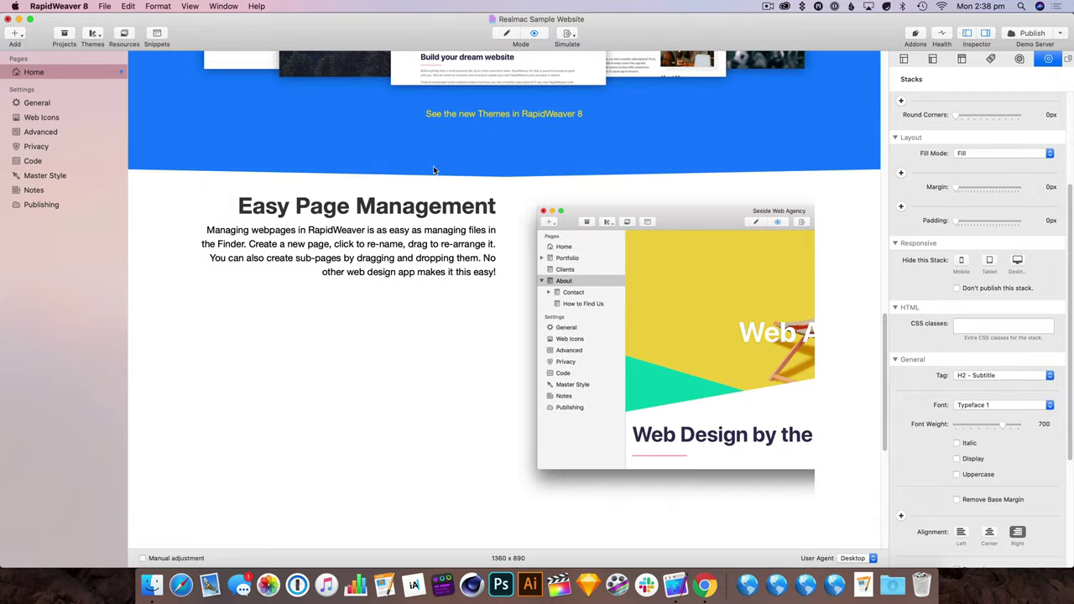
scroll(434, 165, "up", 7)
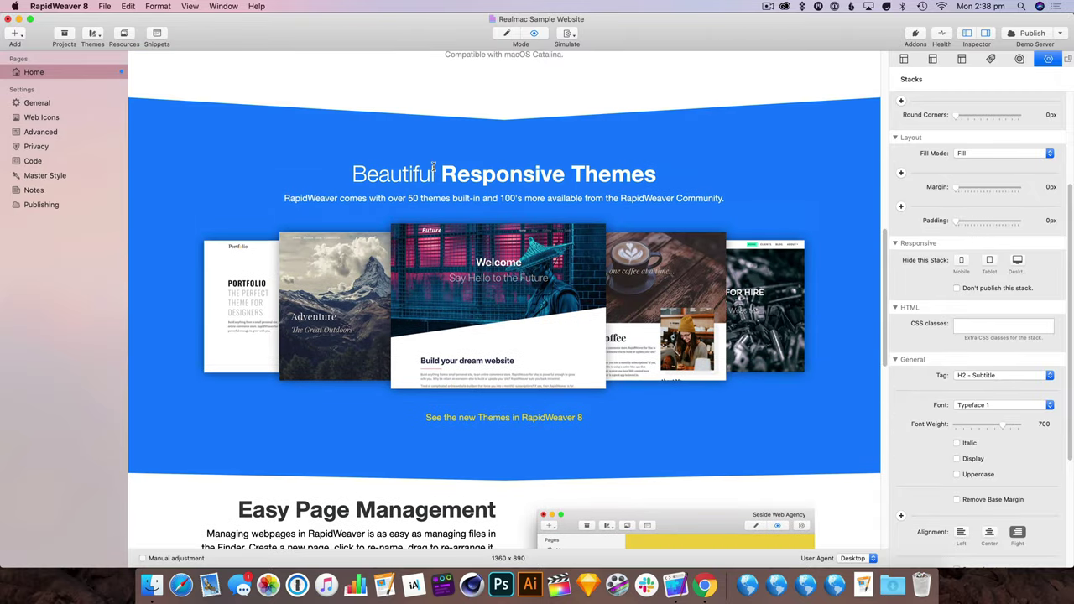
scroll(434, 168, "up", 7)
scroll(434, 168, "down", 8)
left_click(507, 35)
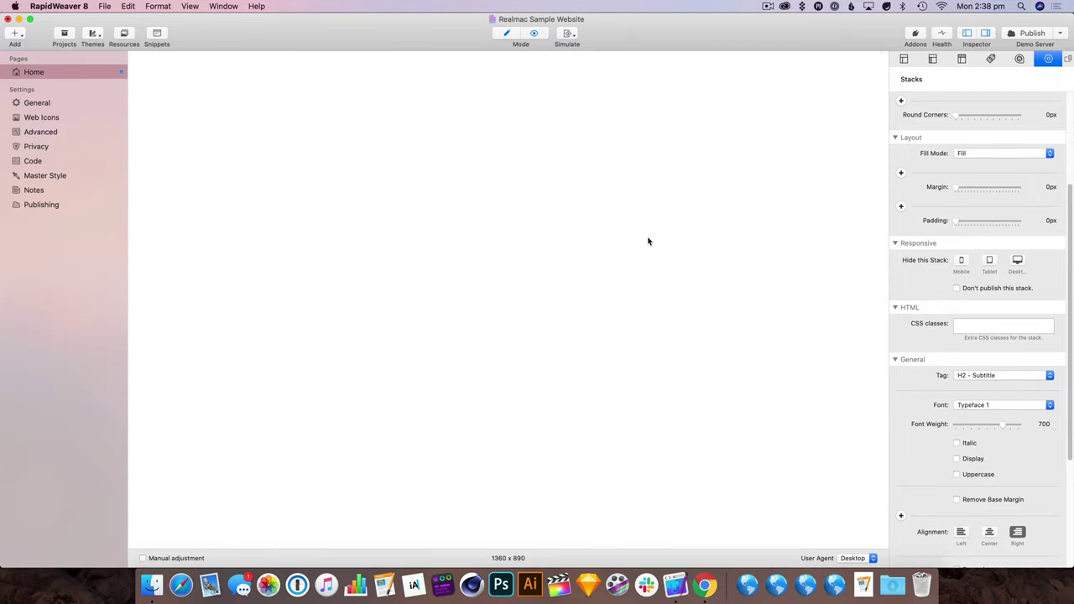
Step: Check the Beautiful Responsive Themes Header's font weight and set the Easy Page Management Header's weight to 300
scroll(586, 207, "up", 6)
scroll(586, 207, "up", 3)
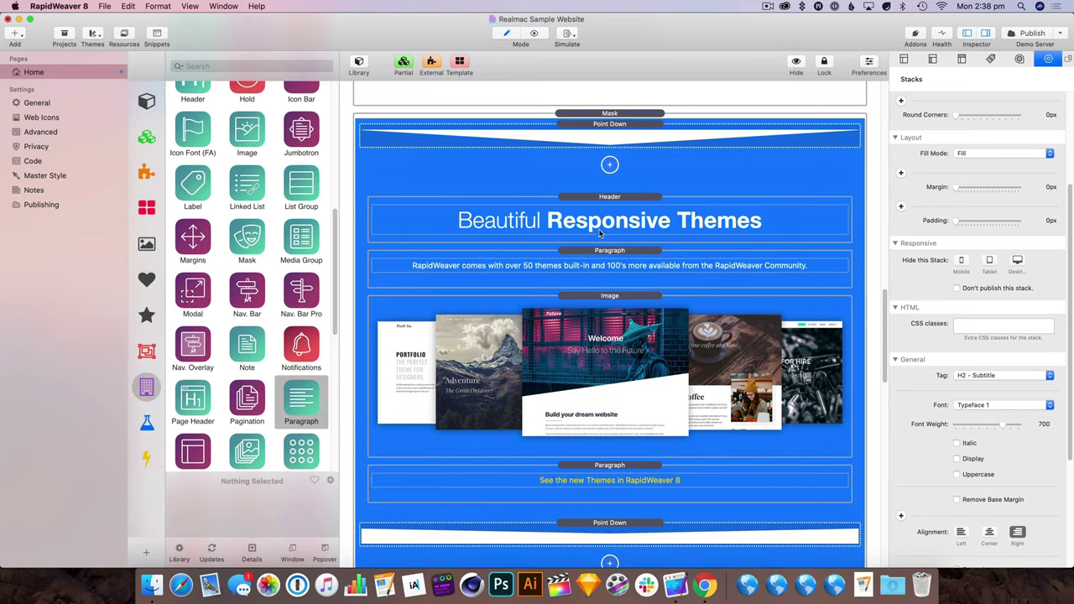
left_click(601, 234)
scroll(652, 393, "down", 9)
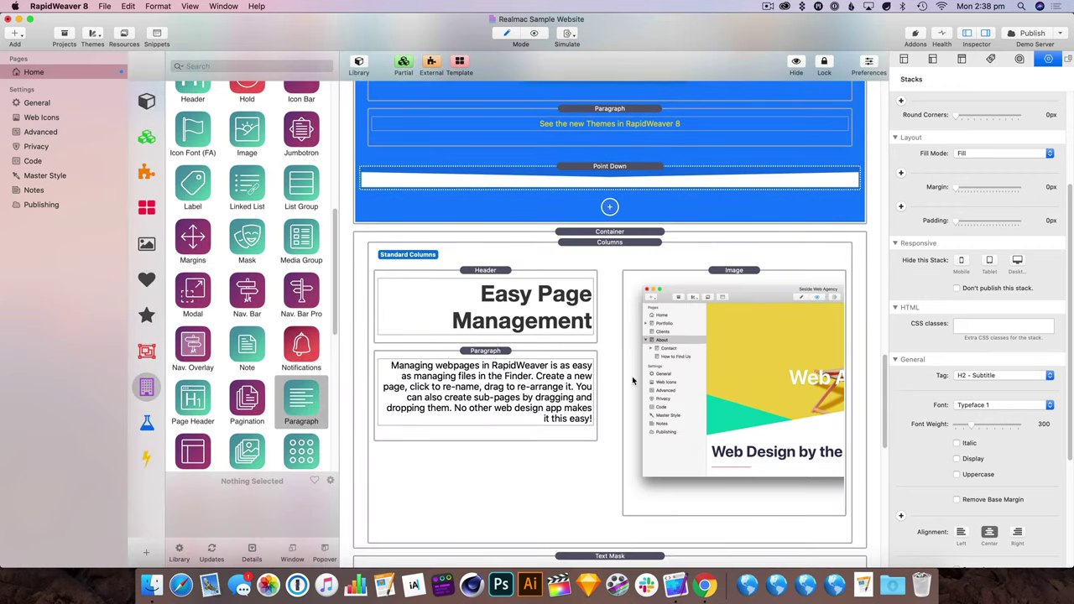
left_click(554, 298)
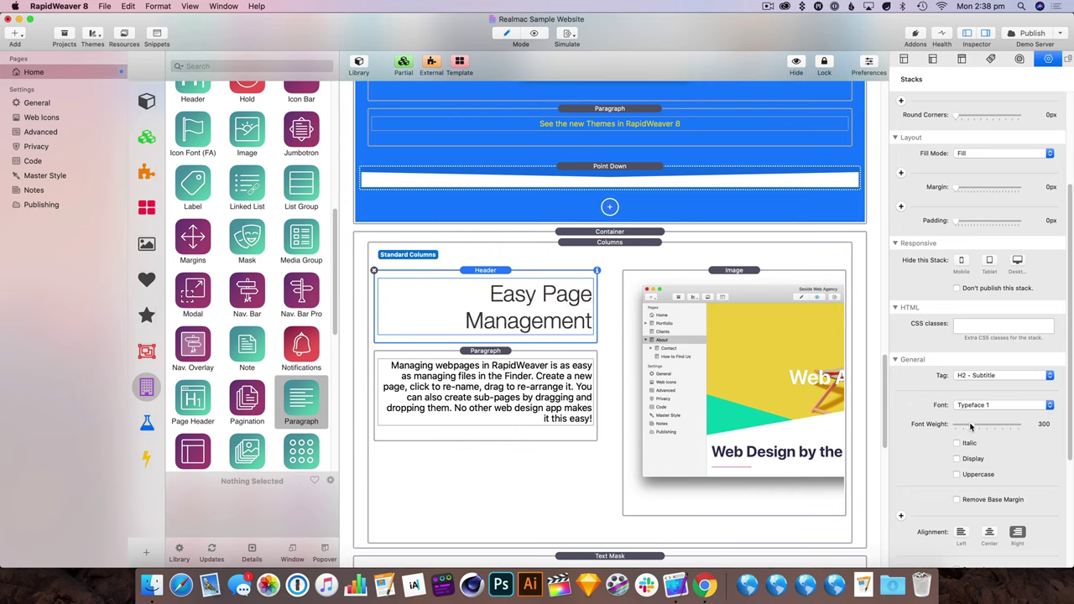
Step: Wrap "Page Management" in the Header text with bold HTML tags
double_click(538, 316)
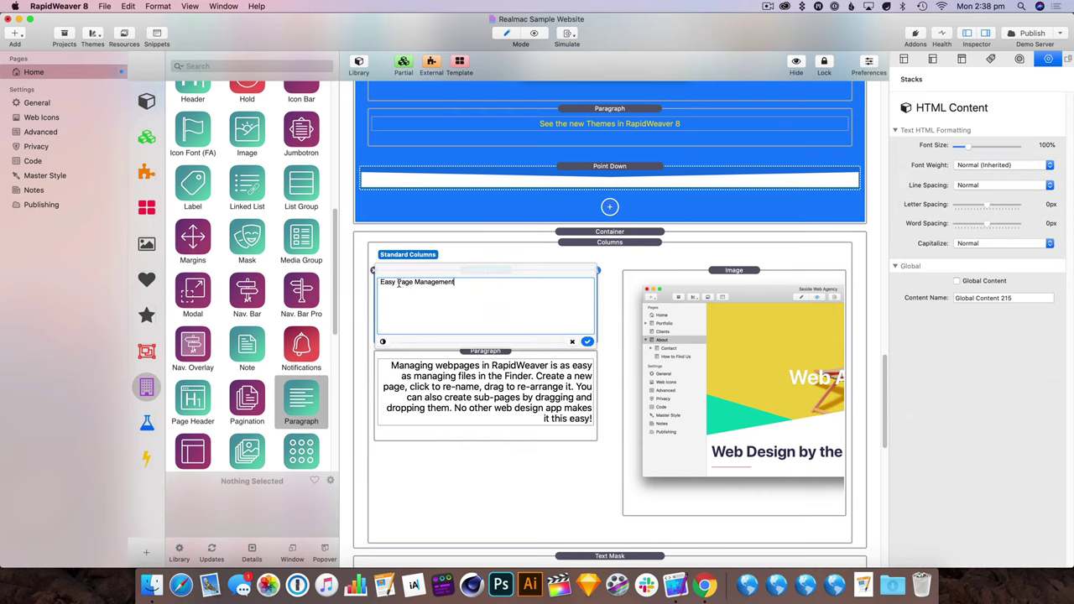
left_click(397, 282)
type("<b>")
left_click(585, 264)
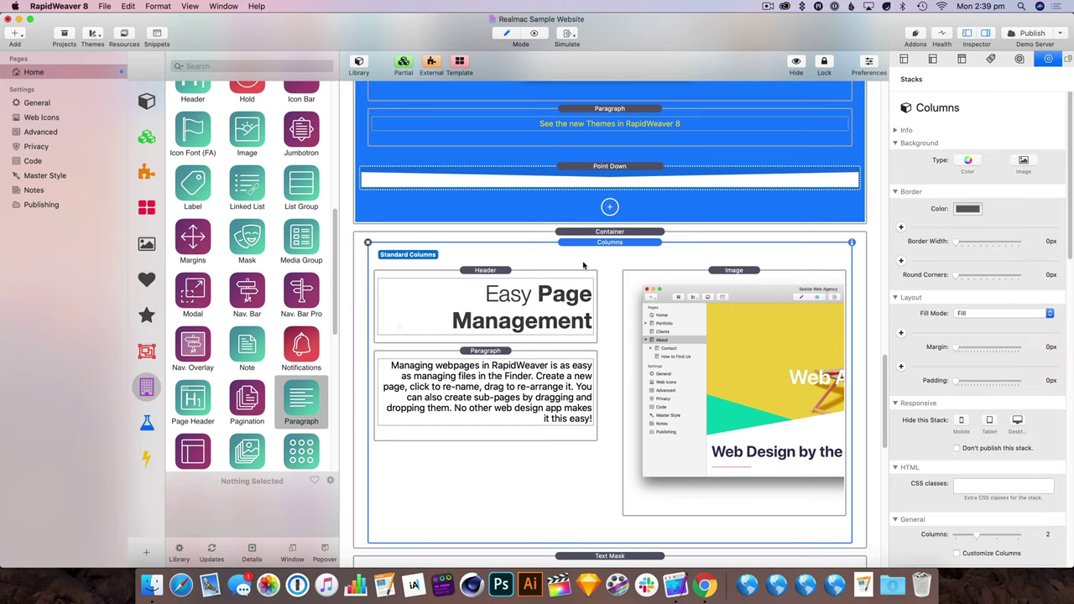
Step: Preview the Easy Page Management section with its partly bold heading and return to editing
left_click(536, 37)
scroll(480, 243, "down", 3)
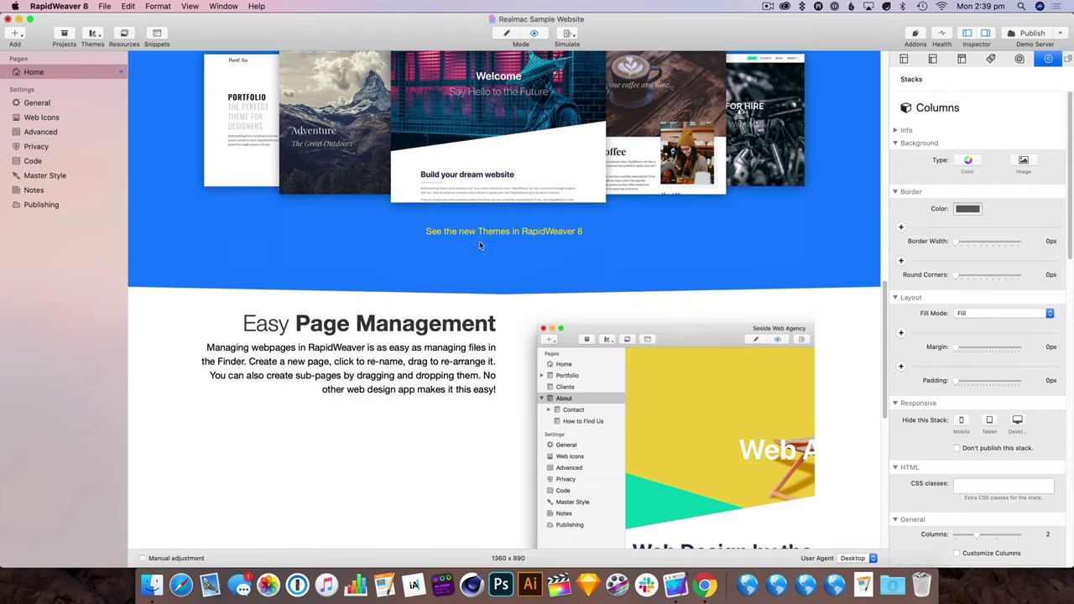
scroll(402, 403, "down", 2)
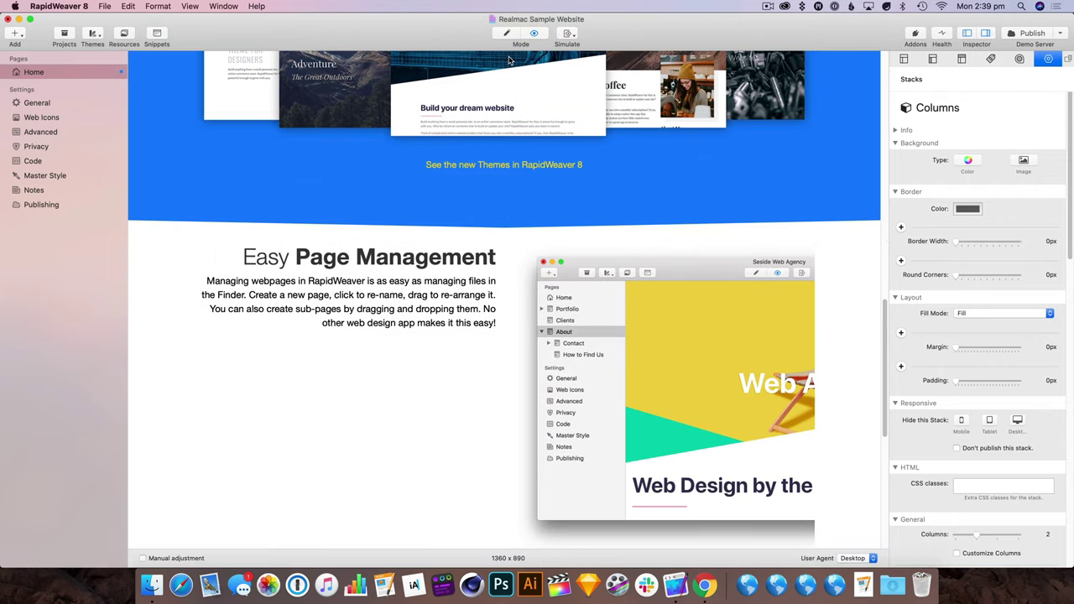
left_click(507, 34)
Step: Set the Container around the Easy Page Management columns to the Fluid type and enable Edge-to-Edge Container
left_click(726, 253)
scroll(726, 254, "down", 1)
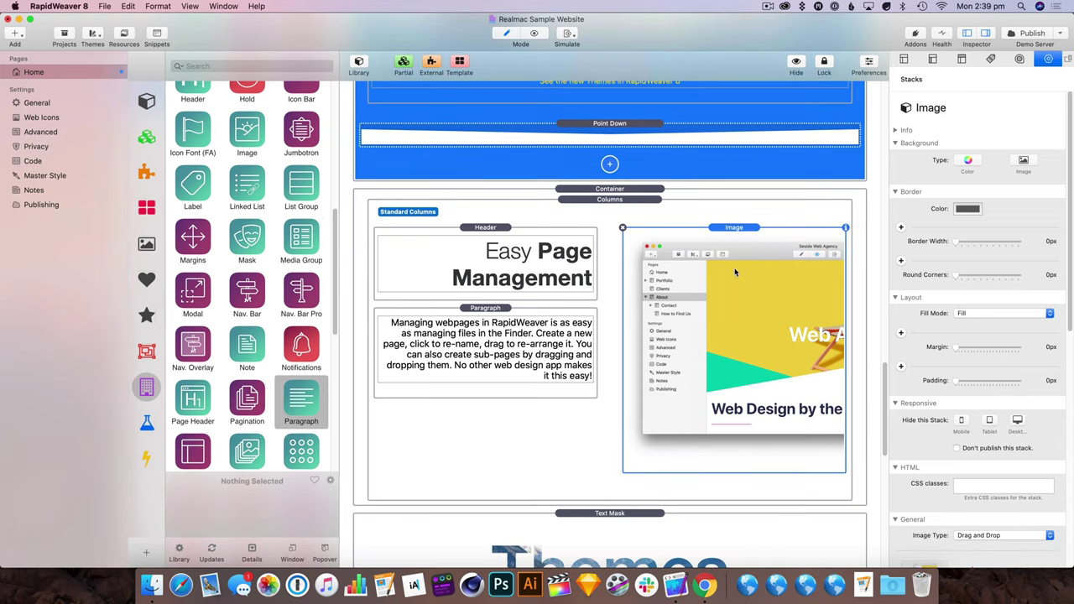
left_click(615, 192)
scroll(982, 353, "down", 5)
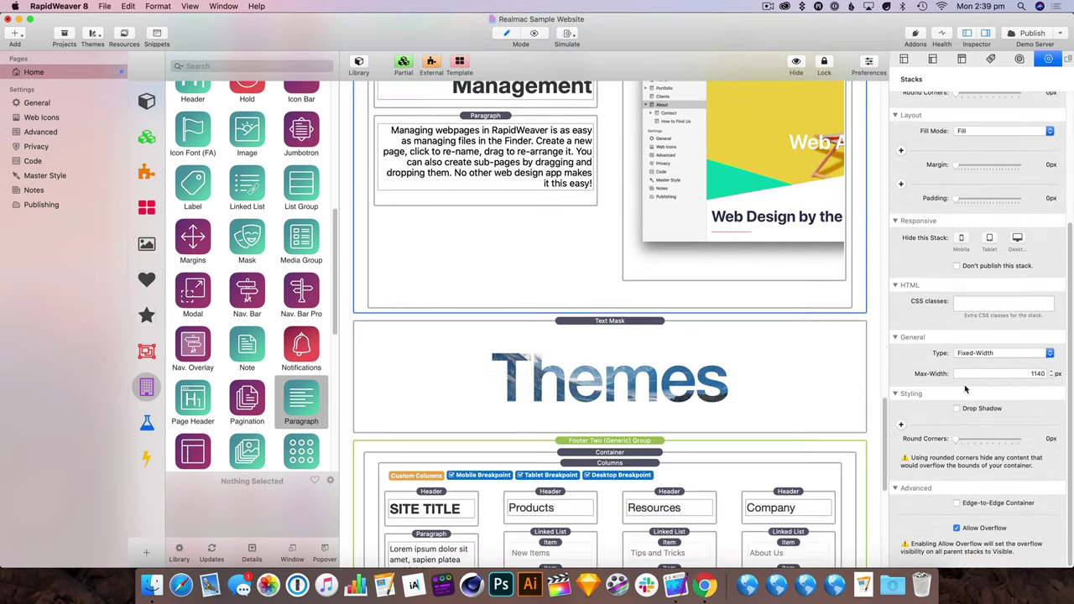
scroll(811, 347, "up", 5)
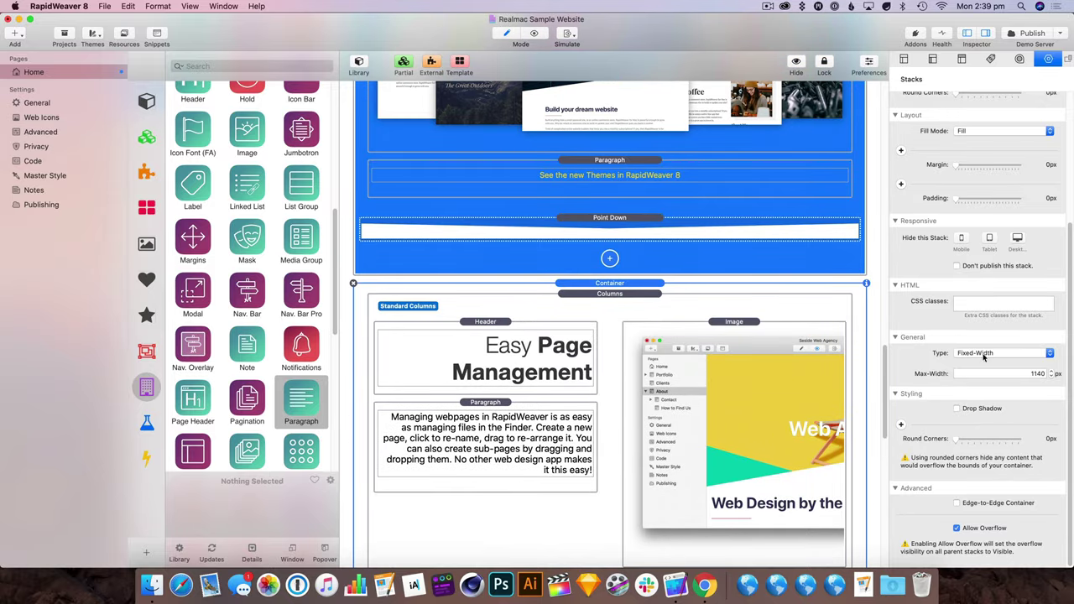
left_click(986, 354)
left_click(988, 363)
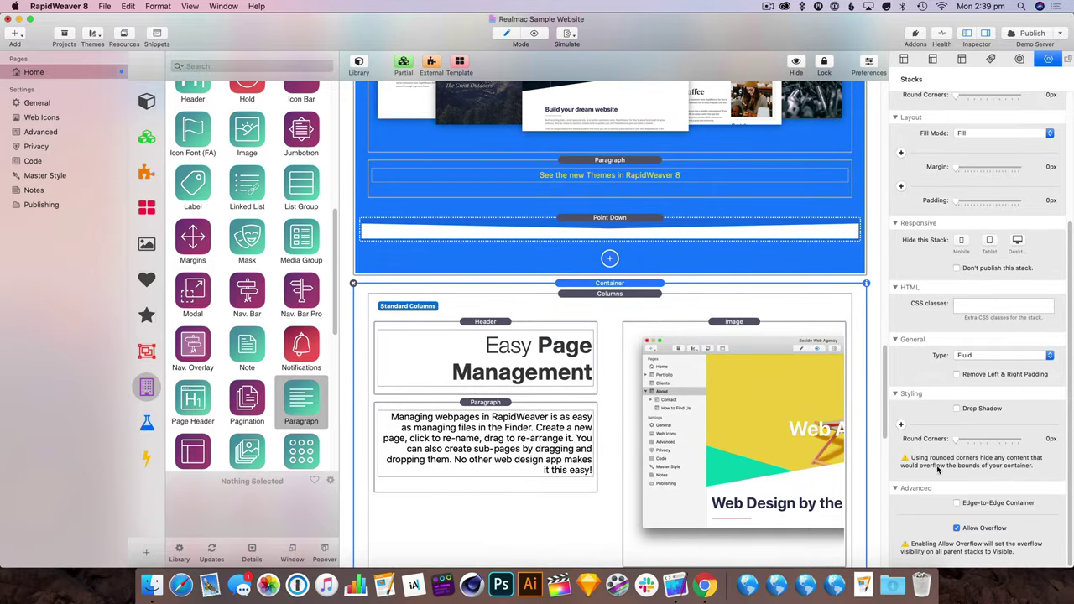
left_click(984, 505)
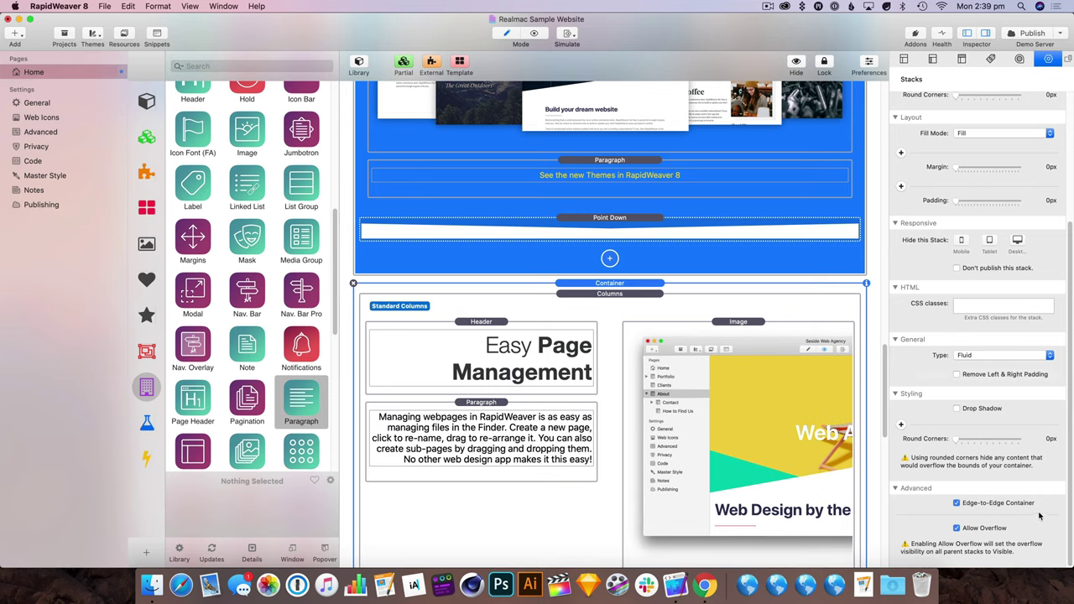
Step: Preview the fluid section with the settings inspector hidden, examine the text and image layout, and return to editing
scroll(706, 359, "down", 3)
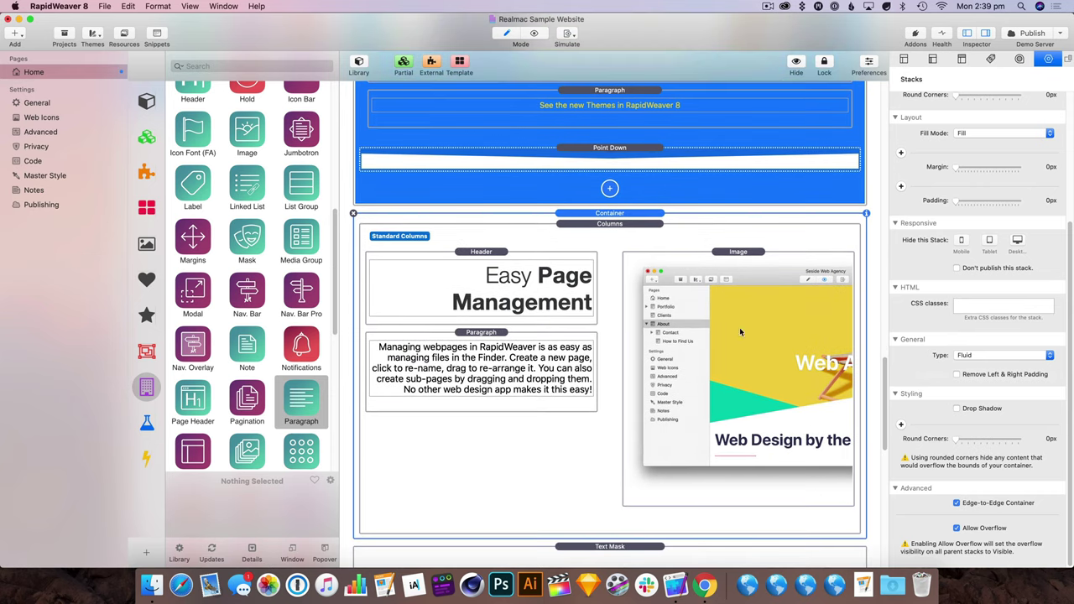
left_click(538, 32)
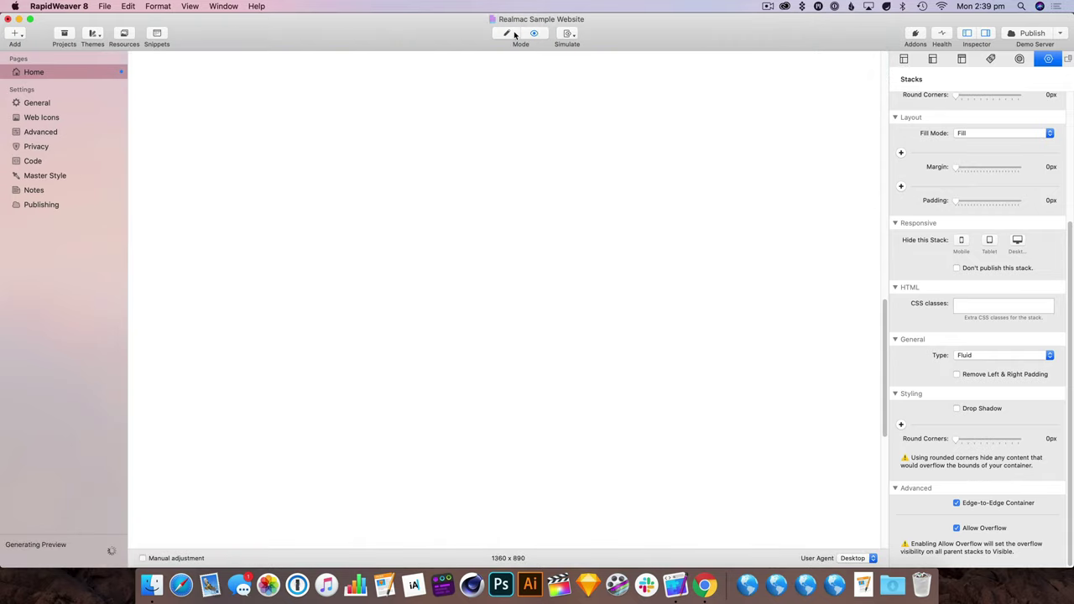
scroll(586, 254, "down", 3)
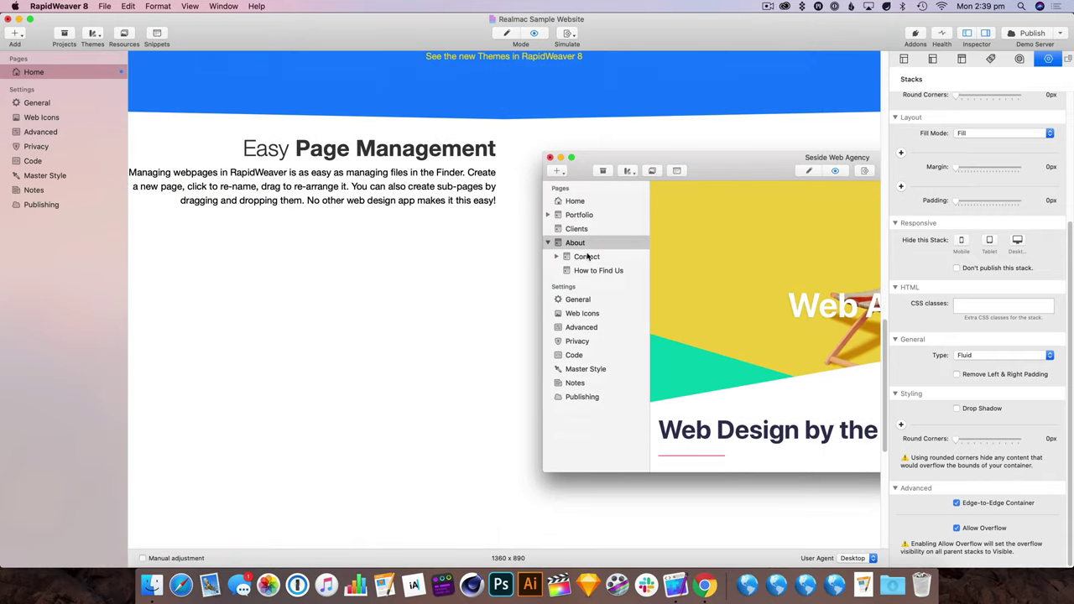
left_click(988, 36)
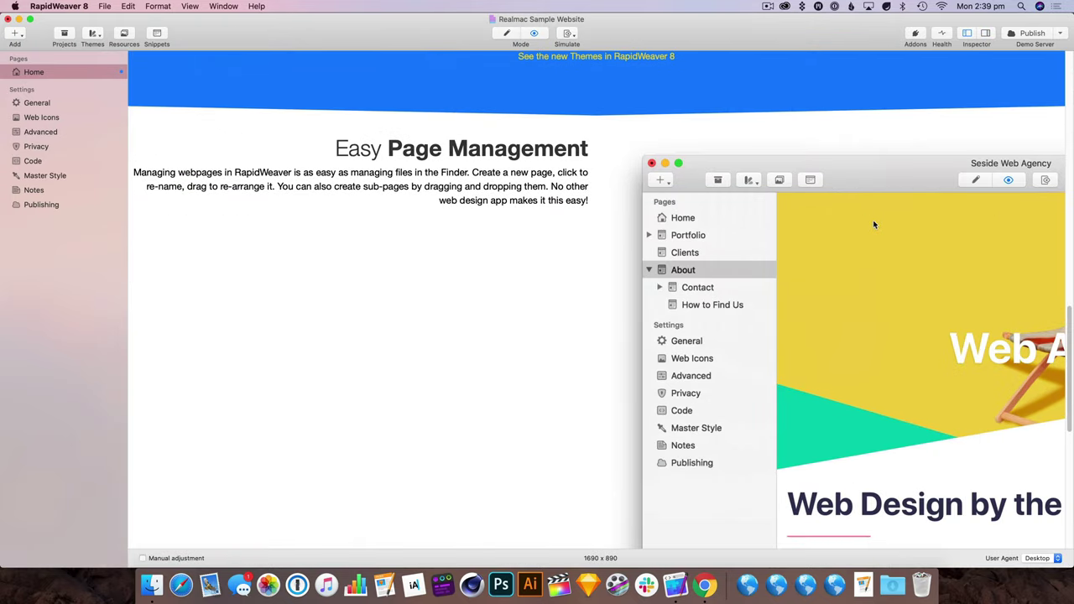
scroll(777, 265, "down", 3)
scroll(881, 269, "up", 3)
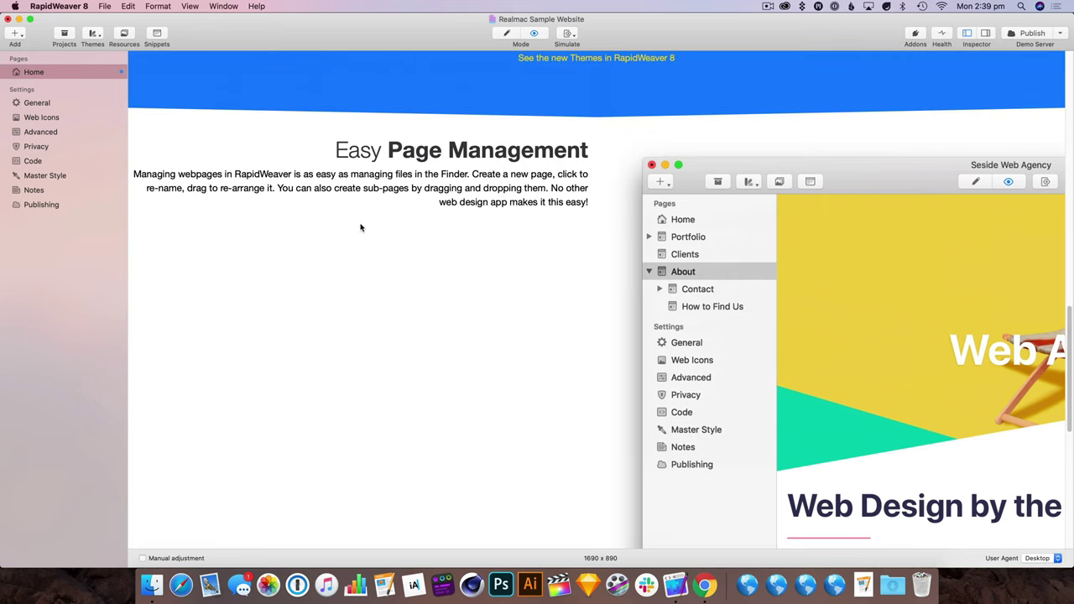
scroll(792, 290, "down", 3)
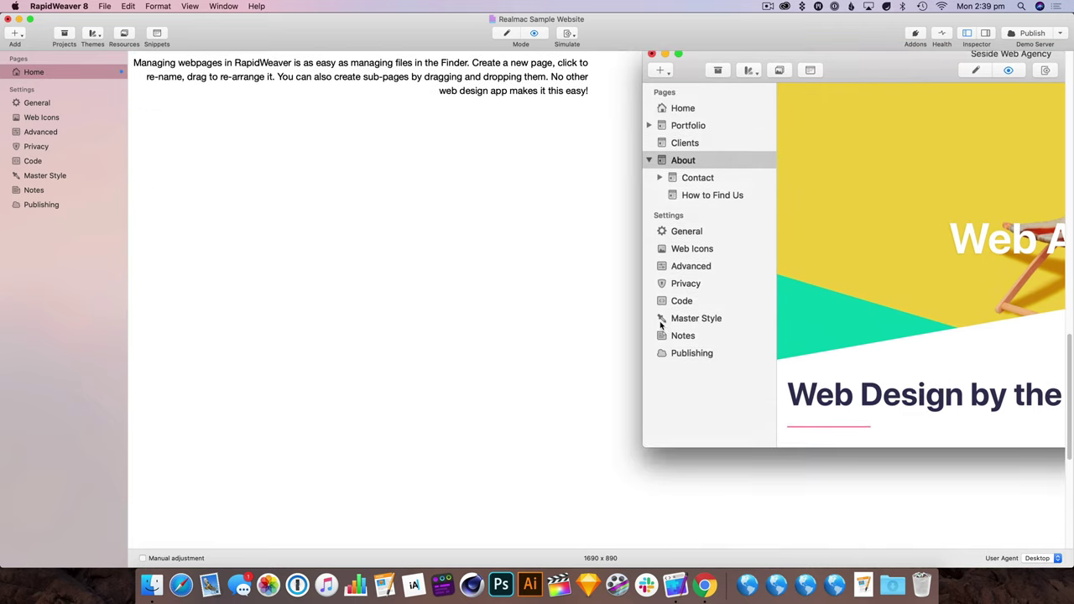
scroll(574, 257, "up", 2)
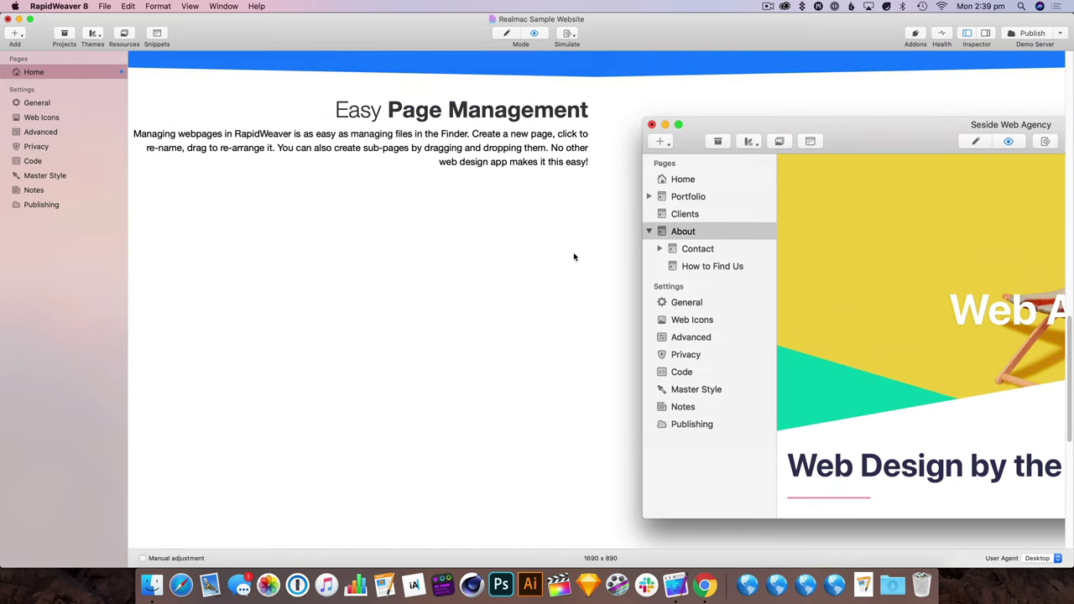
left_click(987, 34)
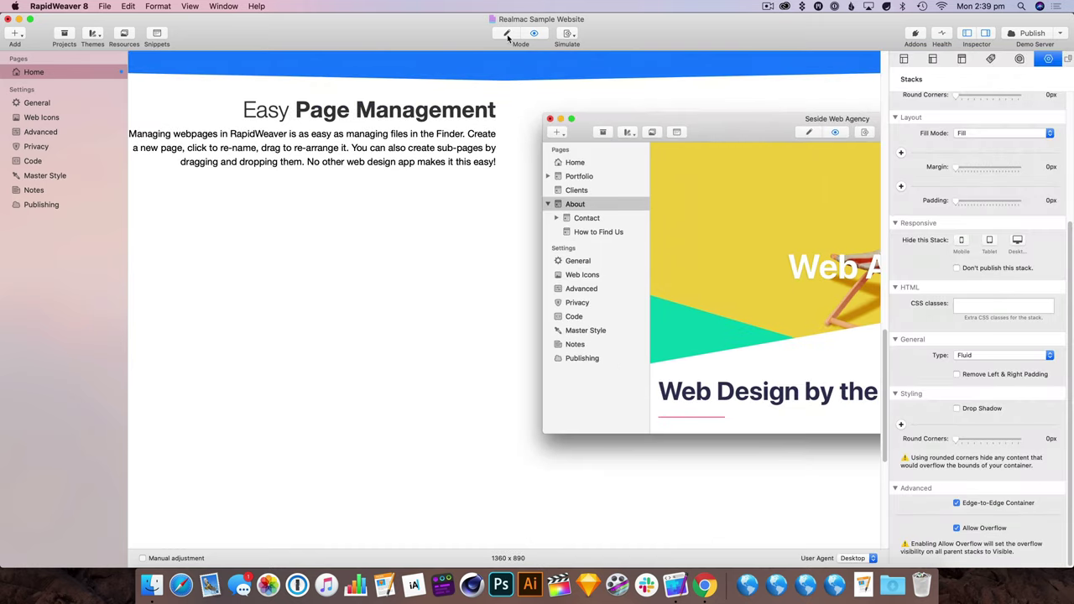
left_click(507, 34)
Step: Add a Vertical Center stack above the Header in the text column of the Easy Page Management section
scroll(449, 266, "down", 2)
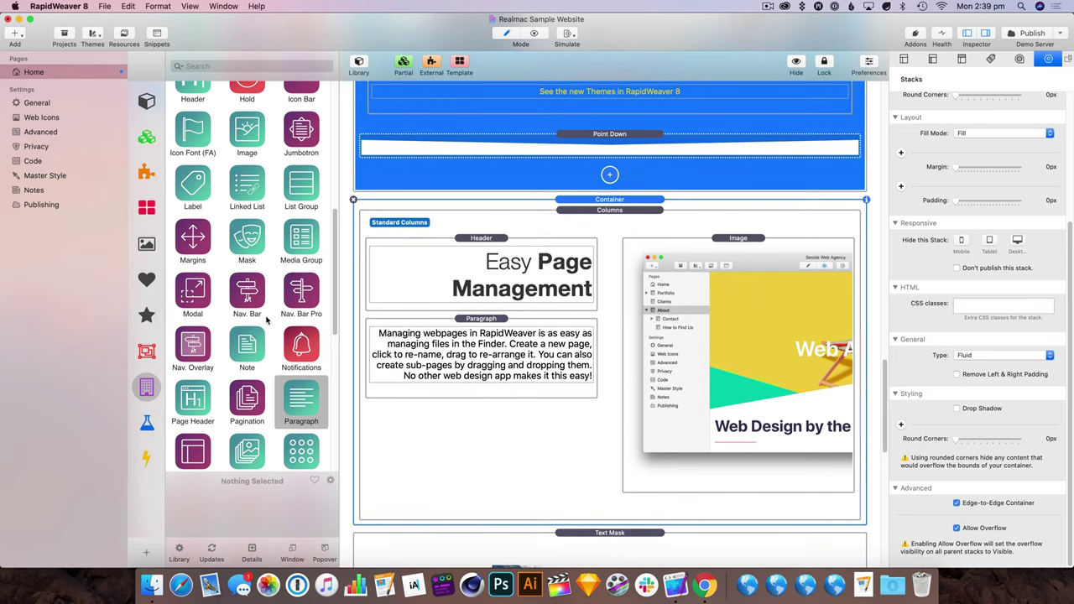
scroll(228, 329, "down", 5)
scroll(228, 330, "down", 3)
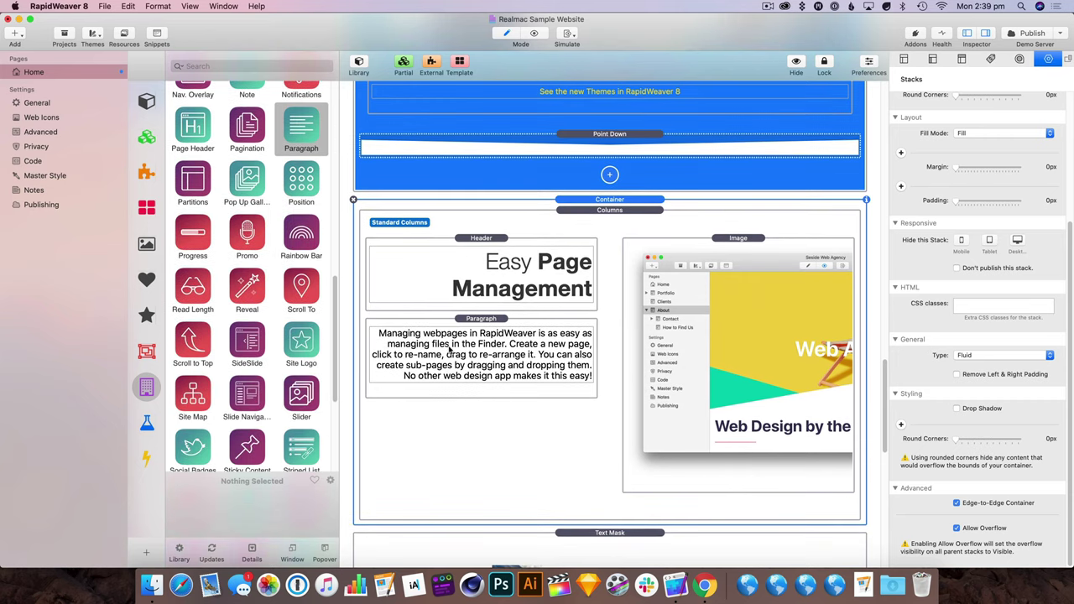
scroll(479, 417, "down", 3)
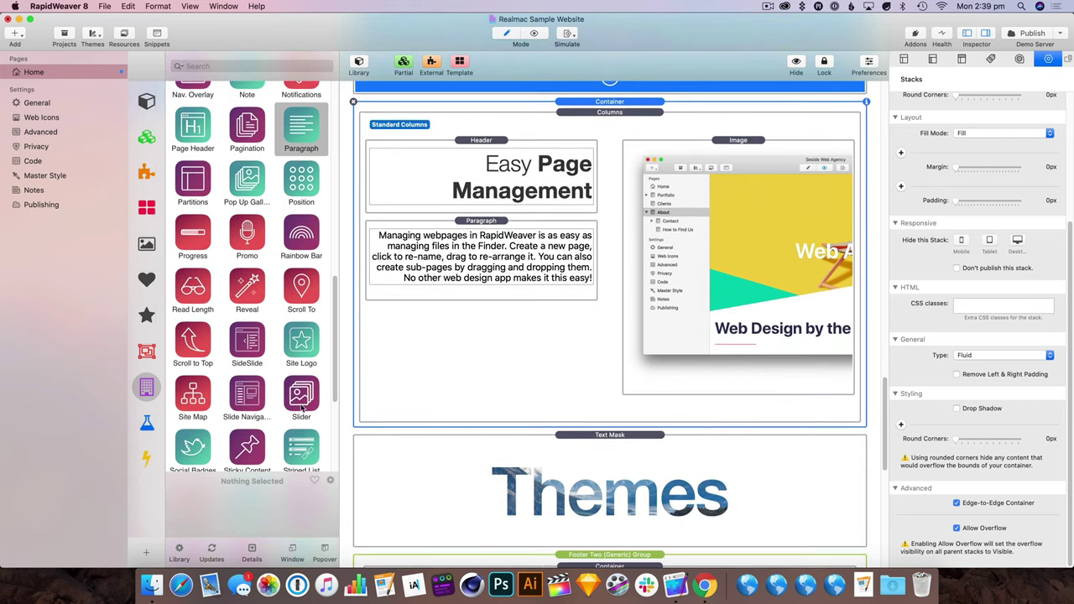
scroll(290, 410, "down", 5)
left_click_drag(247, 405, 480, 168)
Step: Move the Header and Paragraph into the Vertical Center stack and preview the vertically centred text
left_click_drag(537, 415, 496, 260)
left_click_drag(480, 437, 536, 234)
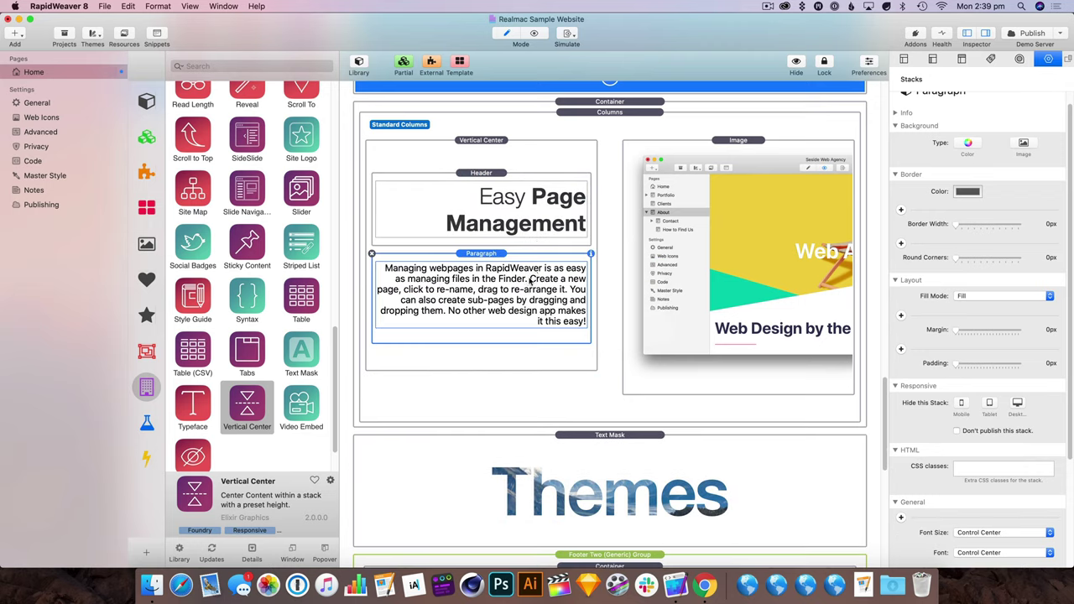
left_click(534, 33)
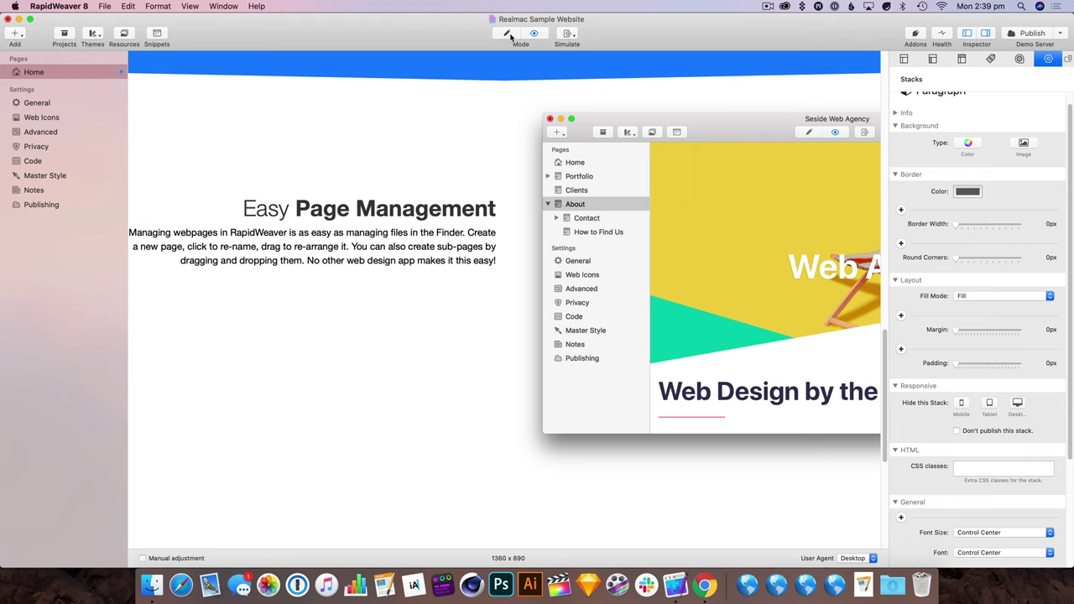
left_click(509, 34)
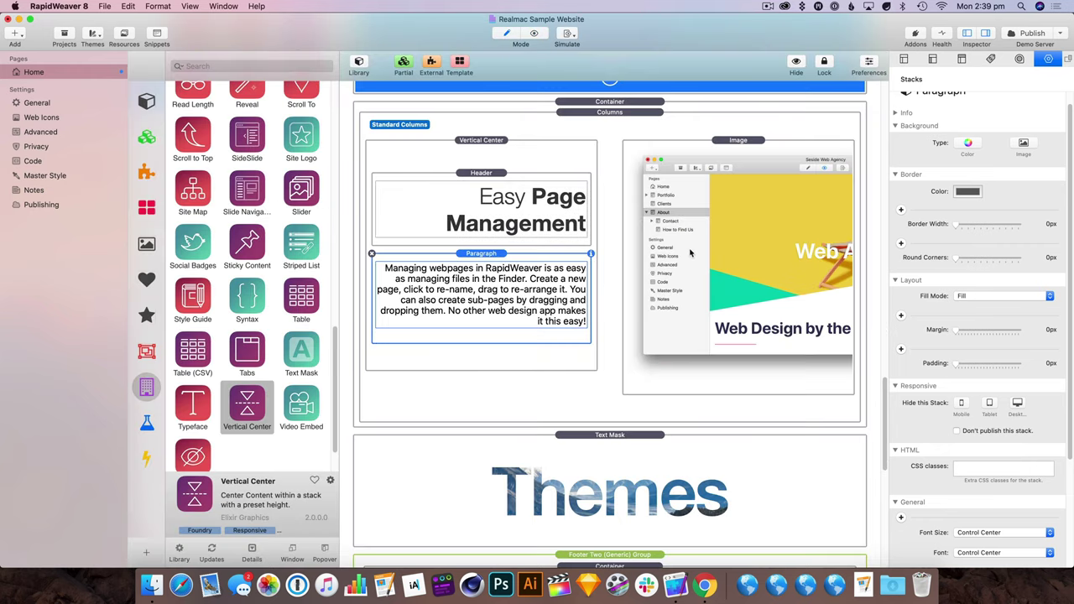
Step: Set the Image Sizing of the Easy Page Management image to Max-Width, preview the section, and return to editing
left_click(690, 253)
scroll(988, 468, "down", 5)
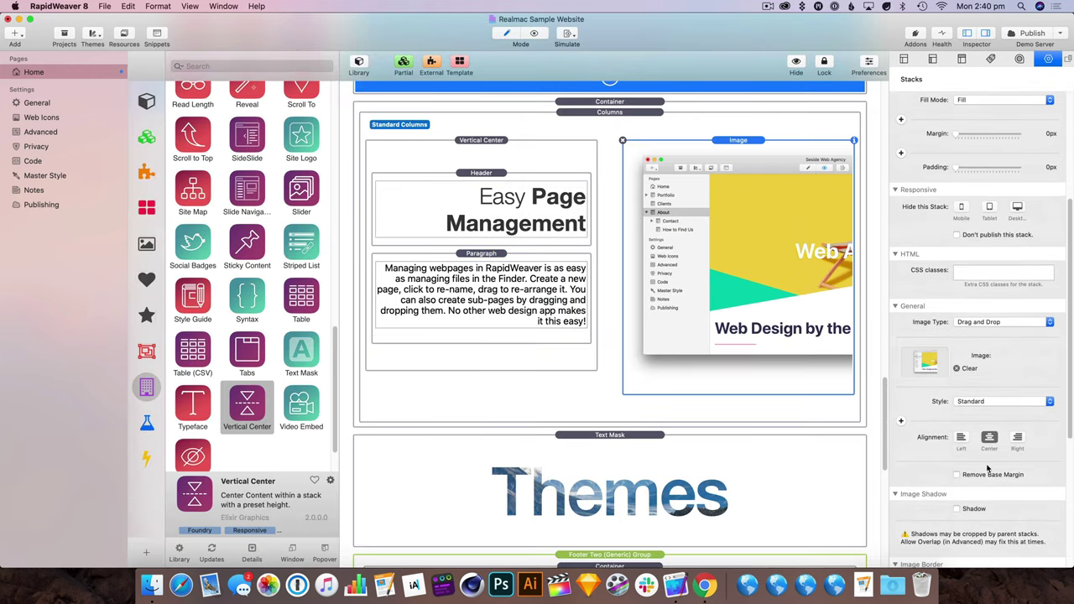
scroll(988, 468, "down", 6)
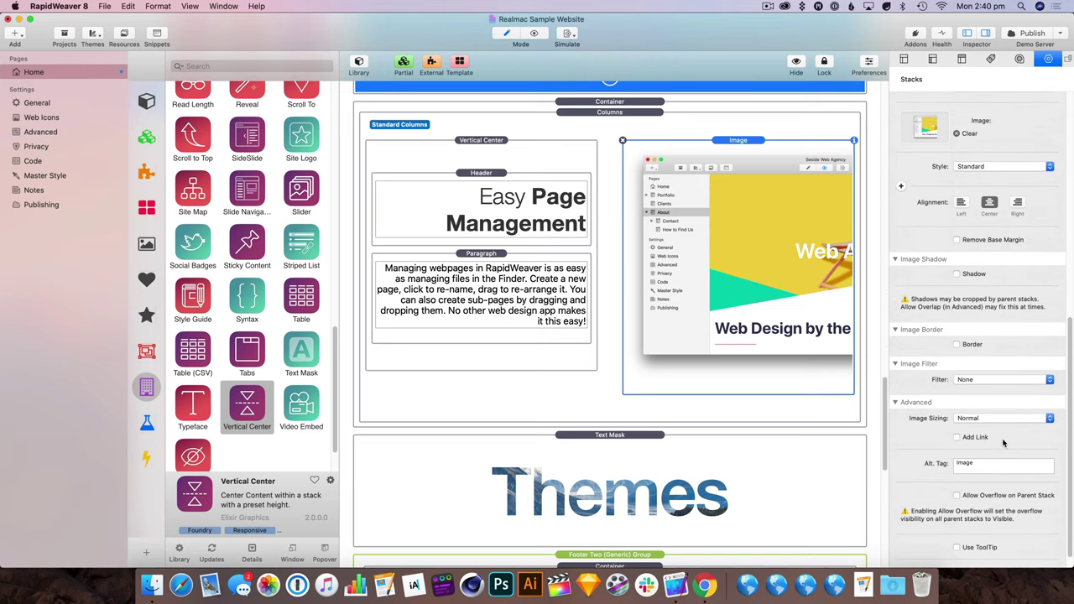
left_click(1002, 419)
left_click(1001, 437)
left_click(532, 34)
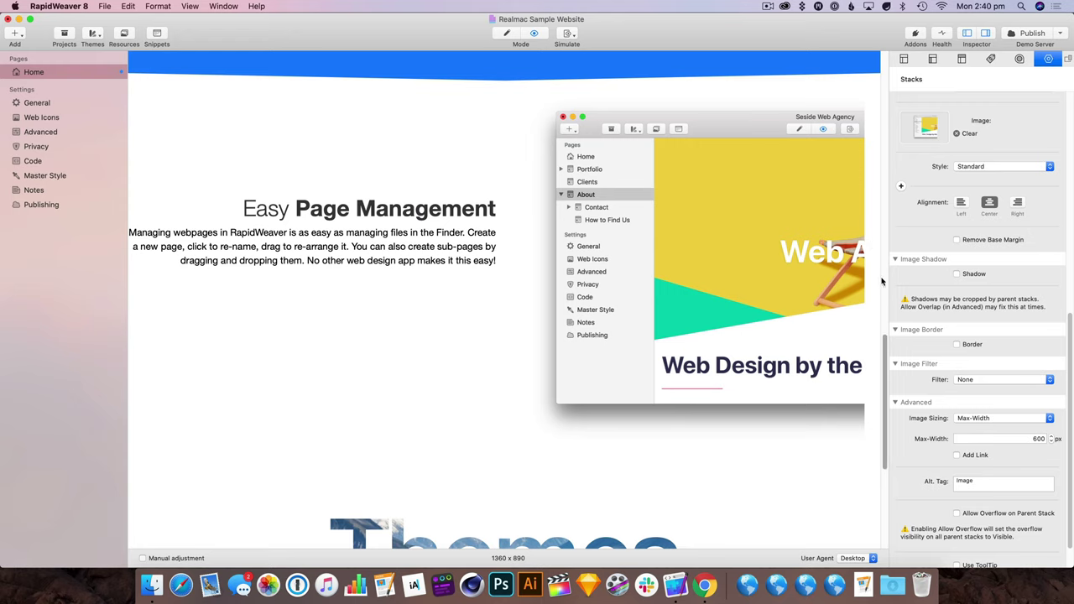
left_click(507, 34)
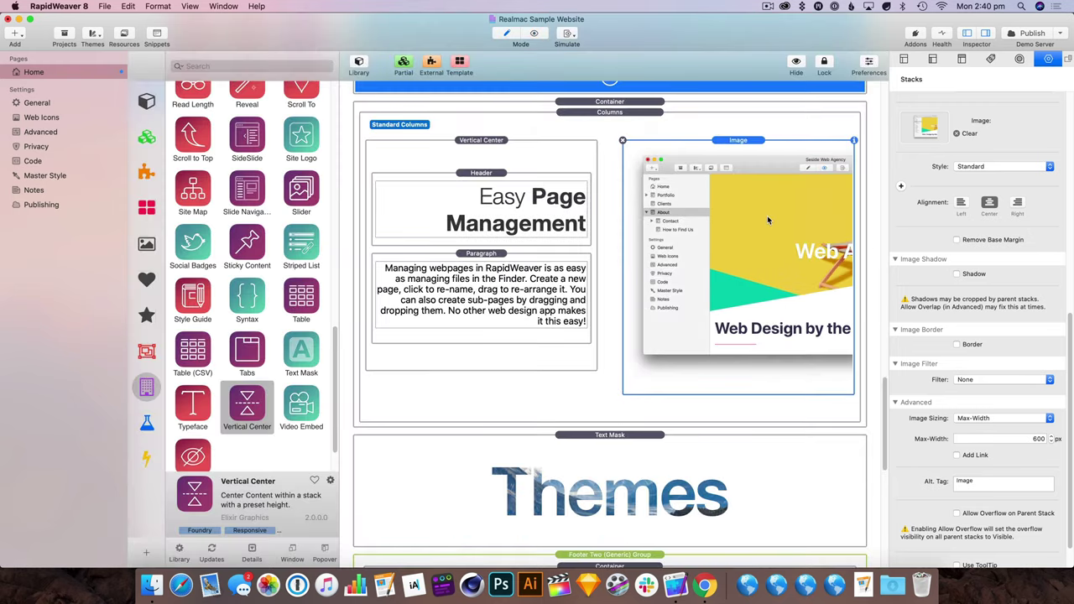
Step: Align the Easy Page Management image to the right, preview the section, and return to editing
scroll(946, 443, "down", 2)
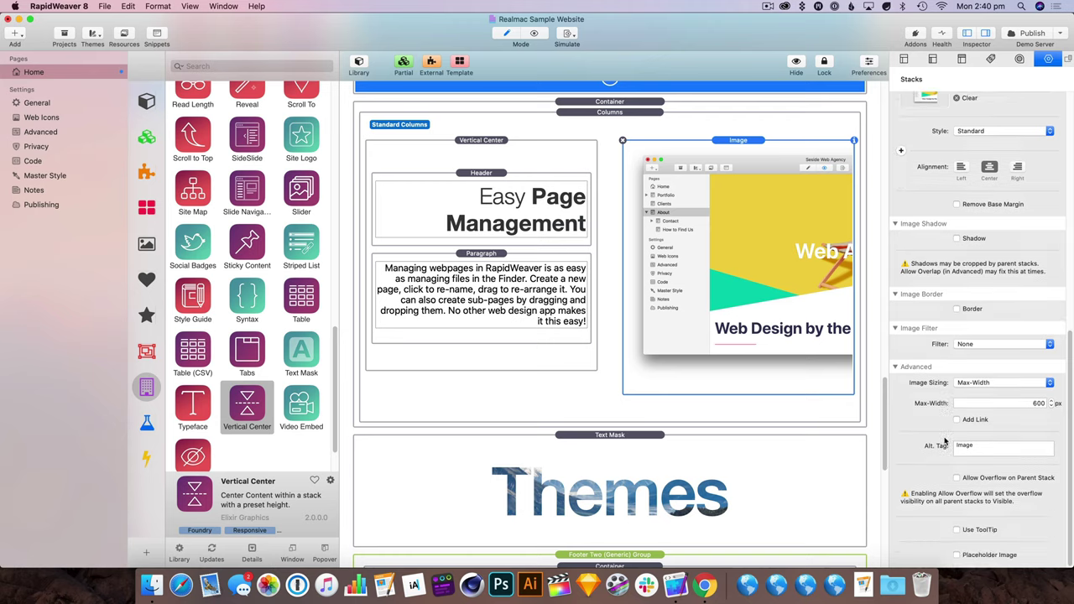
left_click(1019, 169)
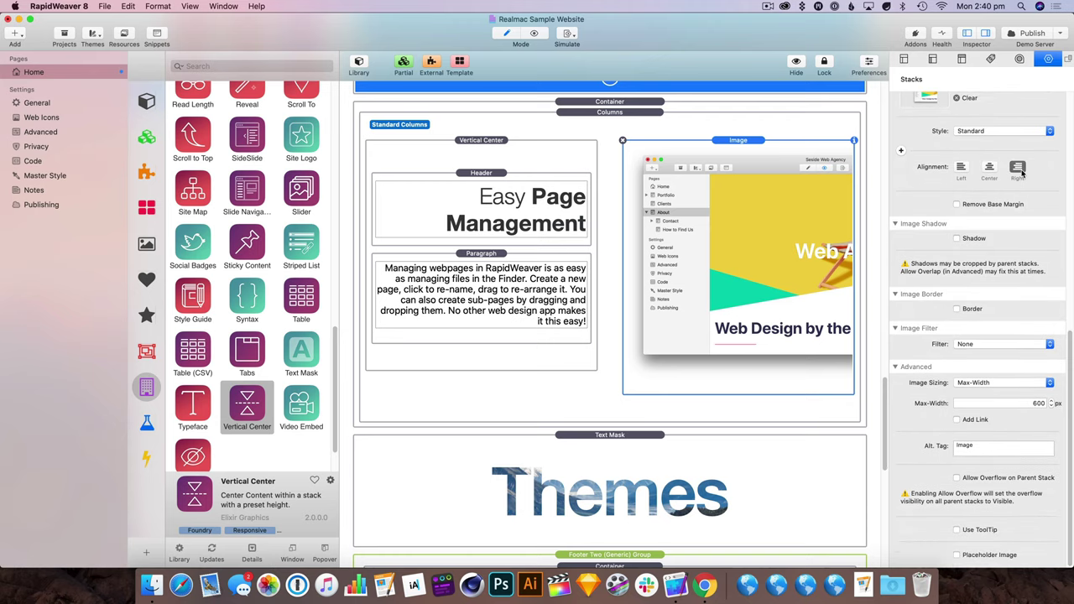
left_click(536, 35)
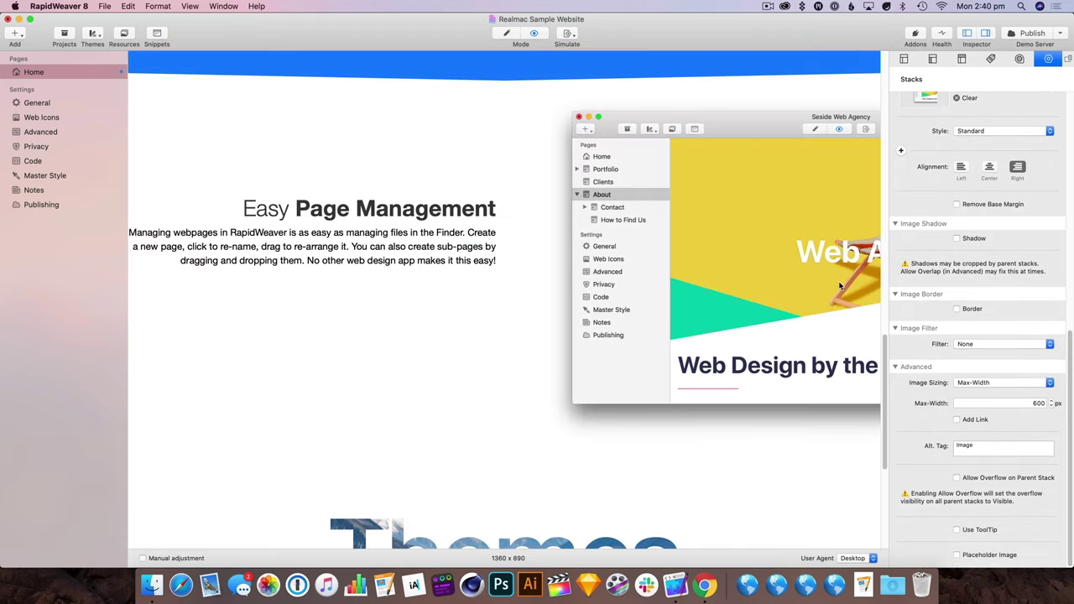
scroll(837, 273, "up", 1)
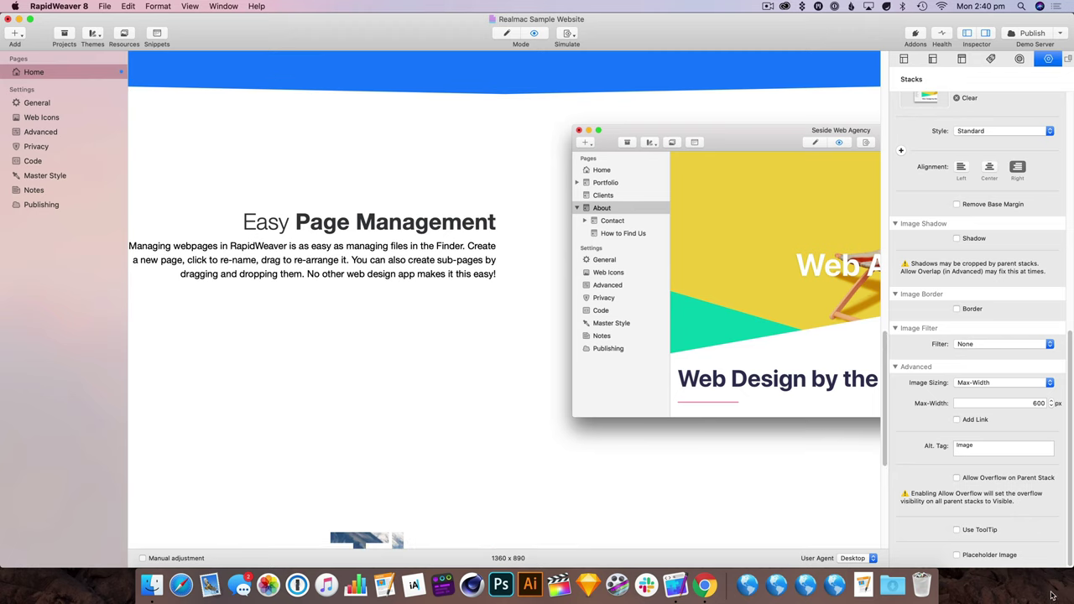
left_click_drag(1068, 566, 864, 568)
double_click(515, 39)
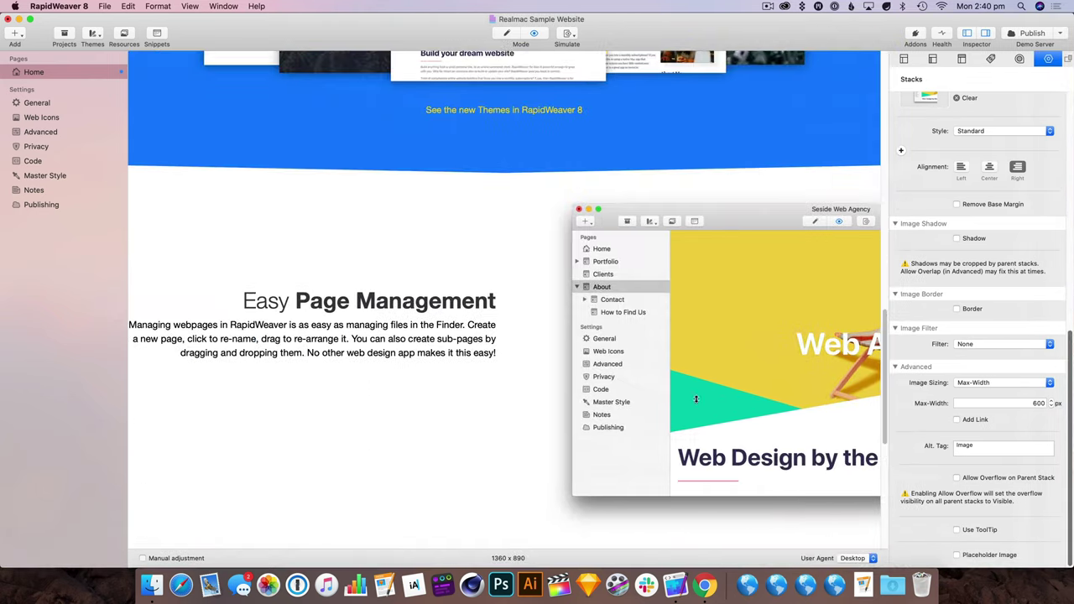
left_click(515, 40)
Step: Add a Container stack above the Vertical Center stack in the text column of the Easy Page Management section
scroll(294, 226, "up", 3)
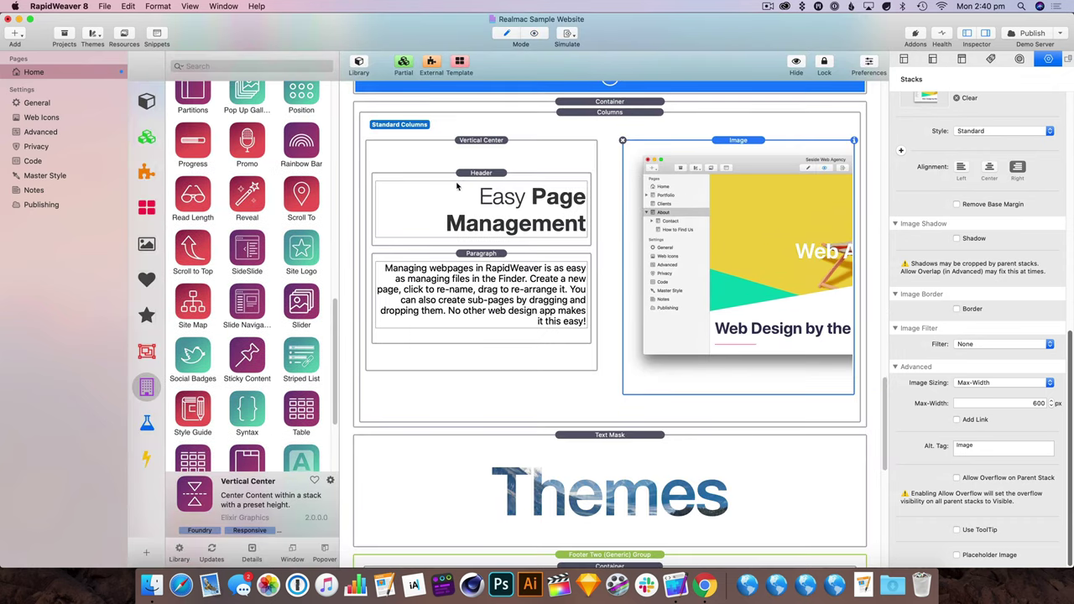
scroll(408, 380, "up", 5)
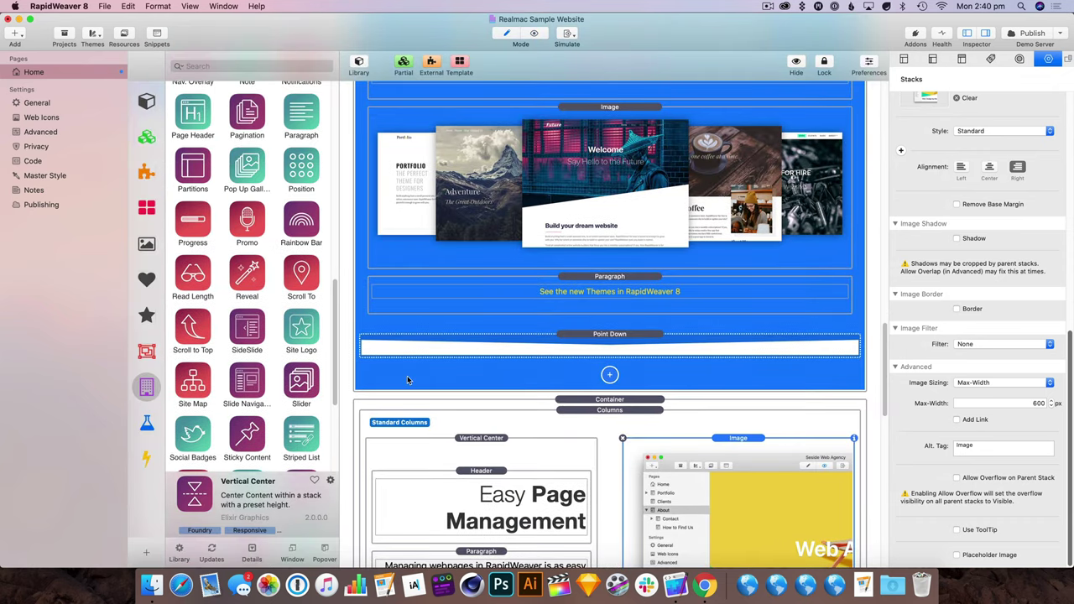
scroll(408, 380, "down", 10)
scroll(408, 380, "up", 5)
scroll(242, 309, "up", 4)
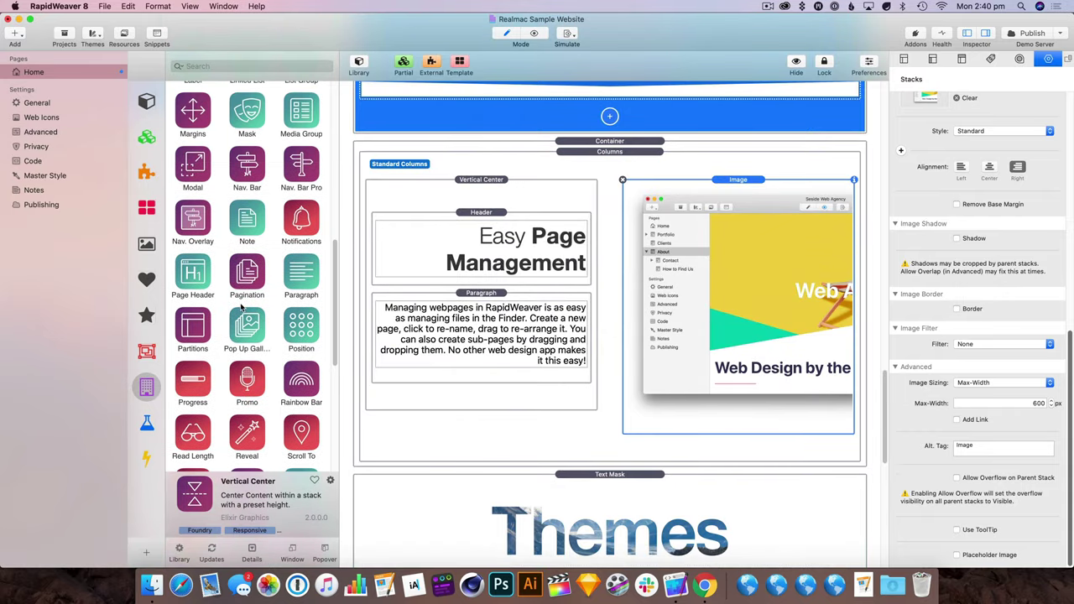
scroll(241, 309, "up", 8)
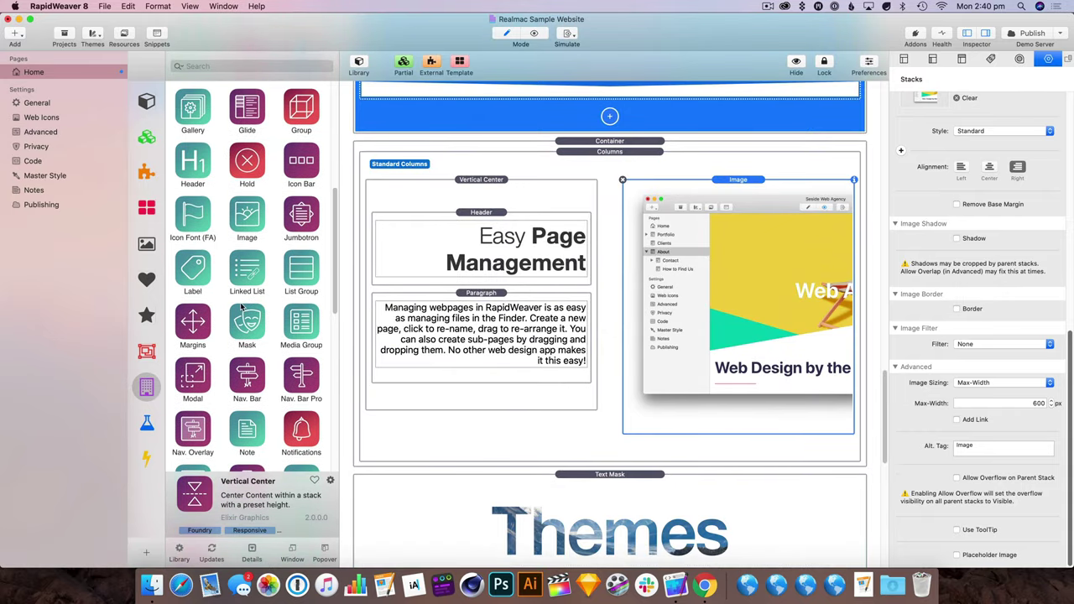
scroll(235, 210, "up", 1)
left_click_drag(242, 126, 506, 185)
Step: Move the Vertical Center stack into the new Container, preview the section, and return to editing
left_click_drag(484, 244, 525, 218)
left_click(535, 34)
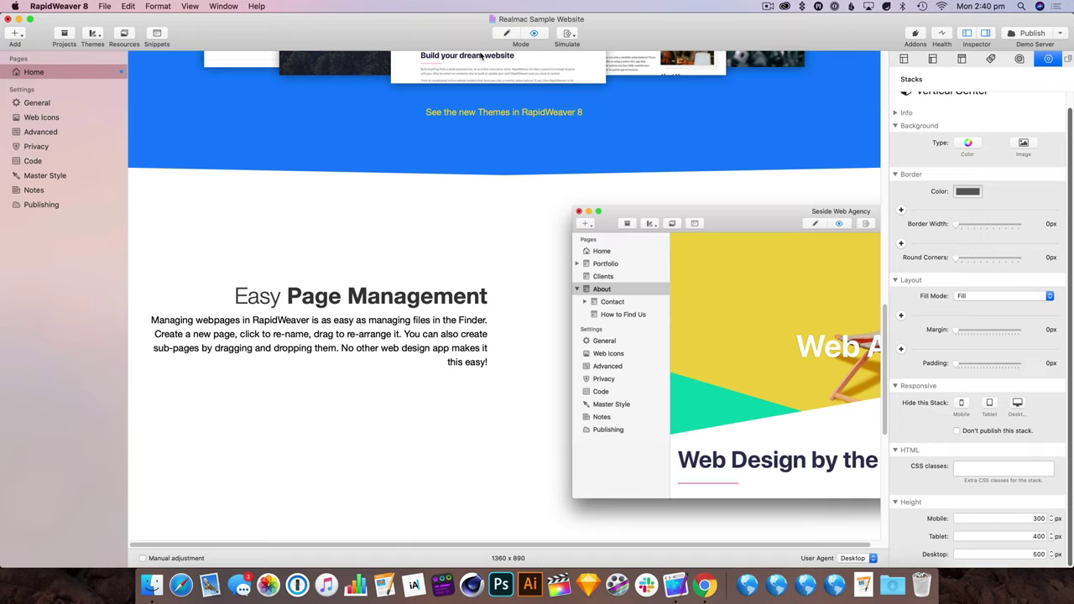
left_click(506, 35)
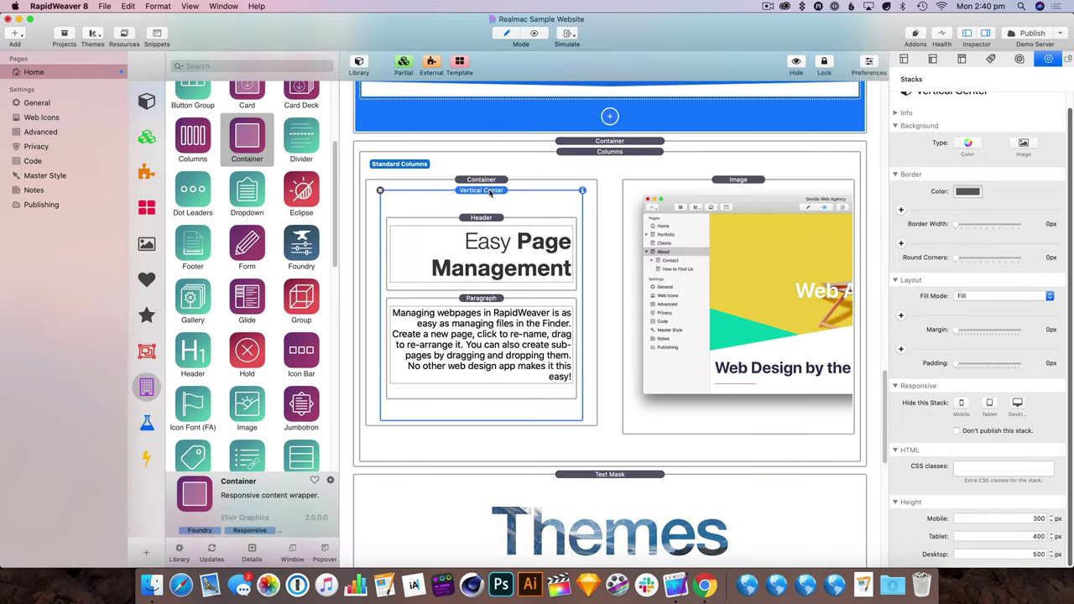
Step: Set the Max-Width of the text column's Container to 600 px and preview the text spacing
left_click(493, 183)
scroll(974, 335, "down", 5)
double_click(1026, 374)
type("600")
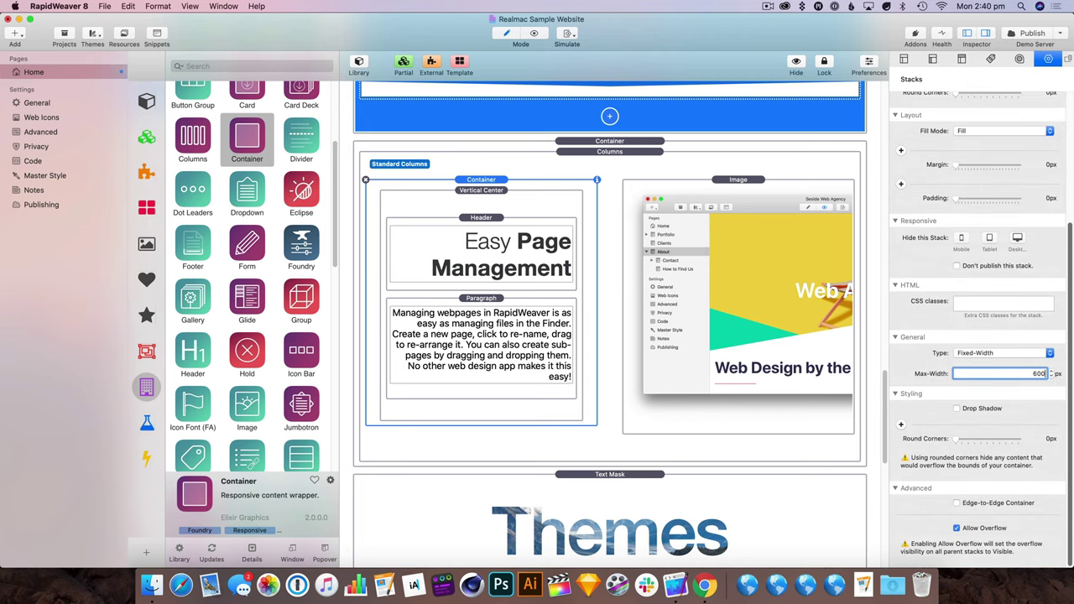
key("Return")
left_click(525, 34)
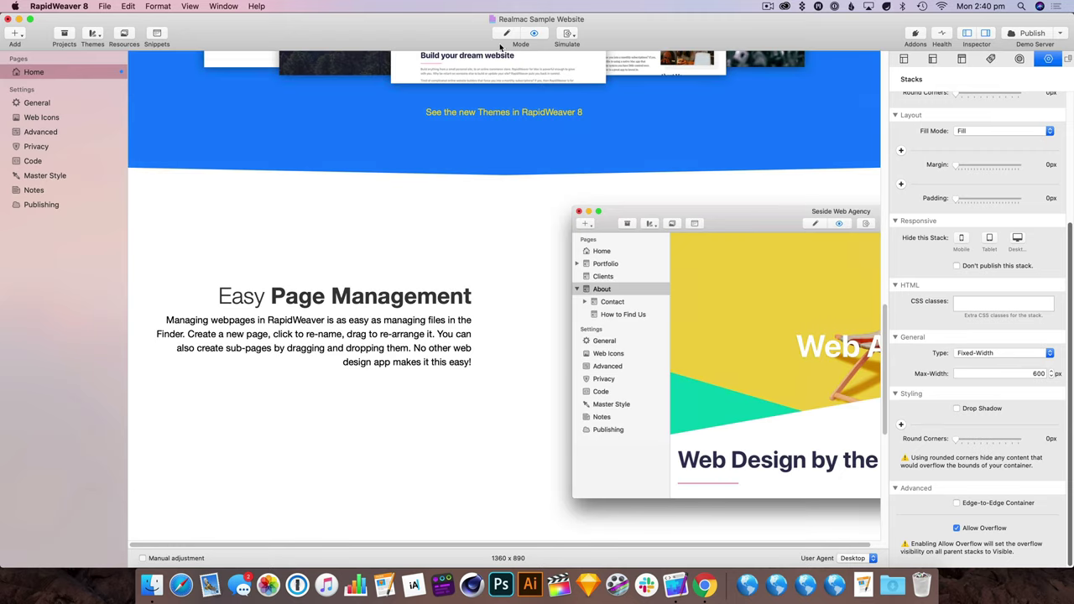
left_click(505, 36)
Step: Set the Max-Width of the text column's Container to 500 px, preview the section, and return to editing
left_click(1010, 380)
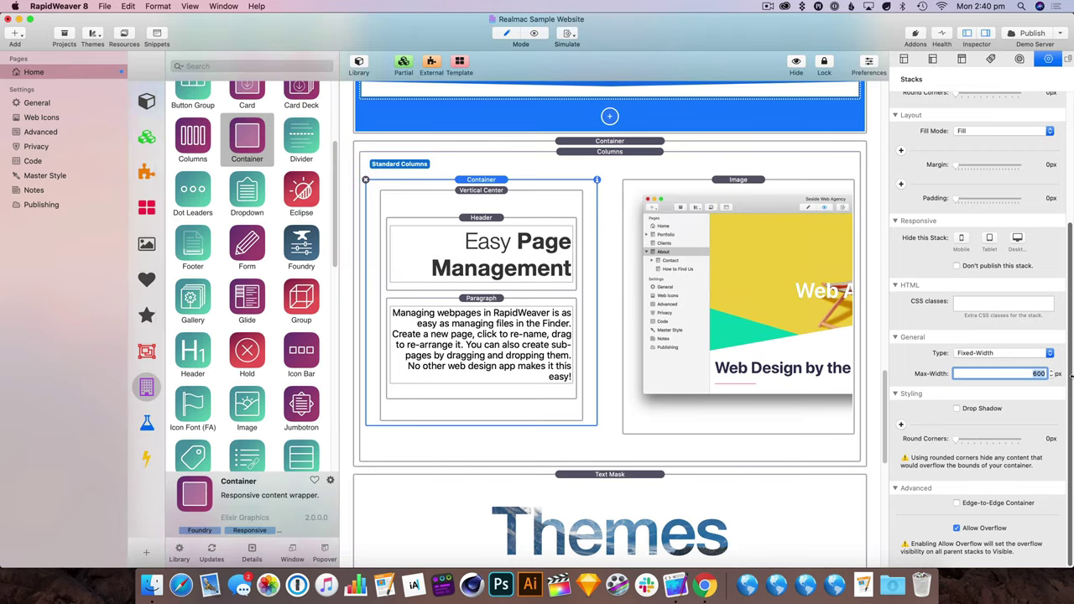
type("500")
key("Tab")
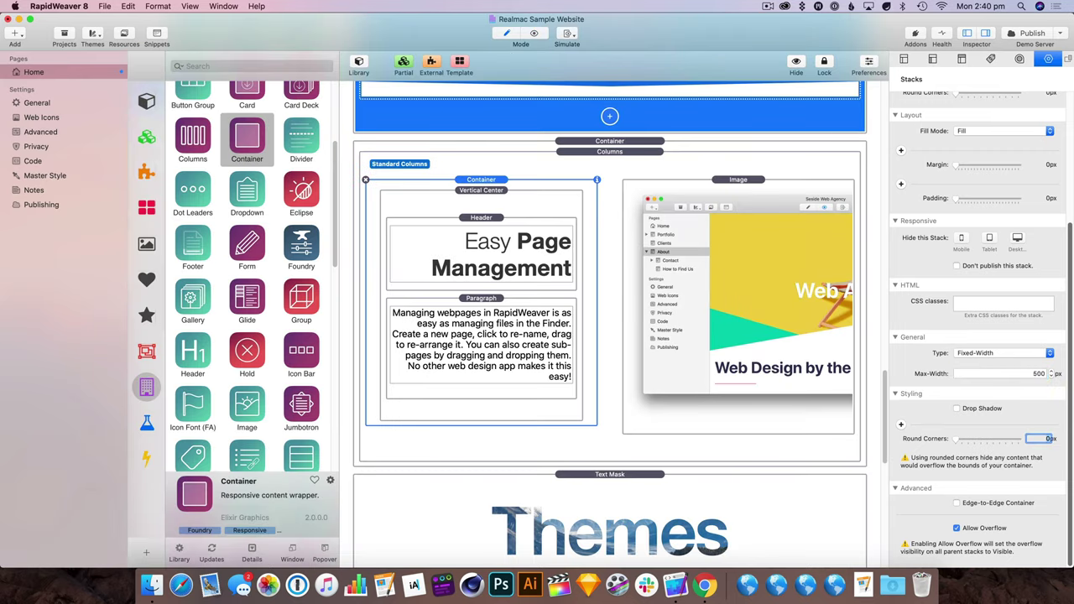
left_click(534, 32)
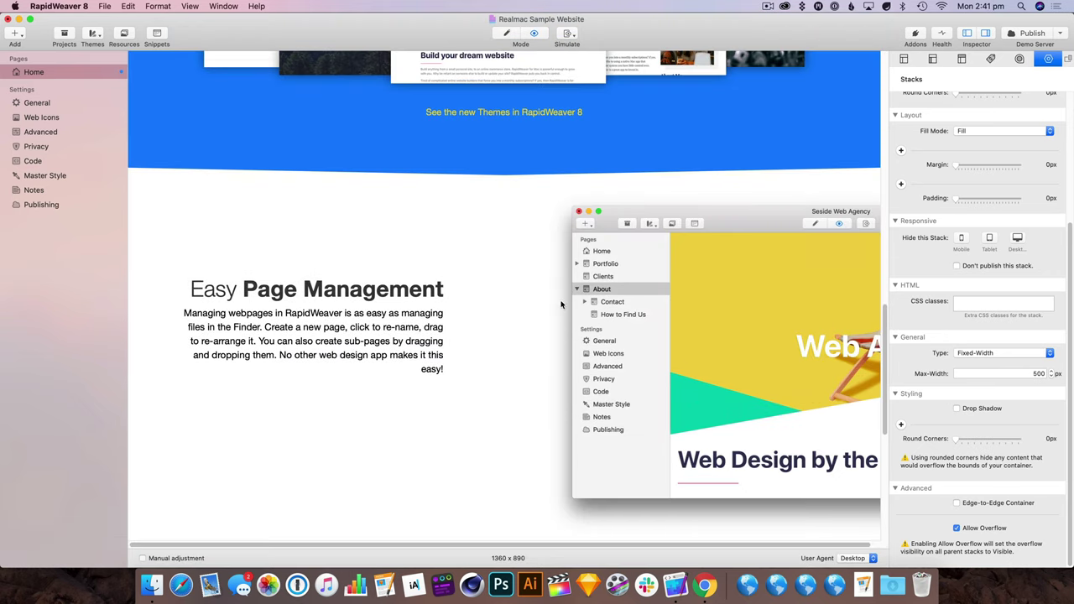
left_click(507, 34)
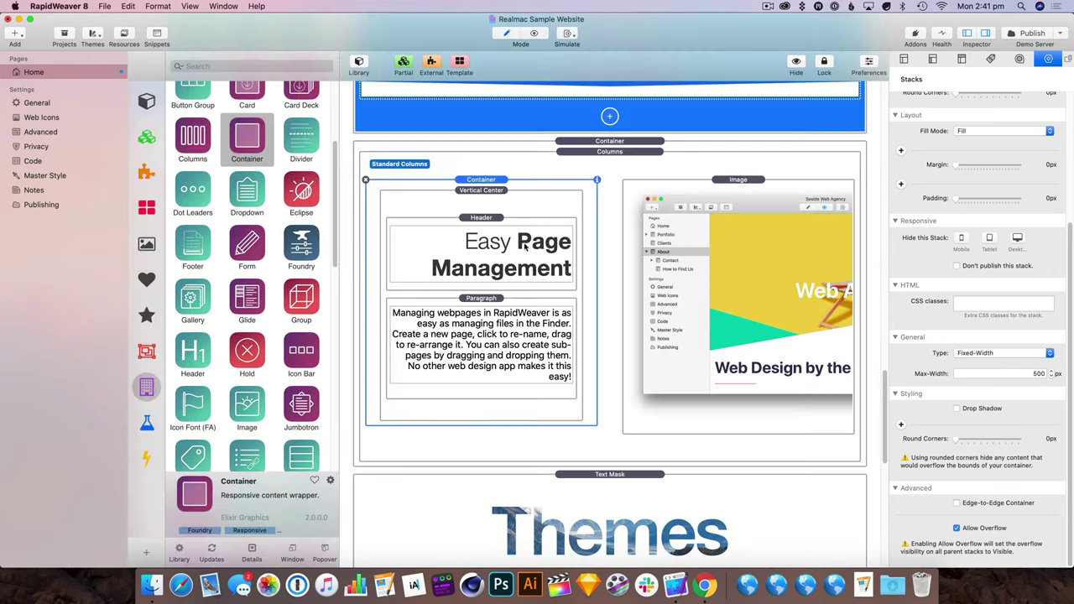
Step: Examine the settings of the Vertical Center, inner Container and Columns stacks, previewing the gap between text and image
left_click(560, 207)
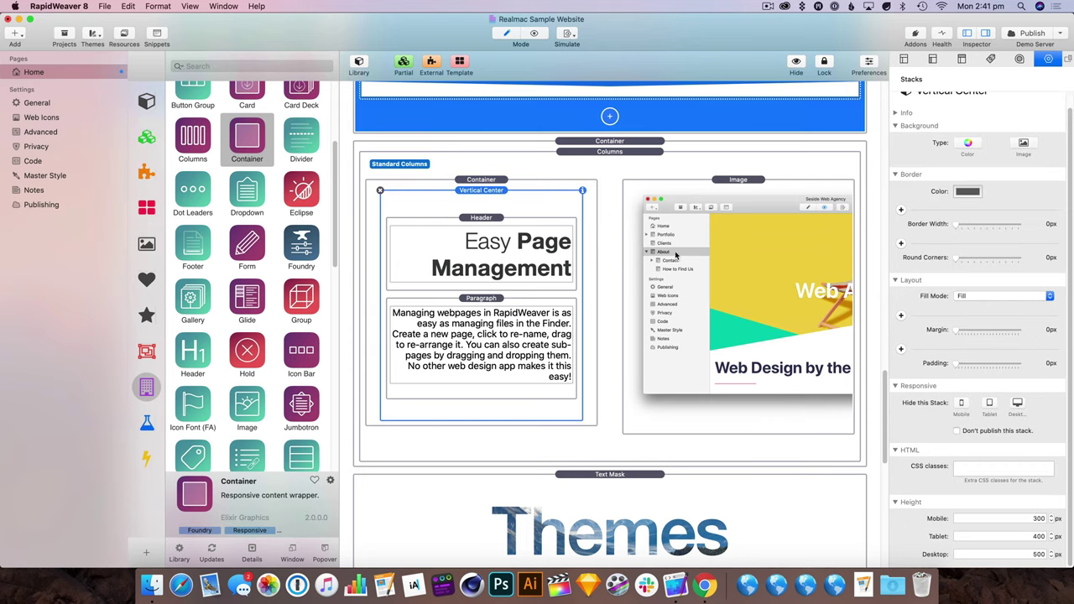
left_click(596, 195)
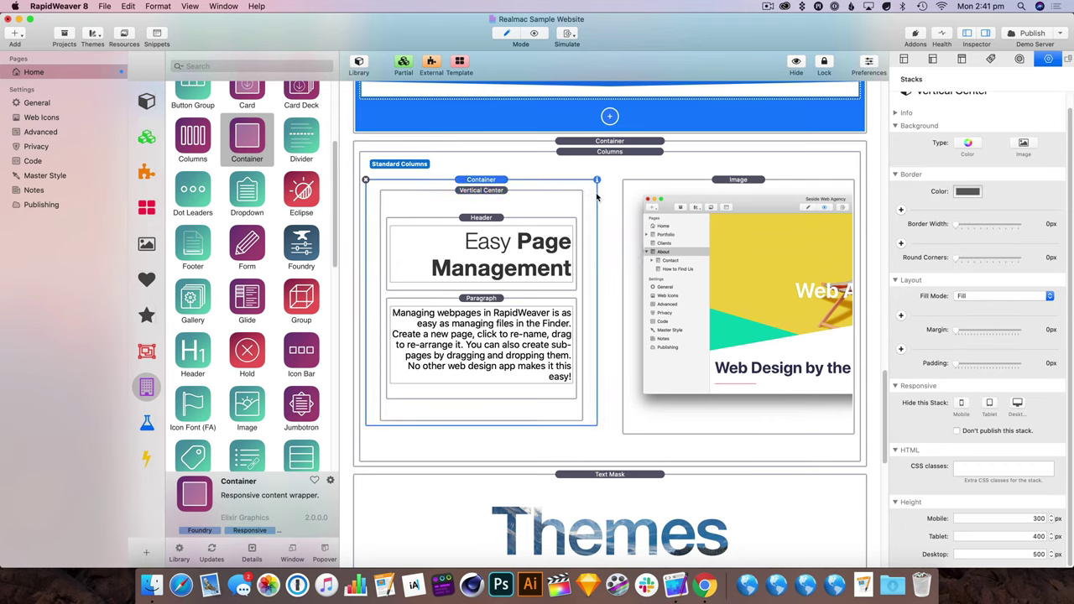
scroll(987, 395, "down", 4)
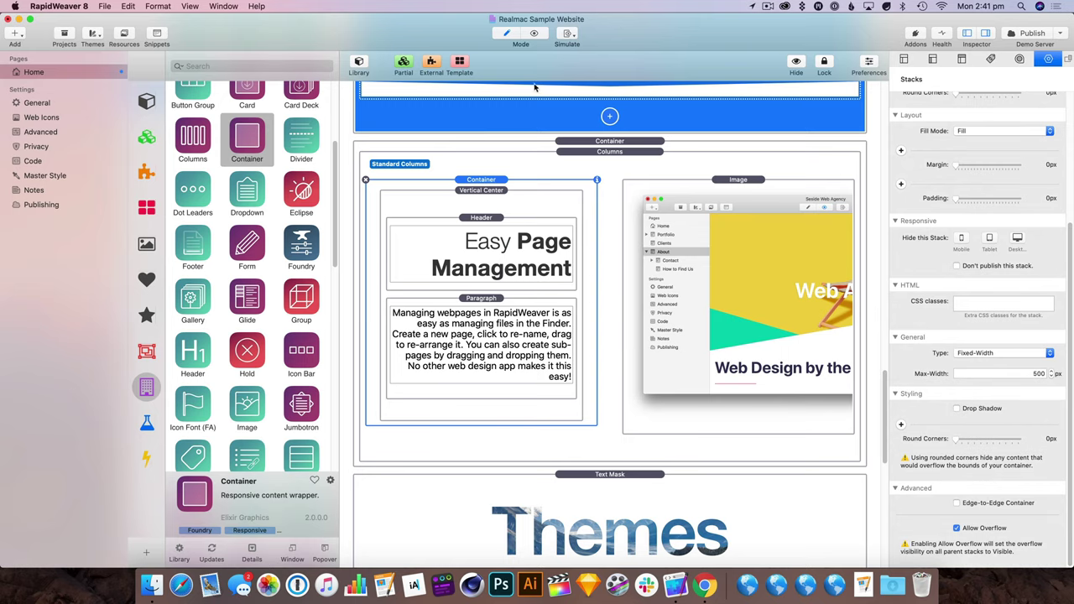
left_click(535, 34)
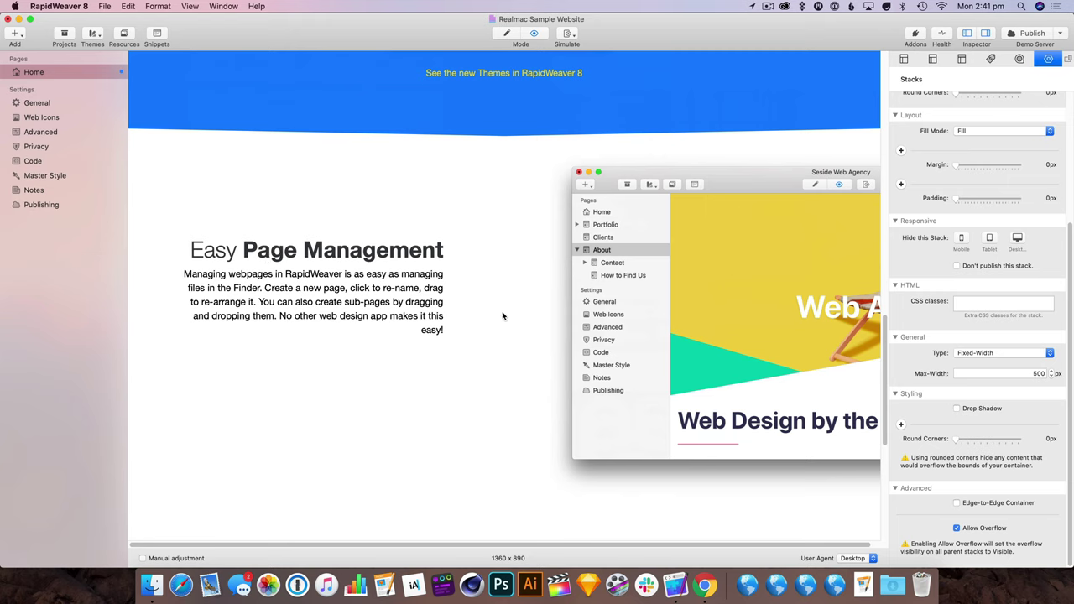
left_click(509, 34)
left_click(642, 168)
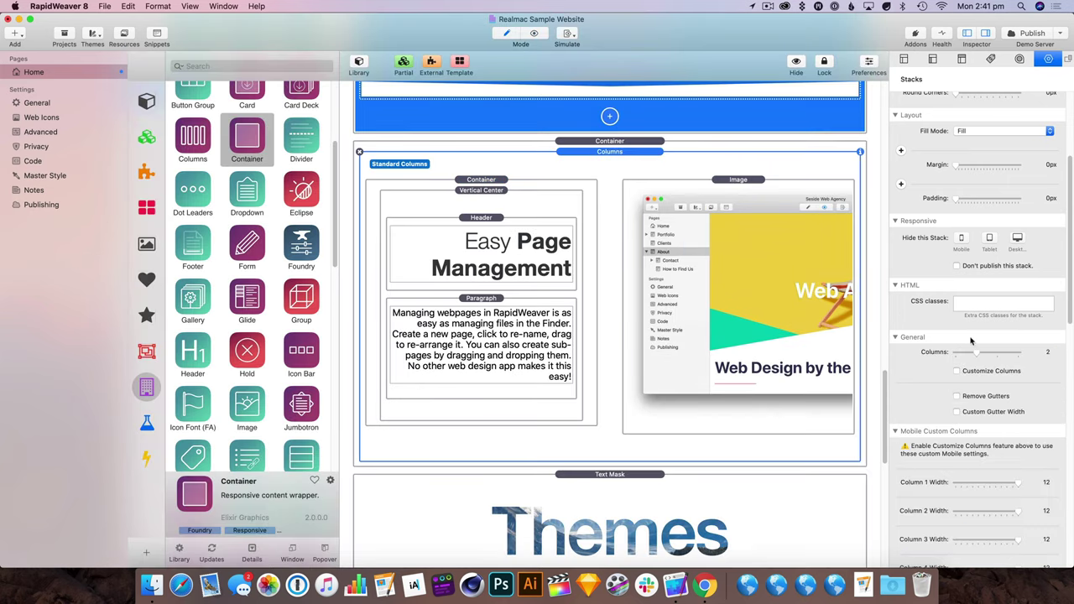
scroll(995, 372, "down", 15)
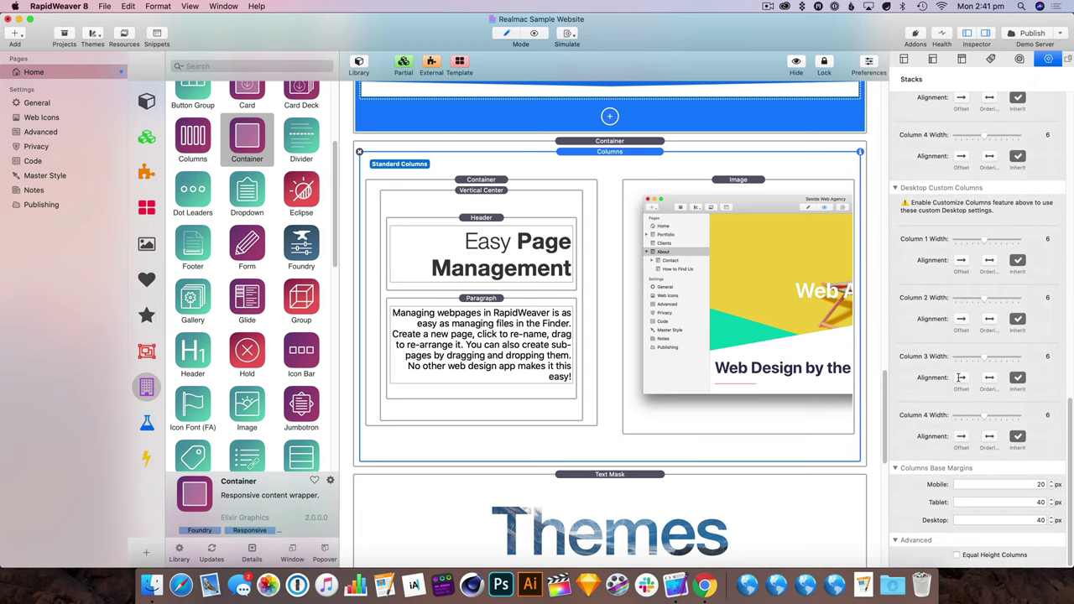
scroll(959, 378, "up", 15)
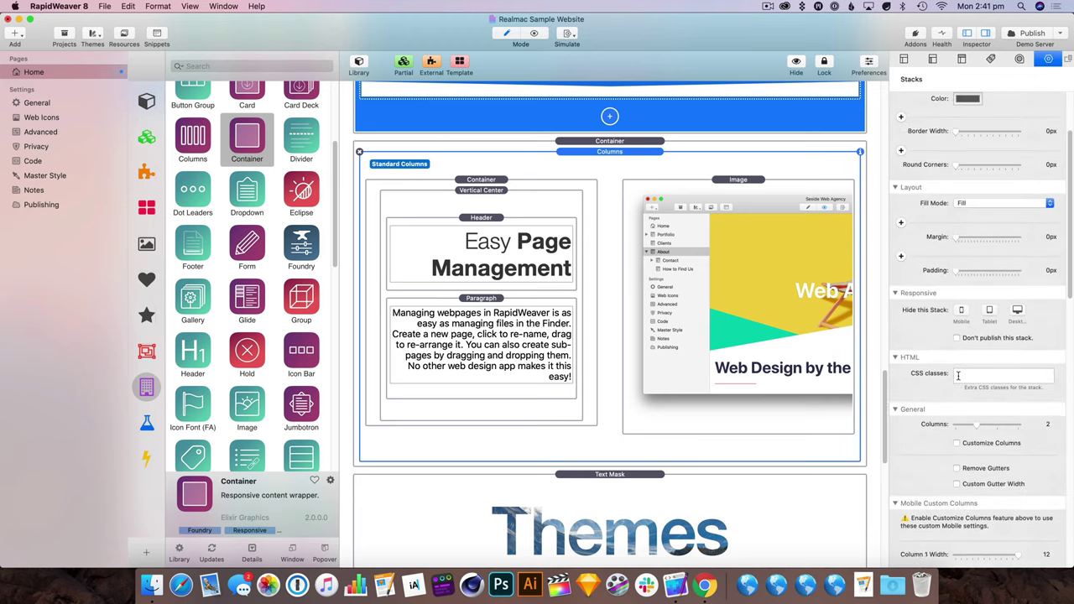
scroll(500, 269, "down", 5)
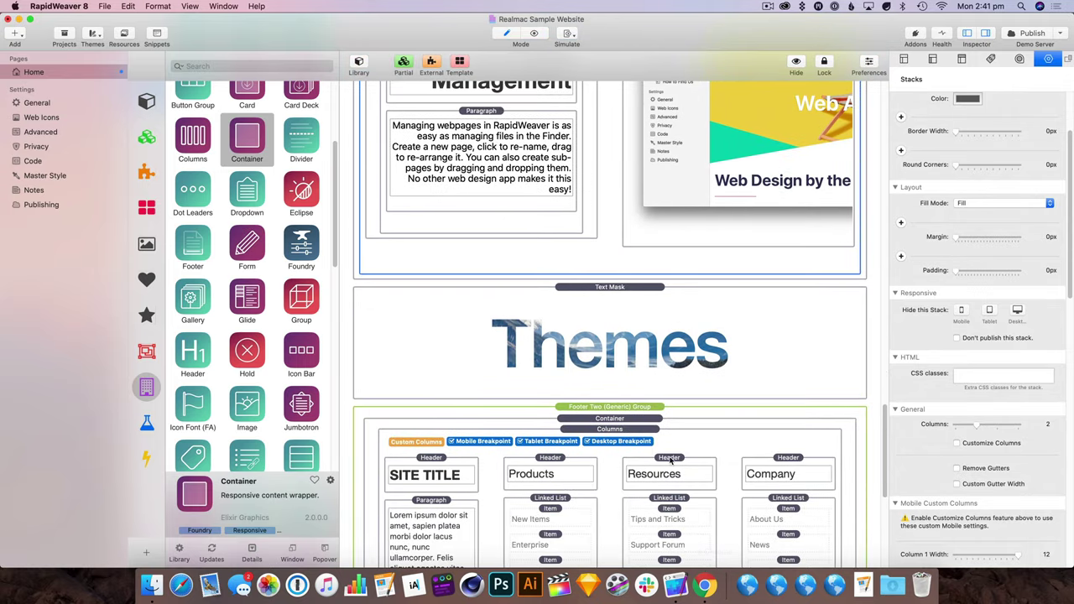
Step: Switch to Chrome and examine the Realmac RapidWeaver page down to the Screenshots section, enlarging and closing the first screenshot
left_click(706, 585)
scroll(574, 347, "down", 10)
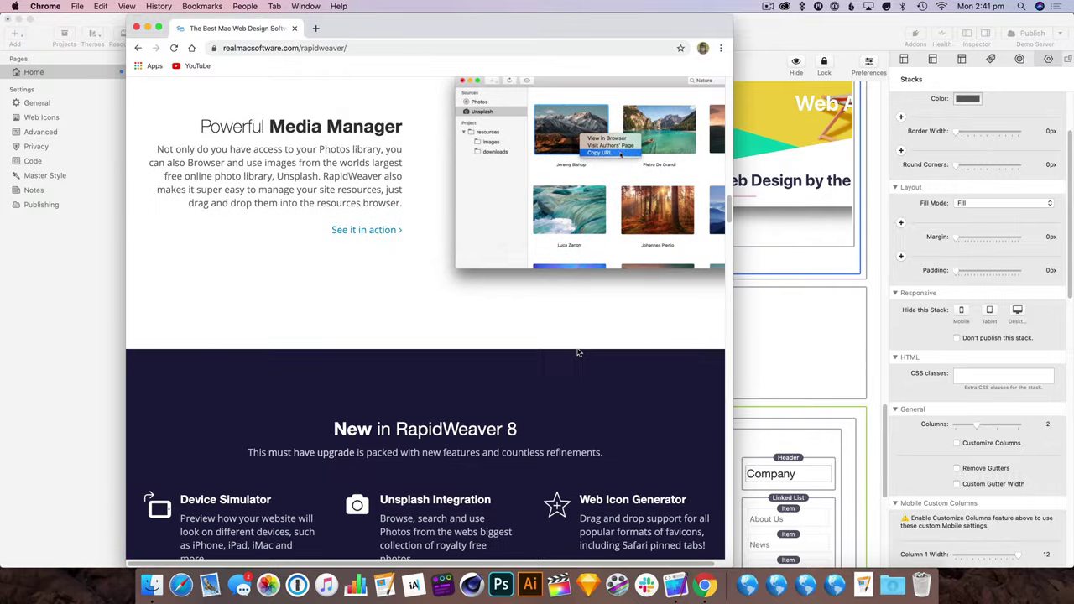
scroll(538, 283, "up", 5)
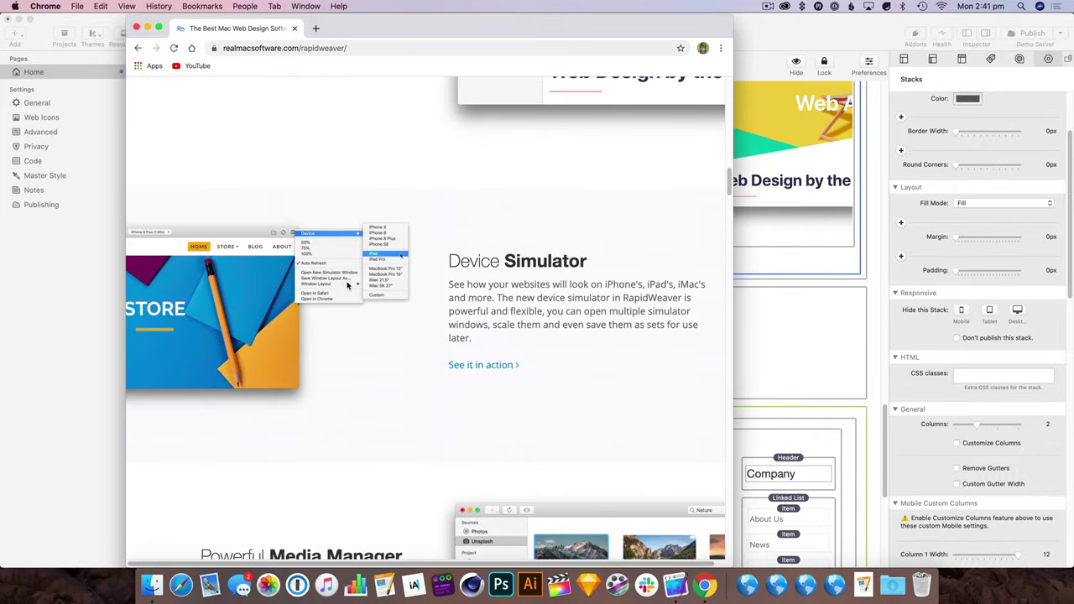
scroll(494, 318, "down", 20)
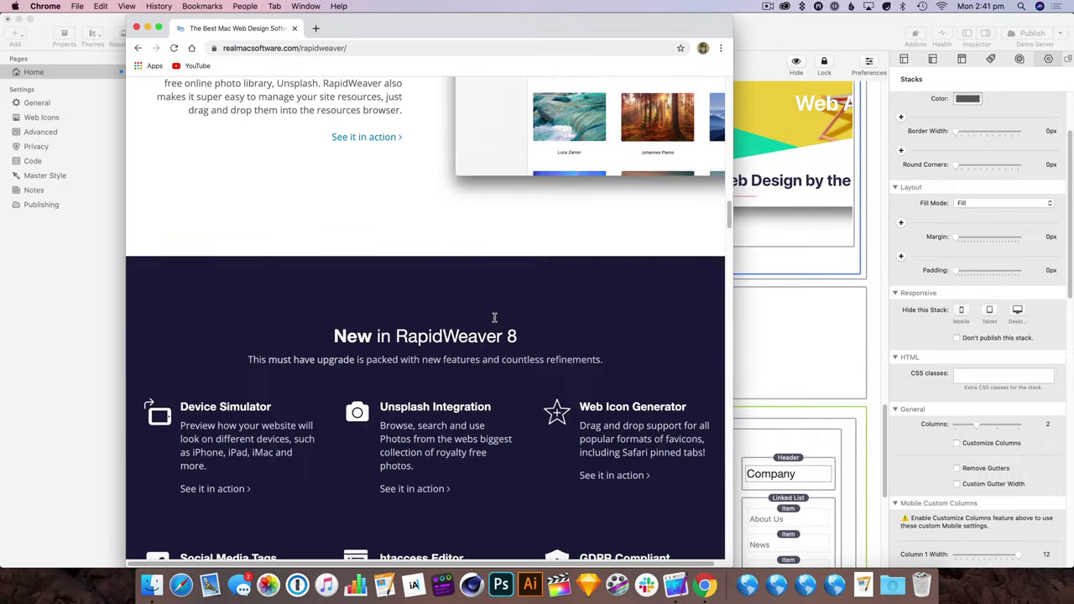
scroll(580, 339, "down", 15)
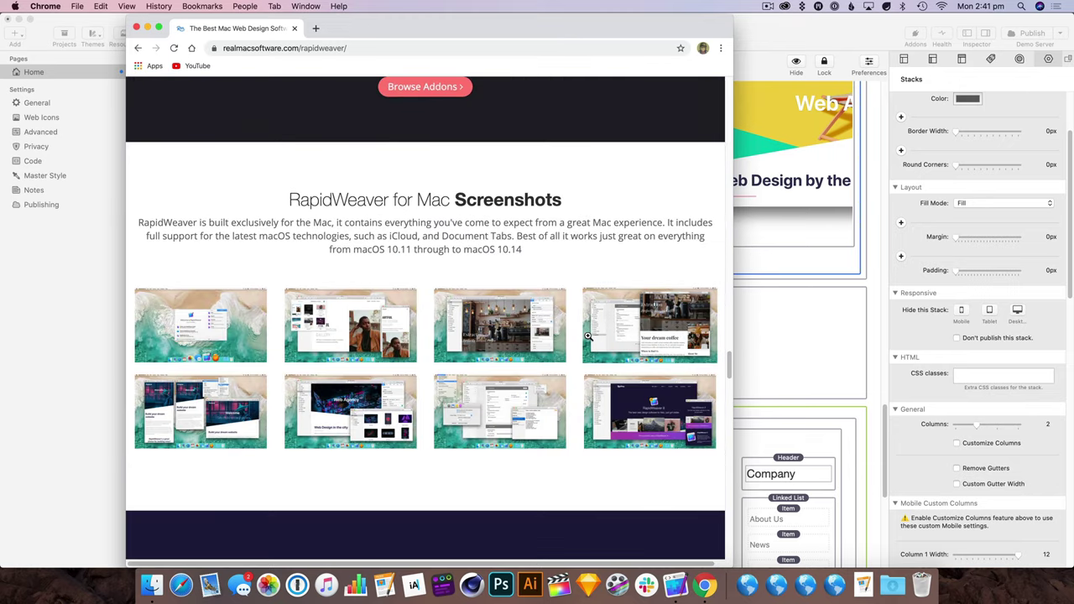
scroll(588, 338, "down", 3)
mouse_move(235, 239)
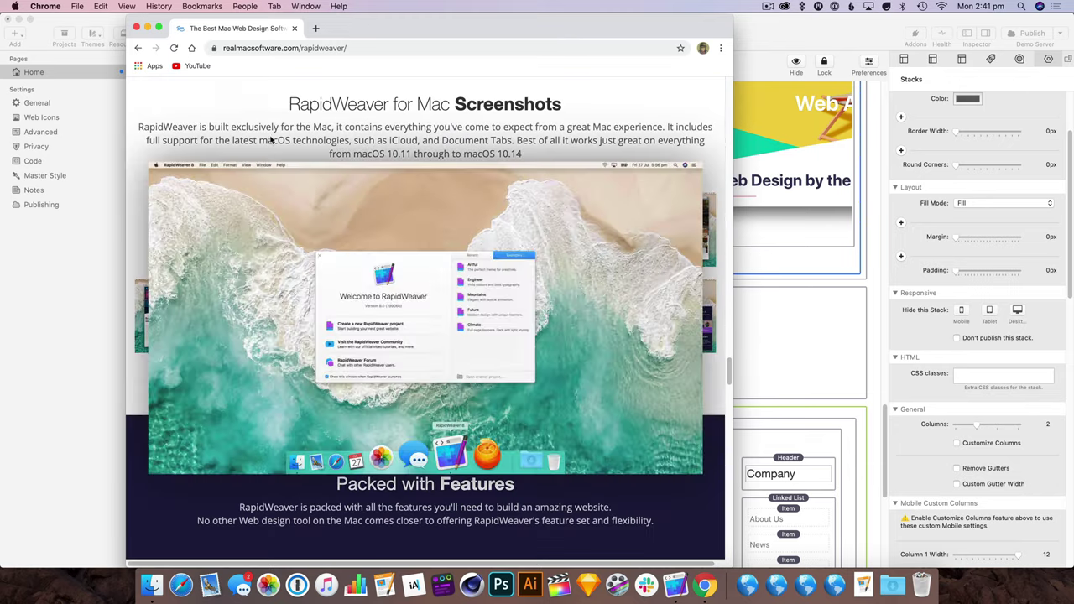
left_click(493, 187)
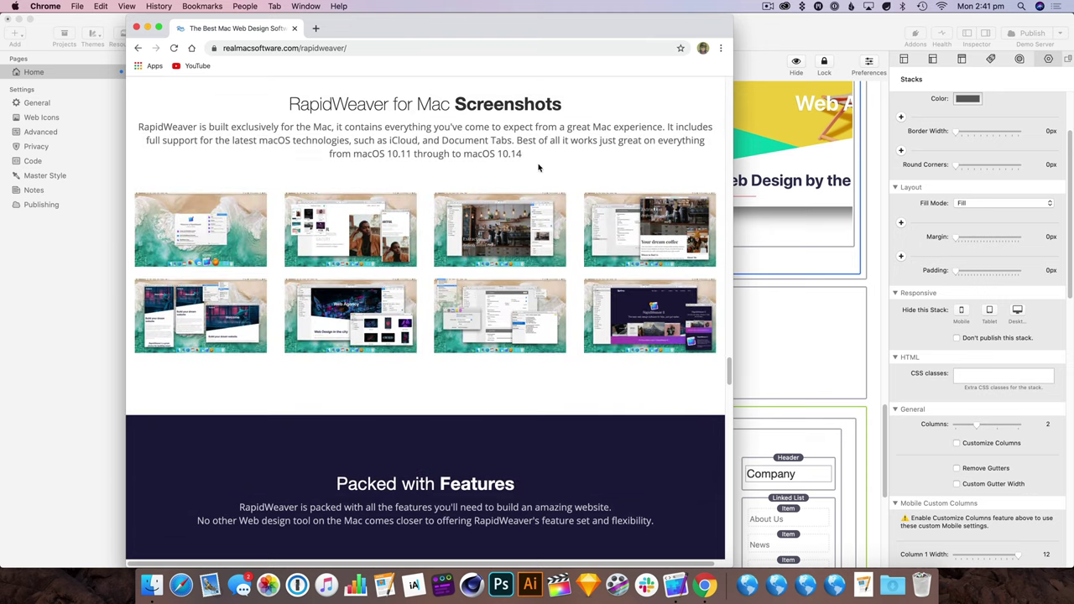
Step: Copy the description paragraph under the Screenshots heading of the Realmac page and return to RapidWeaver
left_click_drag(549, 158, 117, 130)
key("super+c")
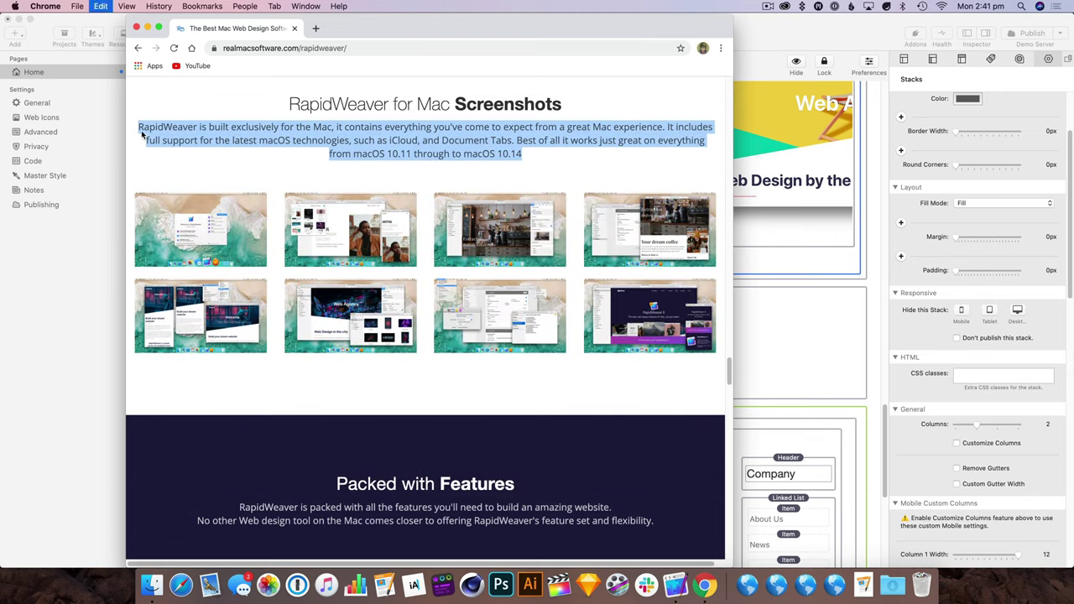
left_click(779, 242)
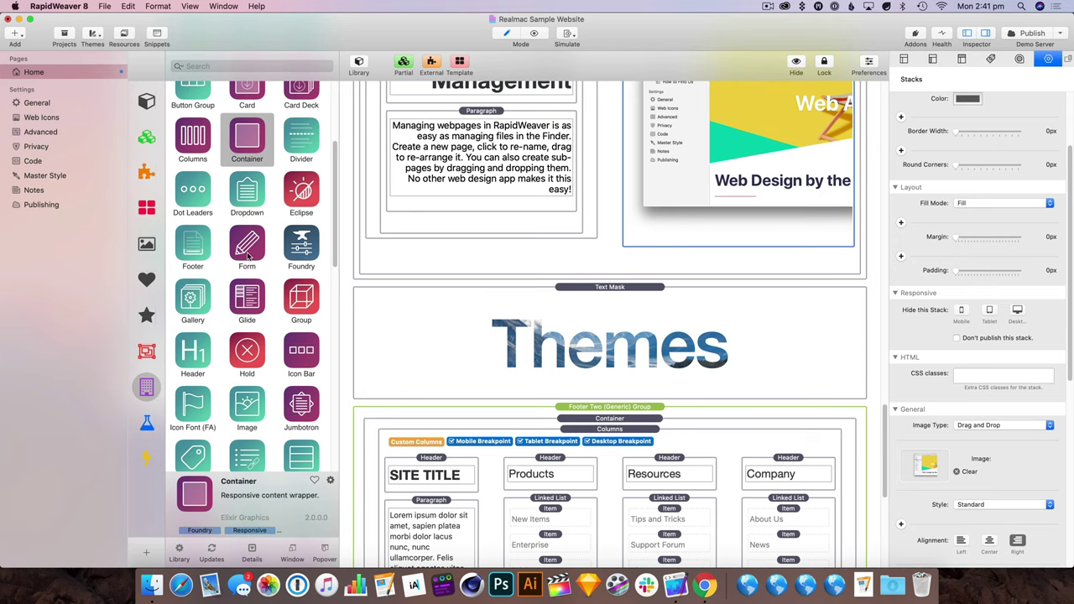
Step: Add a Paragraph stack between the Themes Text Mask and the footer, replacing its text with the copied Screenshots description
scroll(252, 373, "down", 5)
left_click(308, 406)
left_click_drag(308, 407, 444, 403)
double_click(564, 429)
key("super+a")
type("RapidWeaver is built exclusively for the Mac. It contains everything you've come to expect from a great Mac experience. It includes full support for the latest macOS technologies, such as iCloud, and Document Tabs. Best of all it works just great on everything from macOS 10.11 through to macOS 10.14.")
key("super+z")
key("super+v")
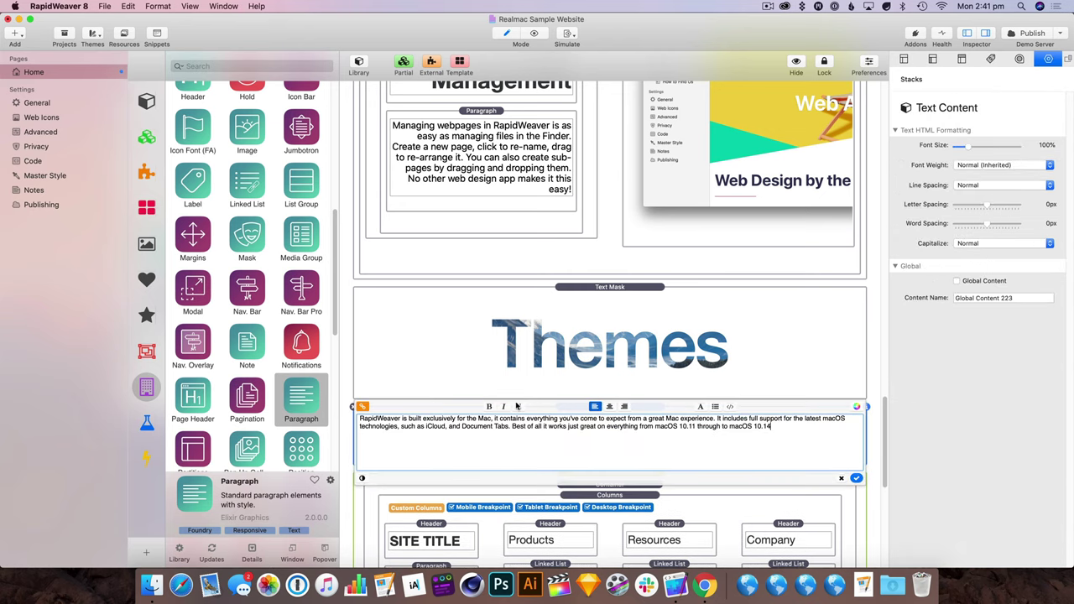
left_click(517, 390)
Step: Center-align the text of the new description Paragraph
left_click(586, 428)
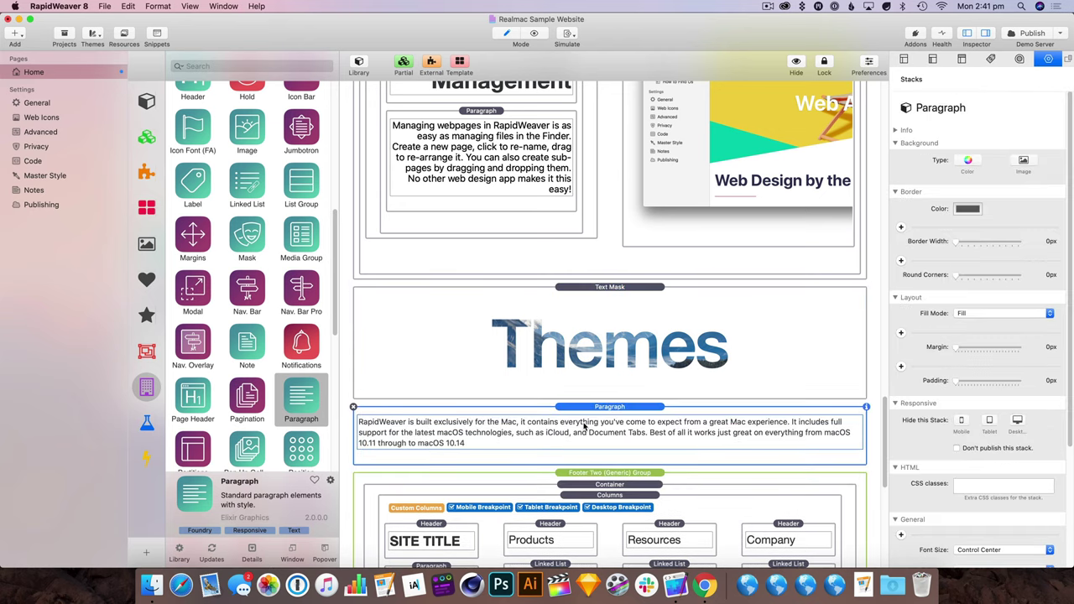
scroll(978, 478, "down", 5)
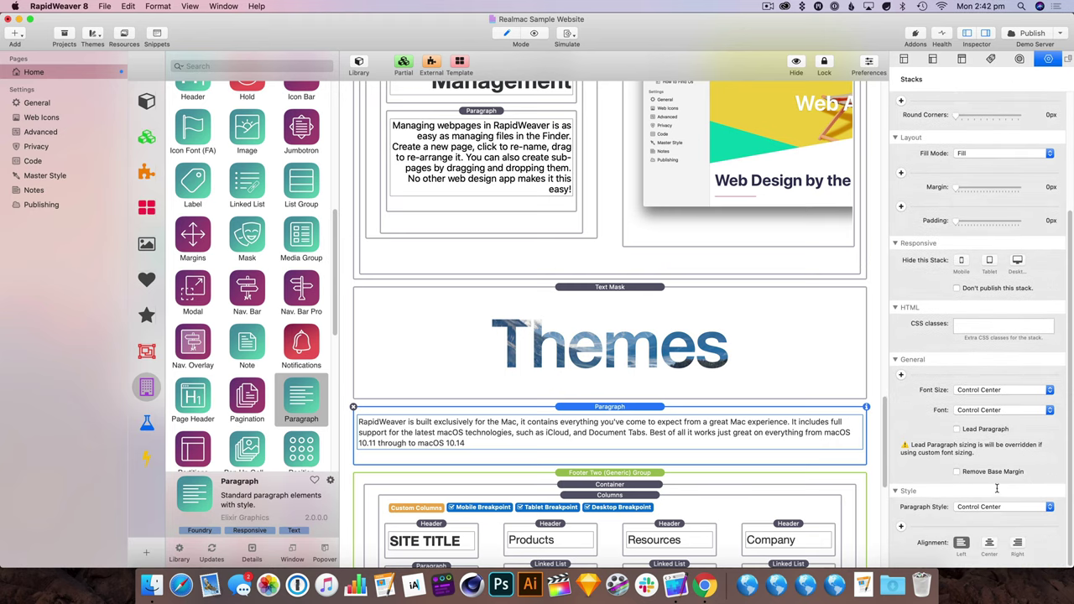
left_click(990, 544)
scroll(580, 413, "down", 2)
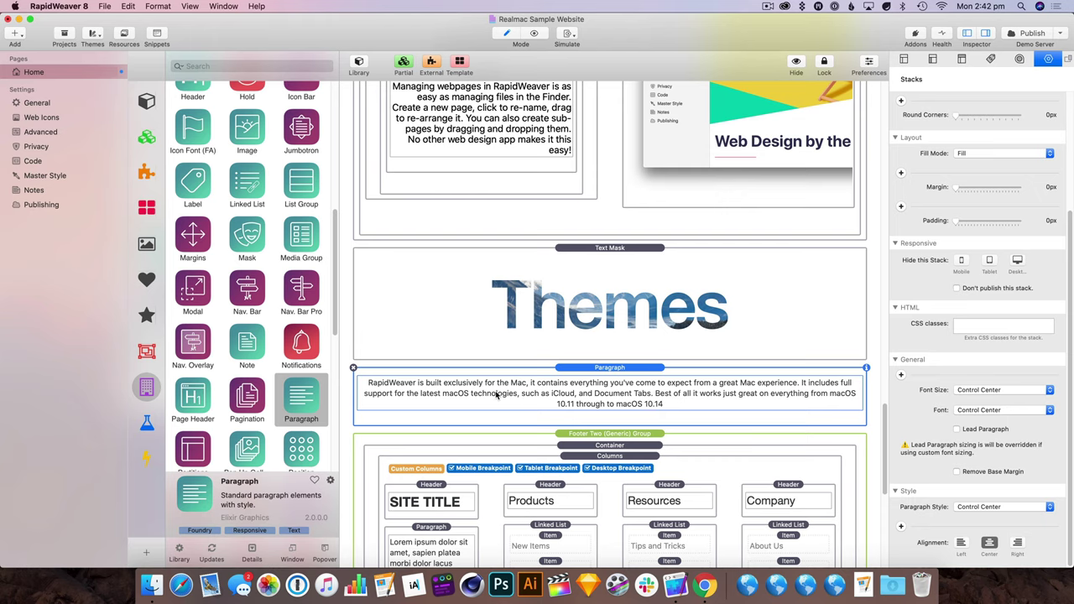
Step: Add a Container stack above the footer section and move the Text Mask and description Paragraph into it
scroll(497, 390, "down", 1)
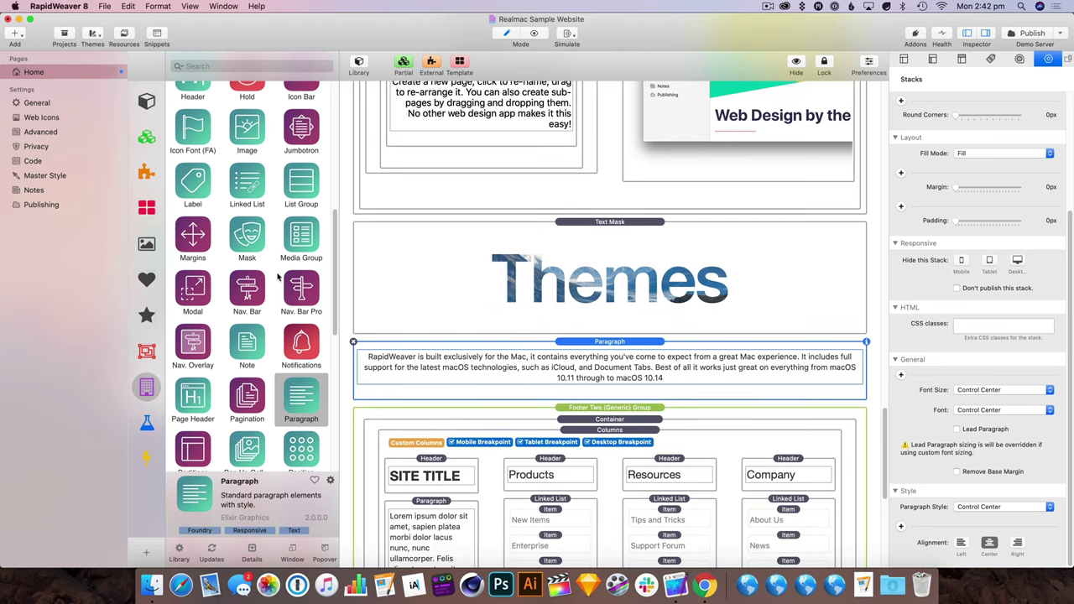
scroll(273, 289, "up", 6)
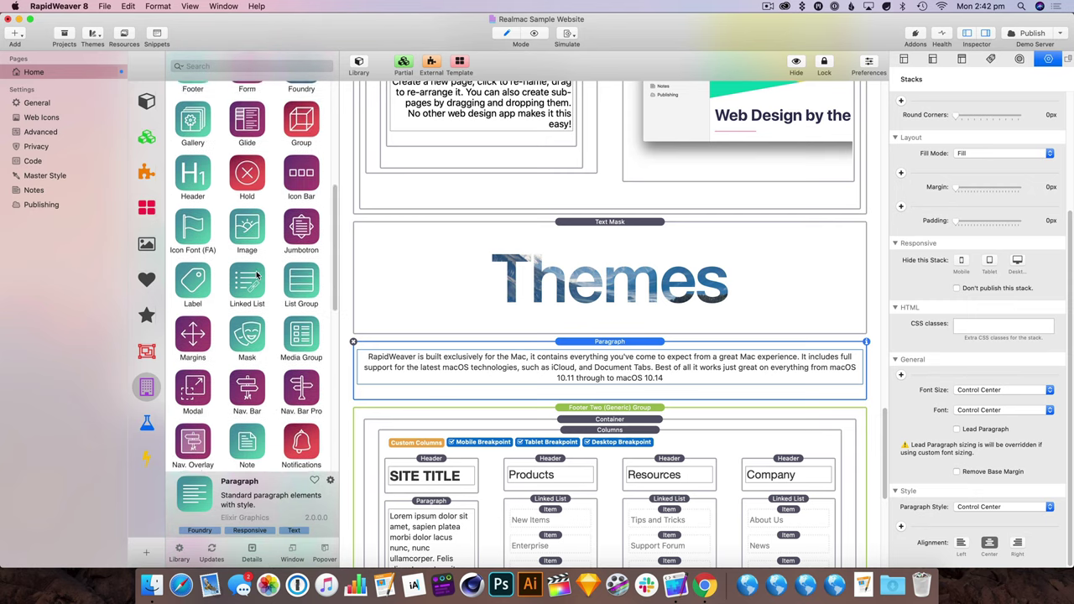
left_click_drag(247, 127, 554, 336)
scroll(621, 329, "down", 6)
mouse_move(647, 256)
left_mouse_down()
mouse_move(634, 199)
mouse_move(588, 252)
mouse_move(633, 264)
left_mouse_up()
scroll(633, 285, "up", 2)
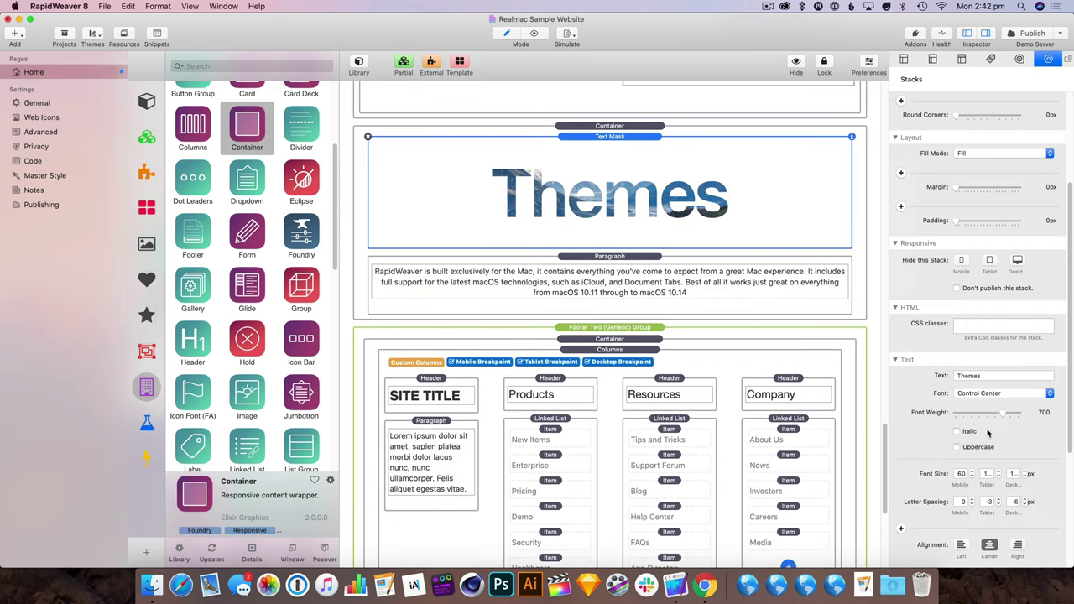
Step: Change the Text Mask's text to "Screenshots"
scroll(966, 420, "down", 5)
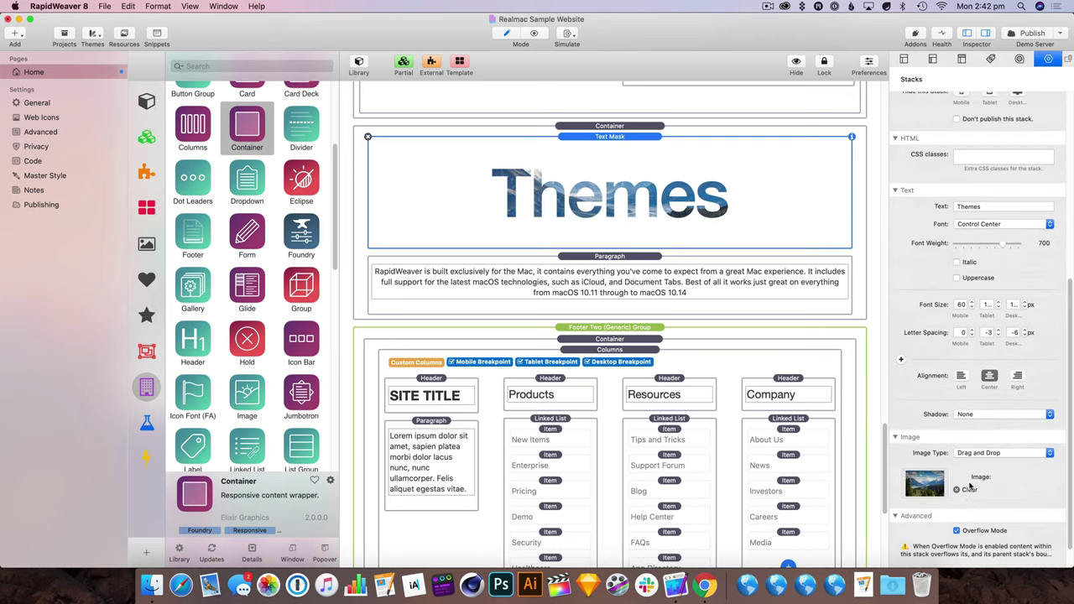
scroll(965, 487, "down", 1)
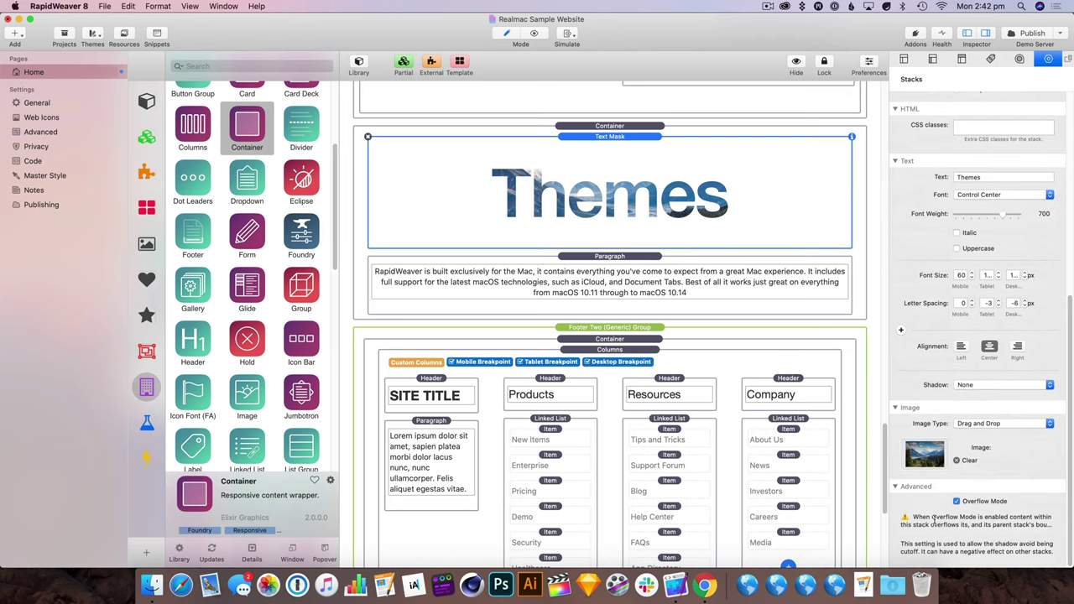
double_click(1004, 178)
type("Screenshots")
key("Tab")
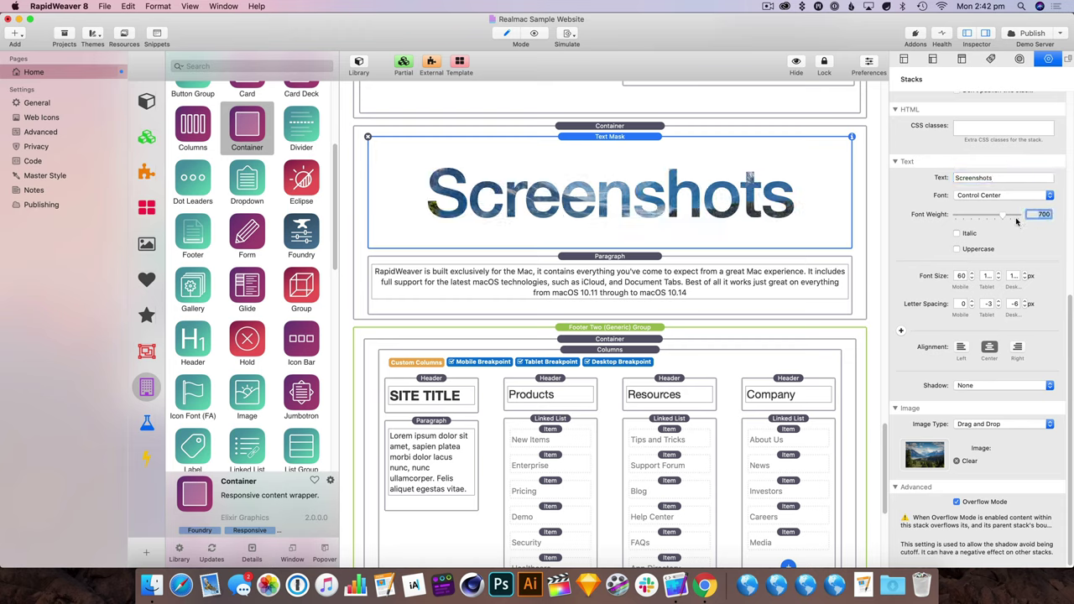
Step: Examine the Text Mask's font size and letter spacing settings, preview the Screenshots section, and return to editing
key("Tab")
key("Tab")
key("Tab")
key("Tab")
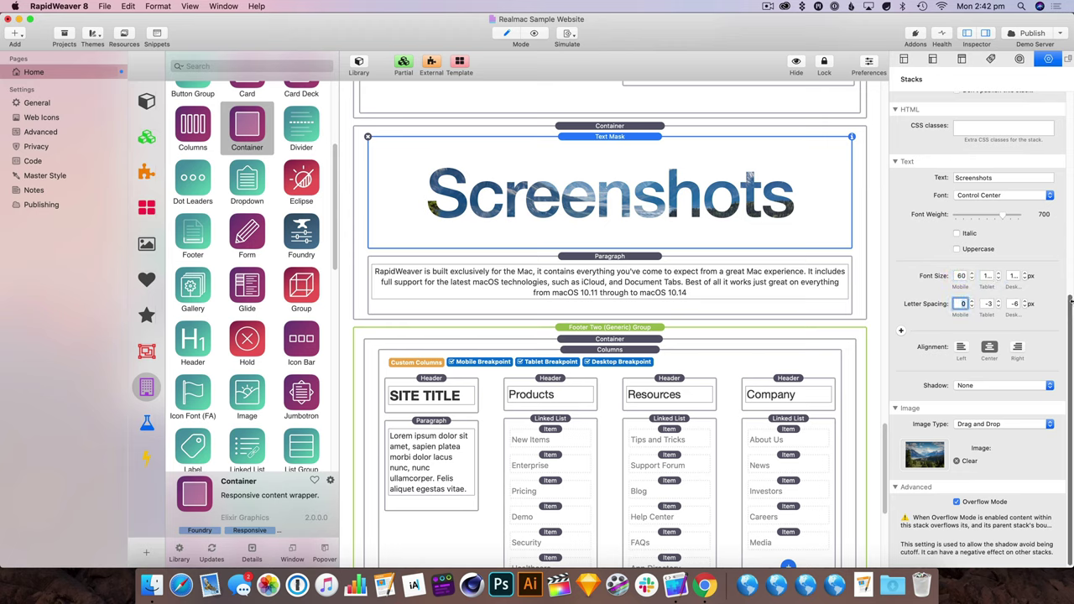
key("shift+Tab")
key("shift+Tab")
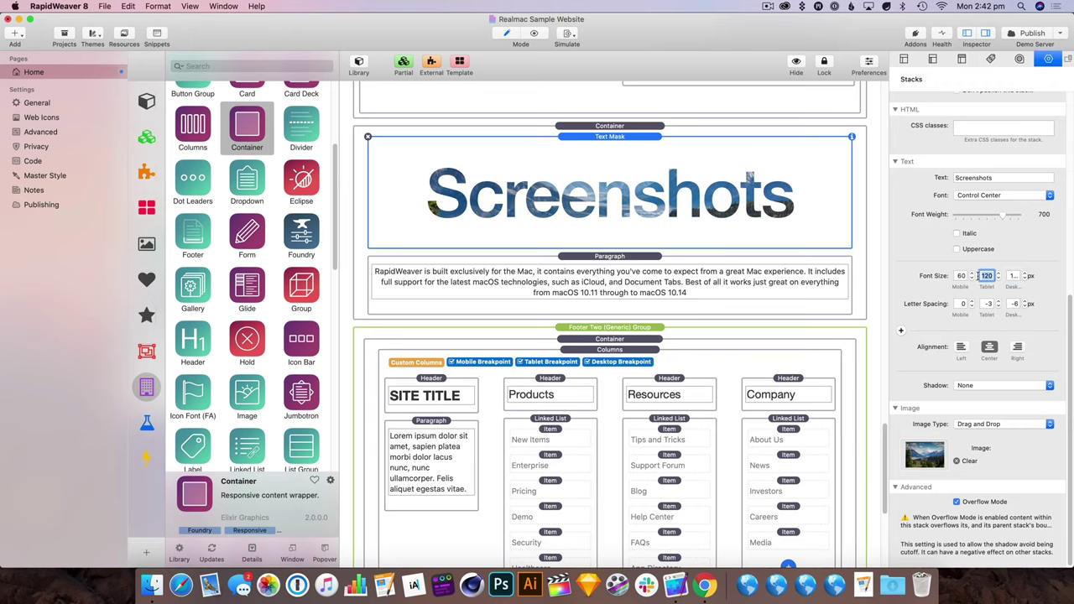
left_click(962, 276)
left_click(533, 33)
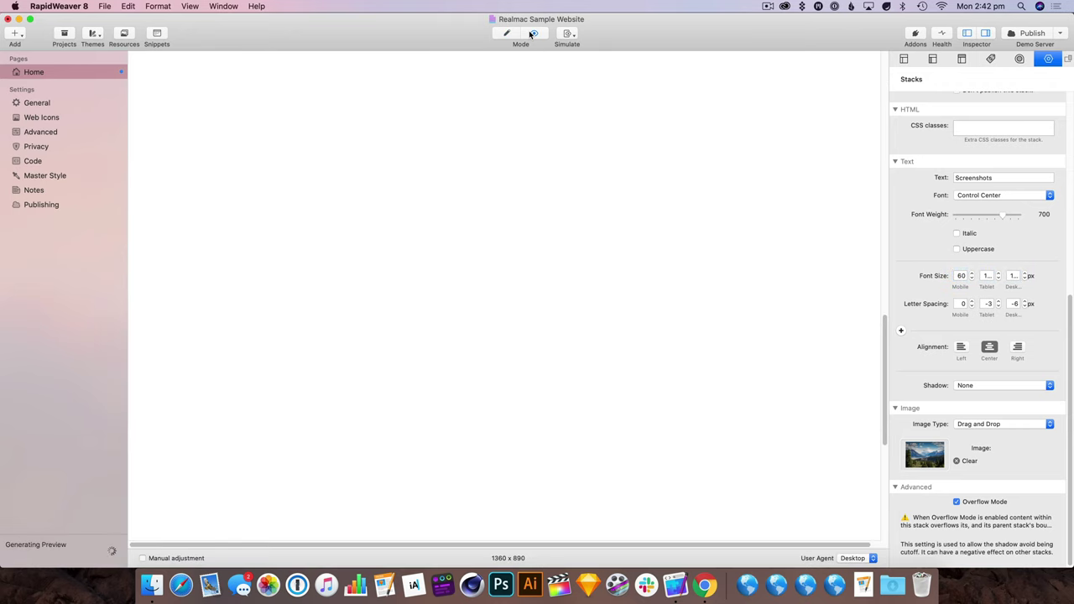
scroll(555, 216, "down", 6)
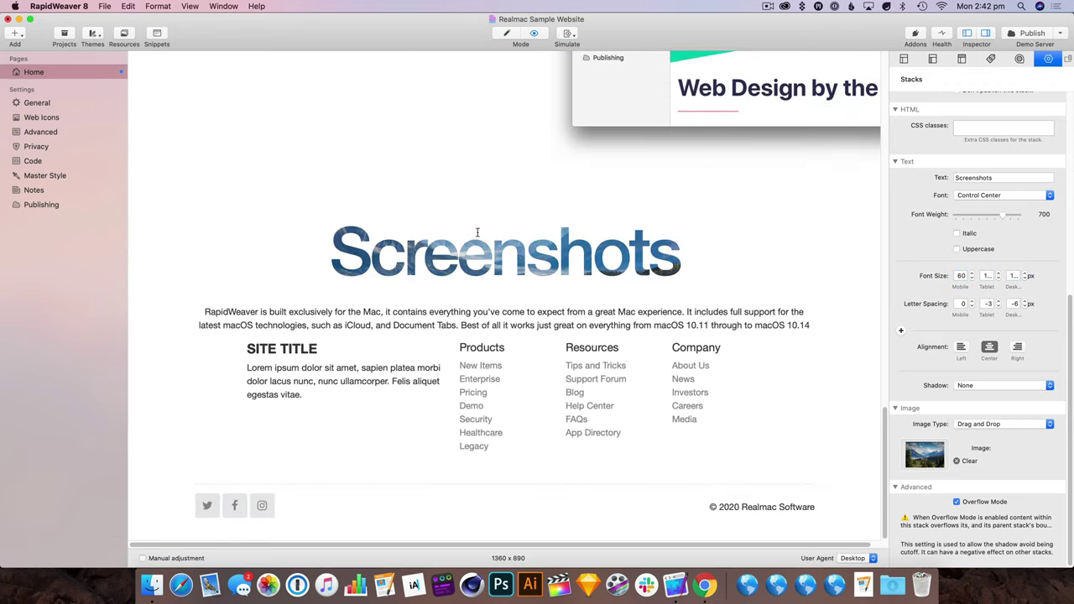
left_click(508, 35)
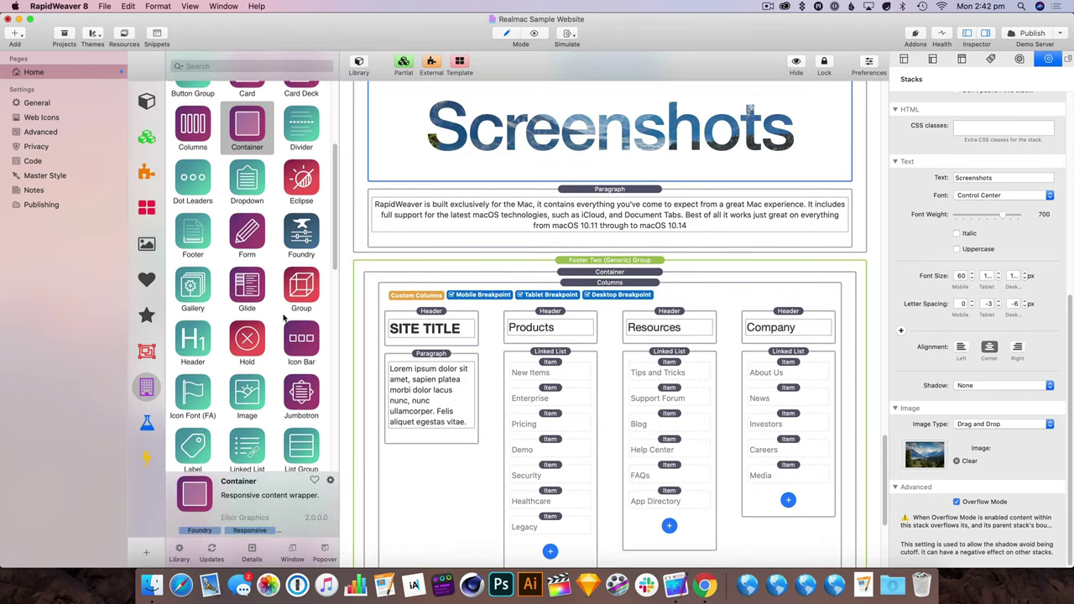
Step: Find the Gallery stack in the Foundry library with the search "gal" and add it below the description Paragraph inside the Container
scroll(285, 323, "down", 1)
scroll(285, 327, "down", 5)
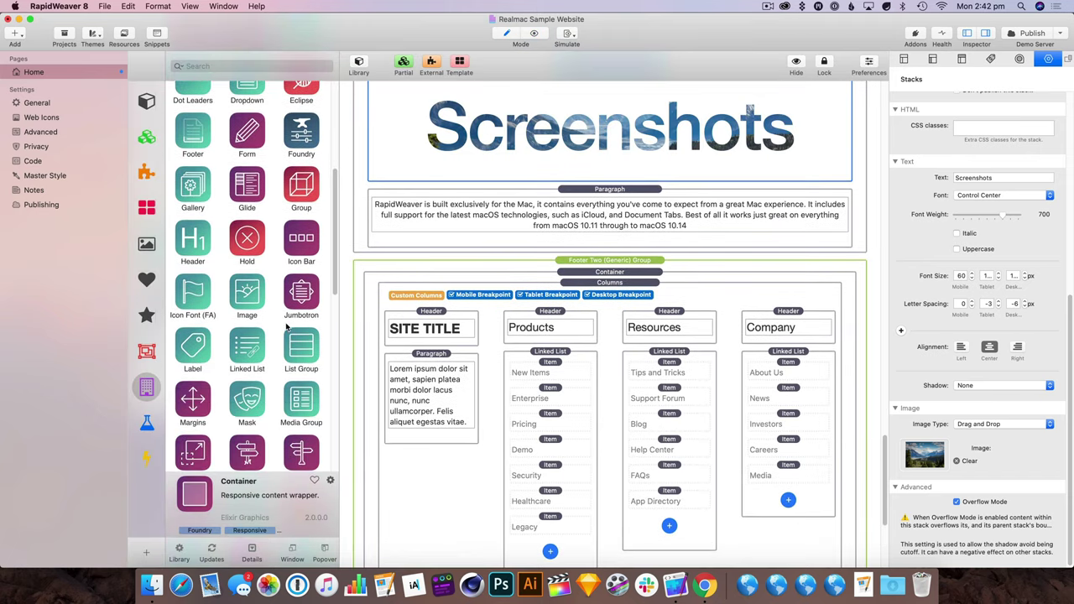
scroll(251, 342, "down", 1)
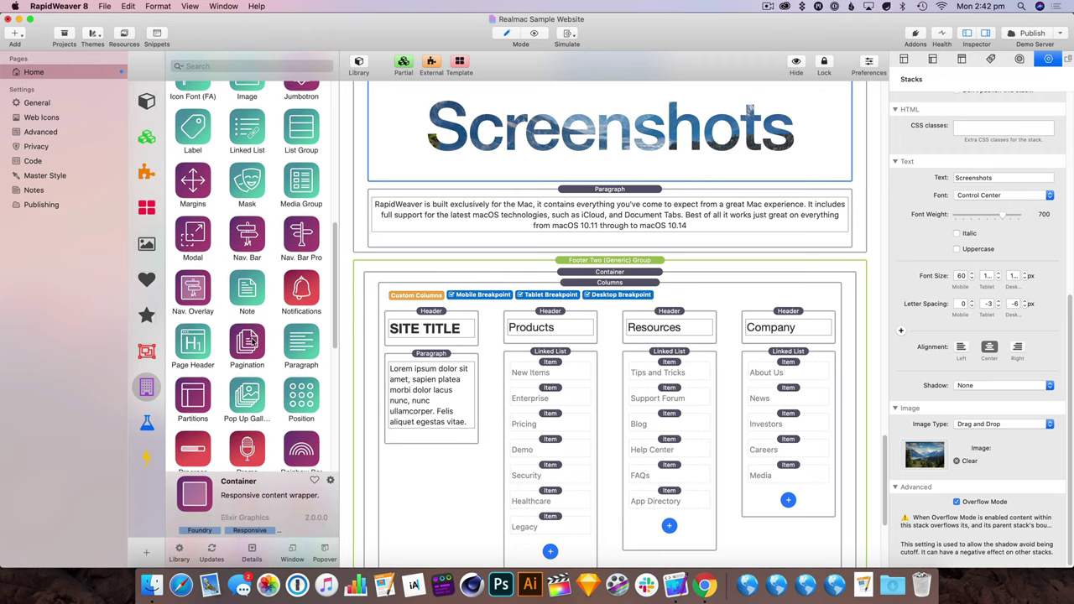
scroll(252, 370, "down", 2)
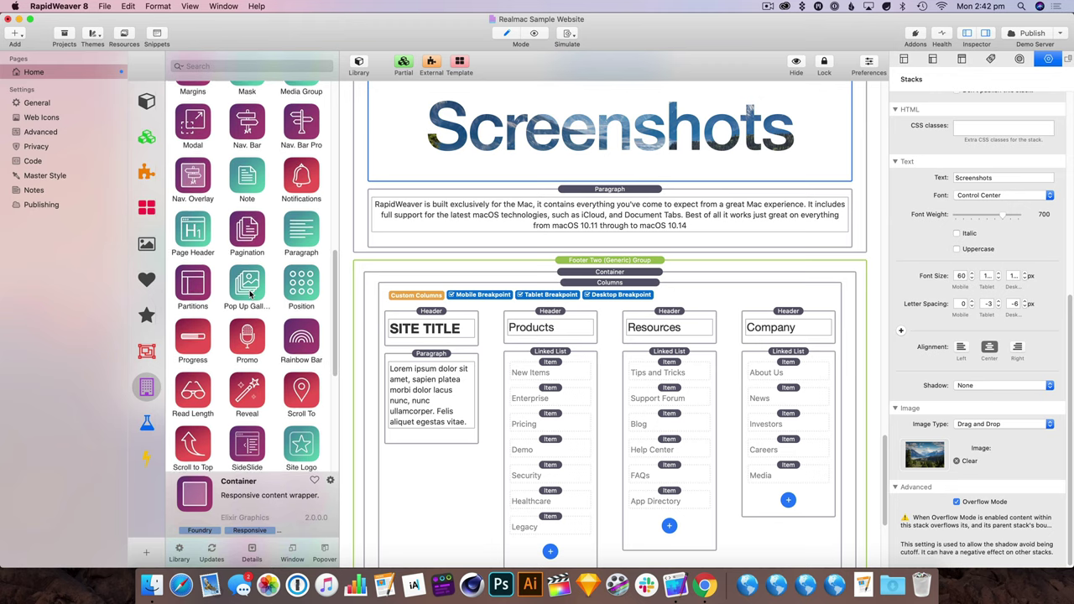
scroll(251, 294, "down", 4)
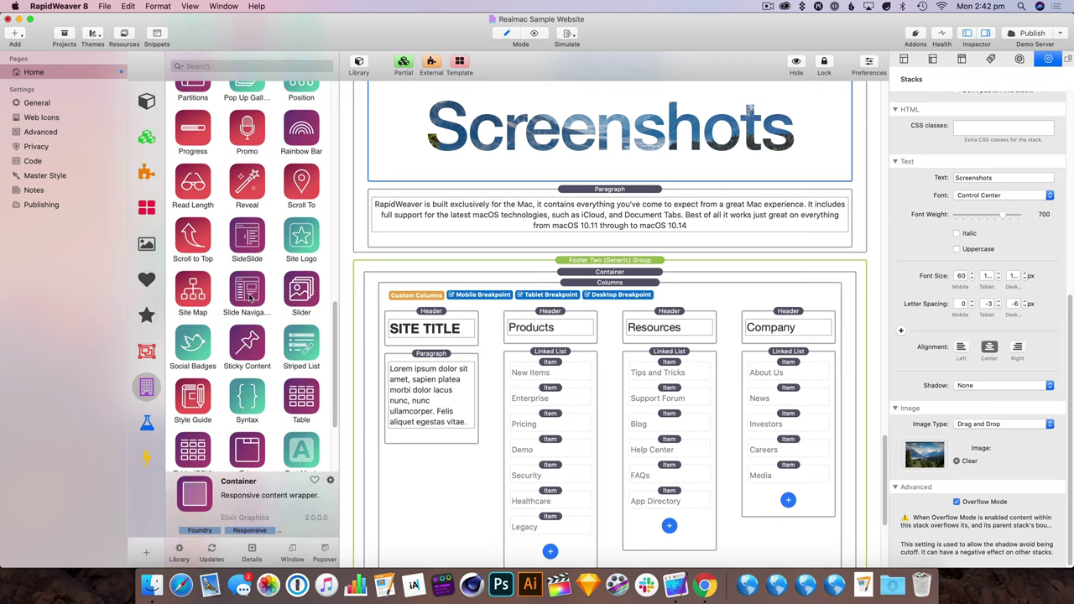
scroll(250, 296, "down", 3)
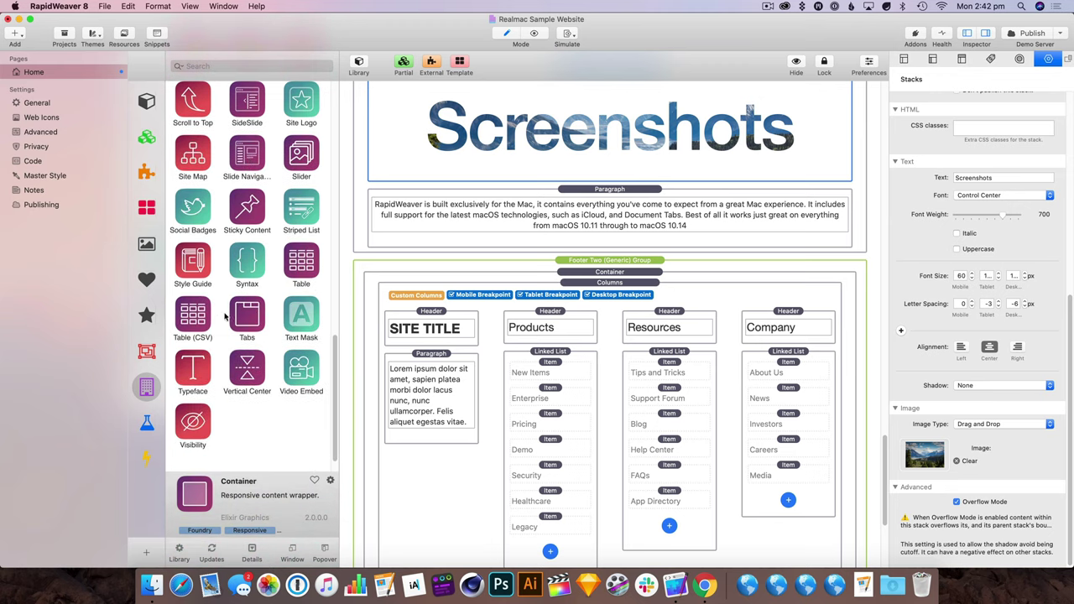
scroll(257, 319, "up", 5)
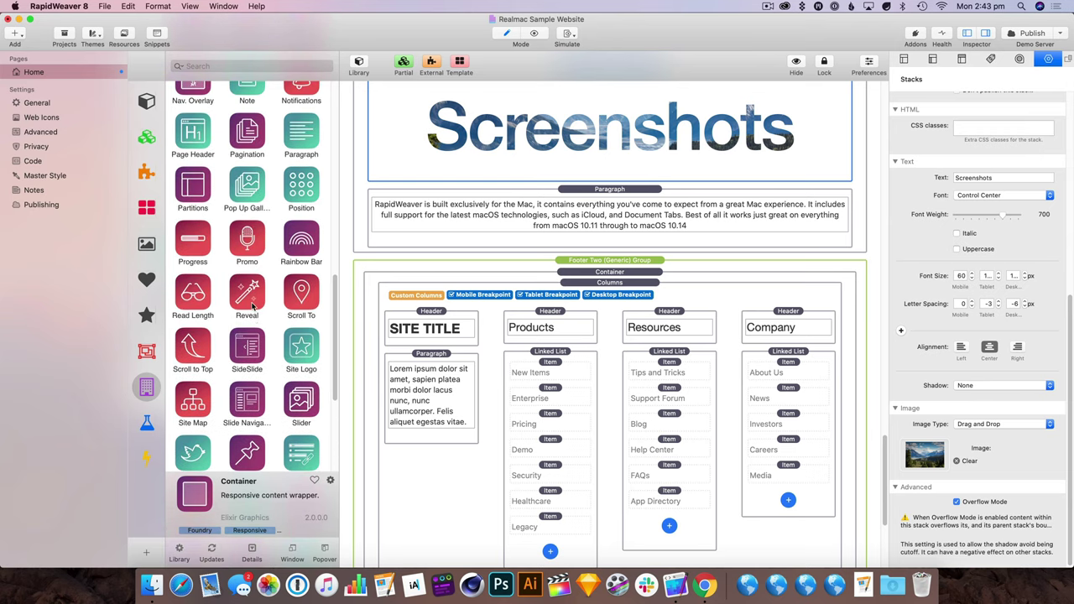
left_click(238, 64)
type("f")
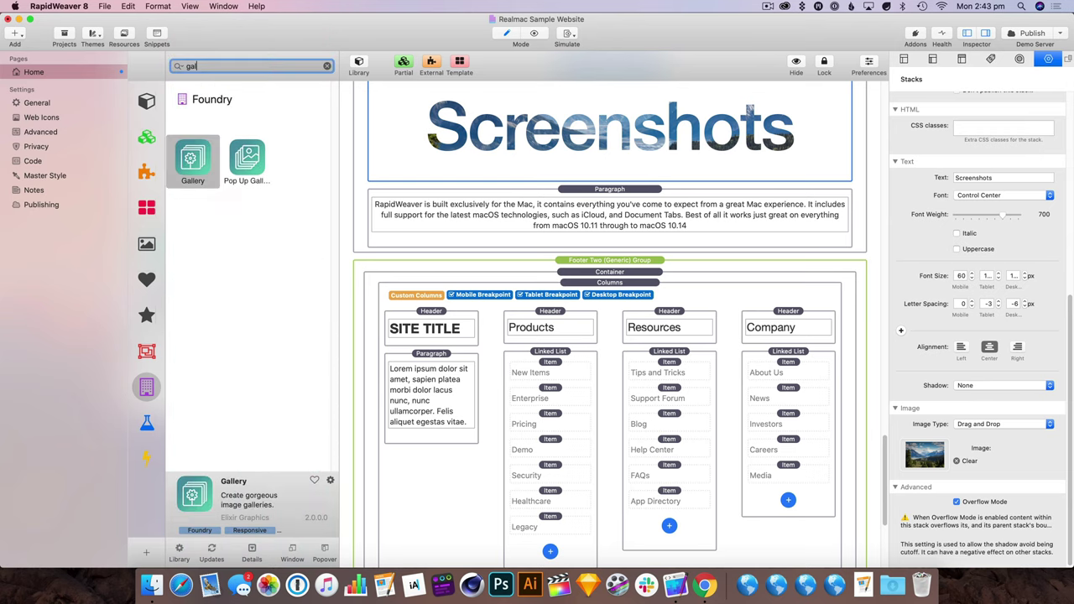
left_click_drag(192, 159, 593, 247)
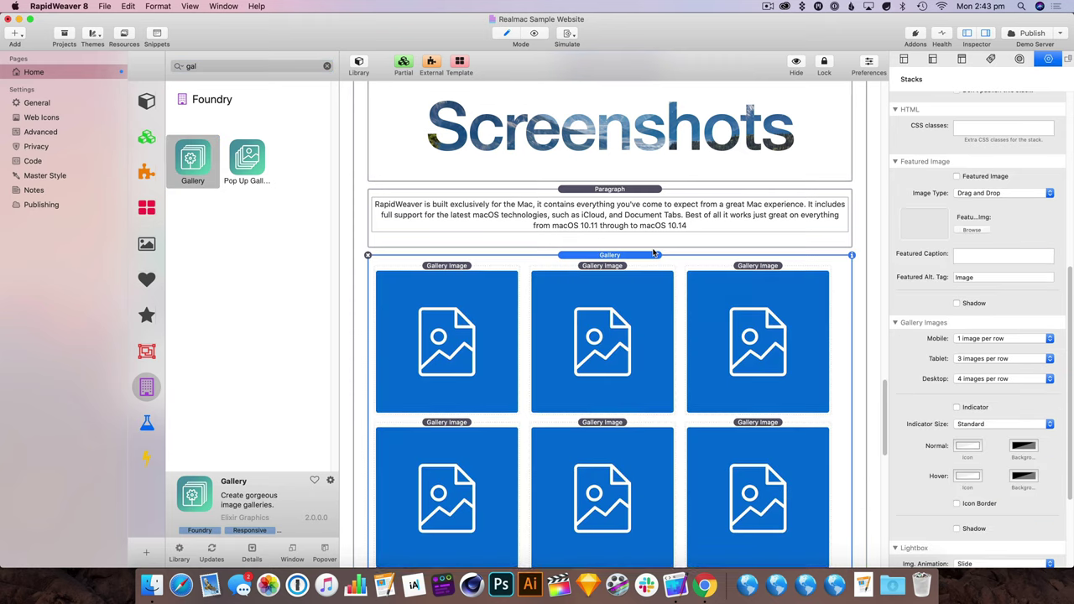
Step: Assign Screenshot 1.jpg to the first Gallery Image and Screenshot 2.jpg to the second
left_click(482, 317)
left_click(974, 202)
left_click(472, 188)
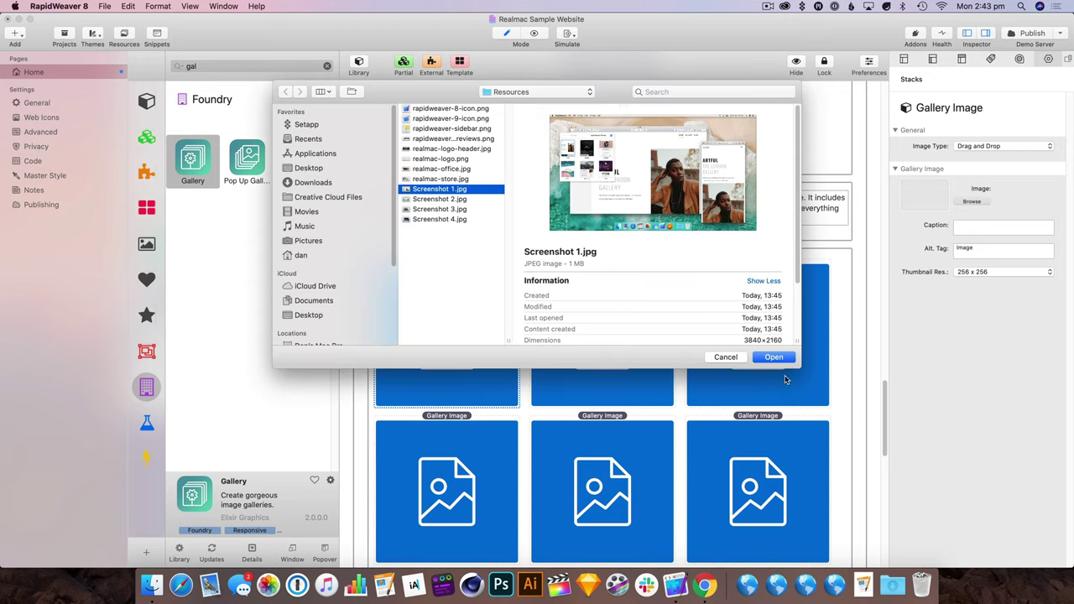
left_click(773, 358)
left_click(617, 330)
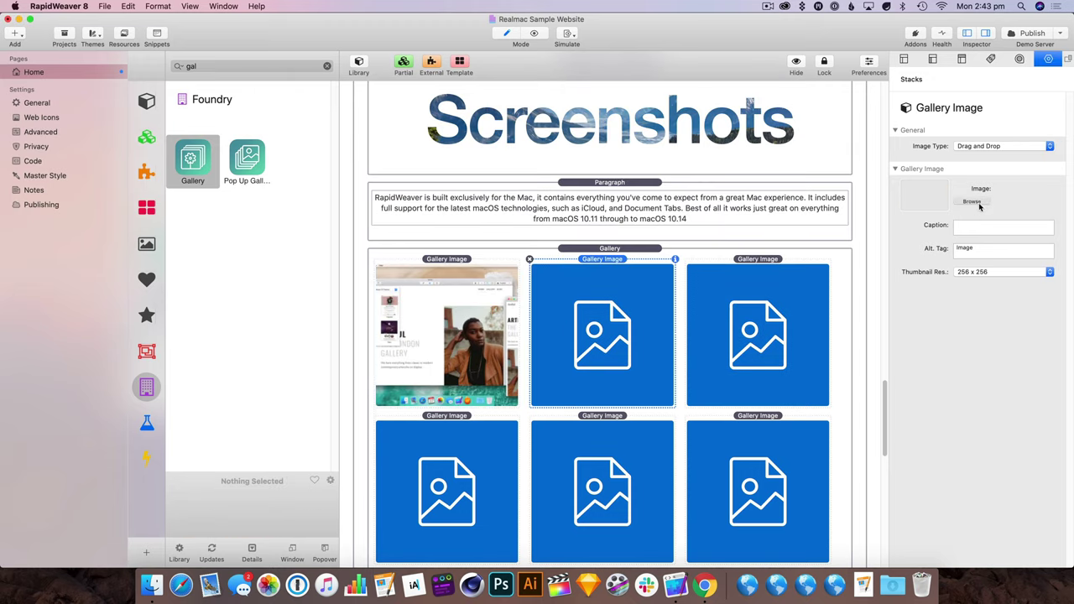
left_click(972, 202)
left_click(445, 199)
left_click(774, 358)
Step: Assign Screenshot 3.jpg to the third Gallery Image and Screenshot 4.jpg to the fourth
left_click(778, 350)
left_click(972, 201)
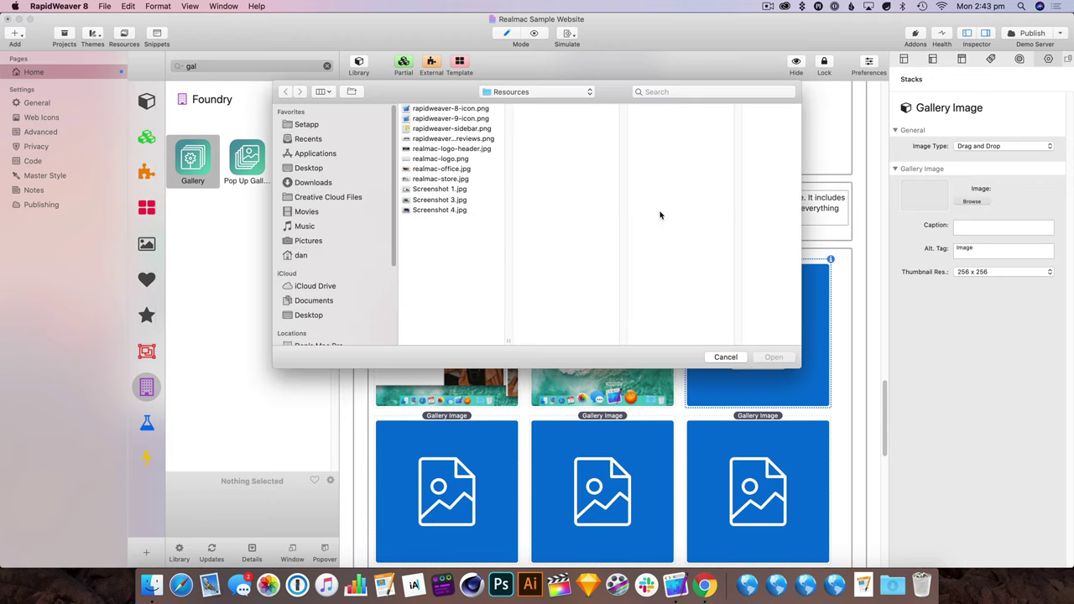
left_click(440, 209)
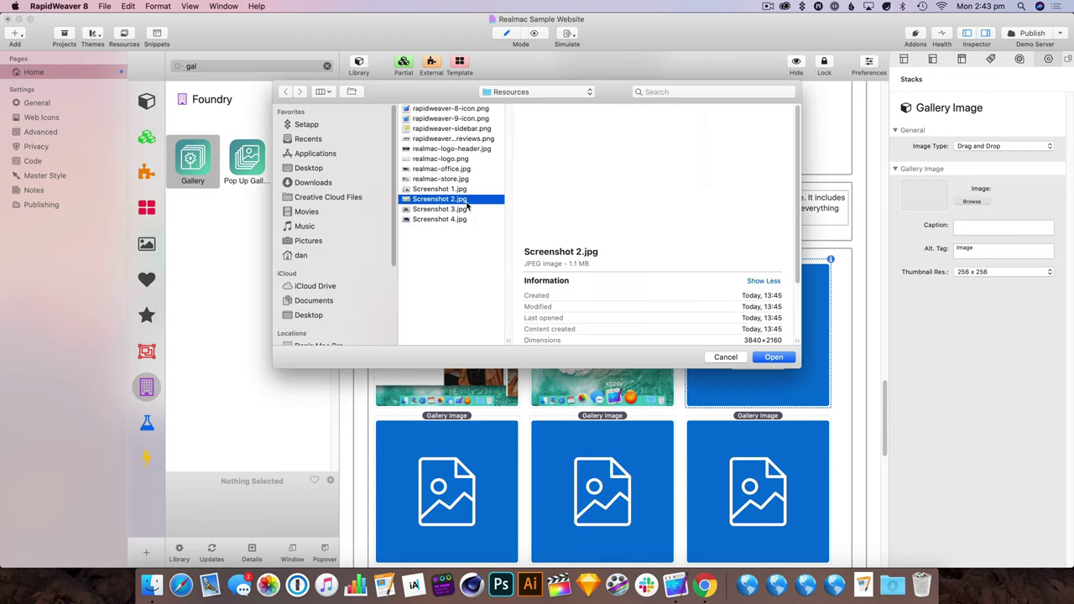
left_click(774, 357)
left_click(972, 202)
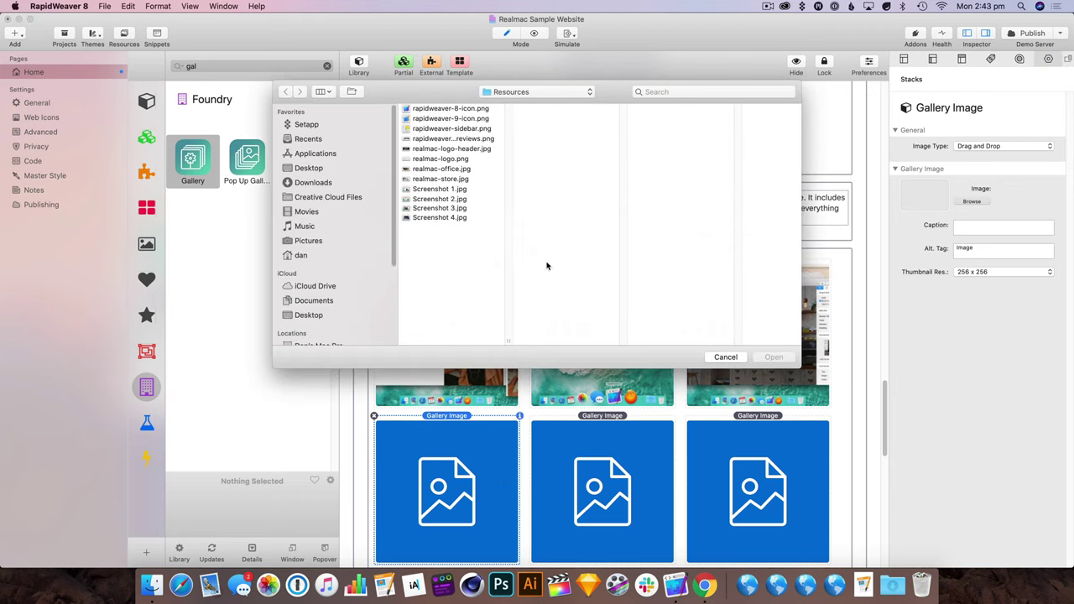
double_click(461, 220)
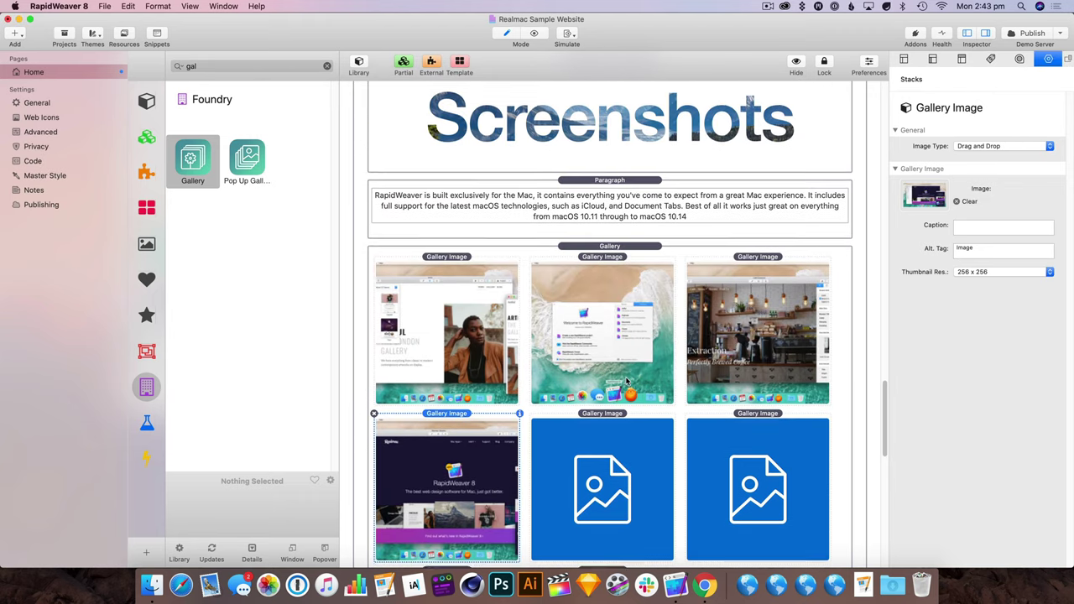
Step: Delete the remaining empty Gallery Image placeholders from the Gallery
left_click(526, 411)
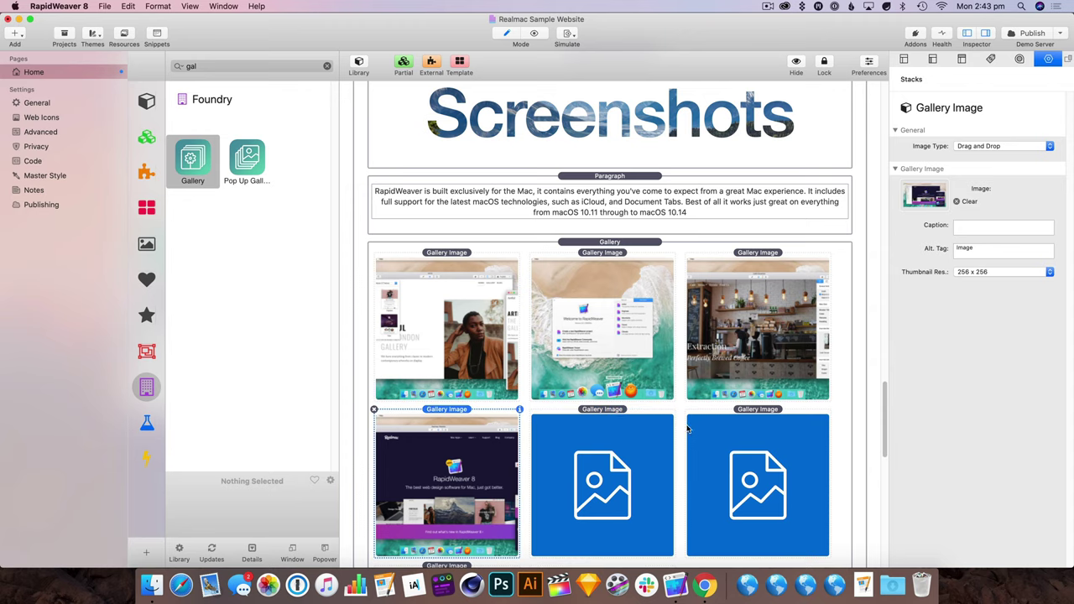
left_click(537, 415)
scroll(587, 353, "down", 4)
left_click(709, 277)
left_click(687, 261)
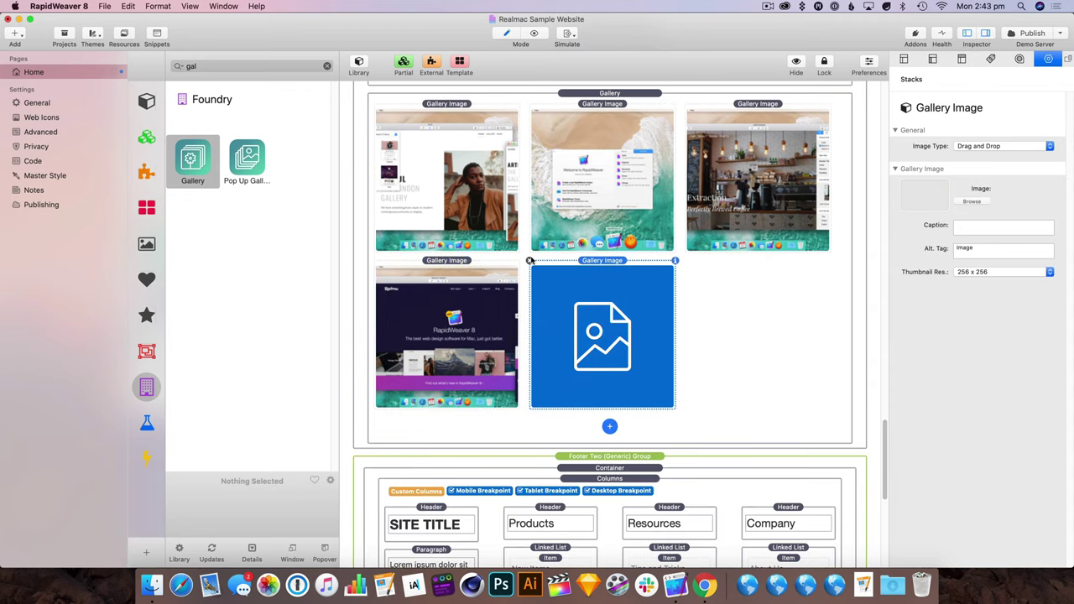
left_click(536, 263)
Step: Preview the Screenshots section and enlarge the first gallery image in the lightbox
left_click(532, 33)
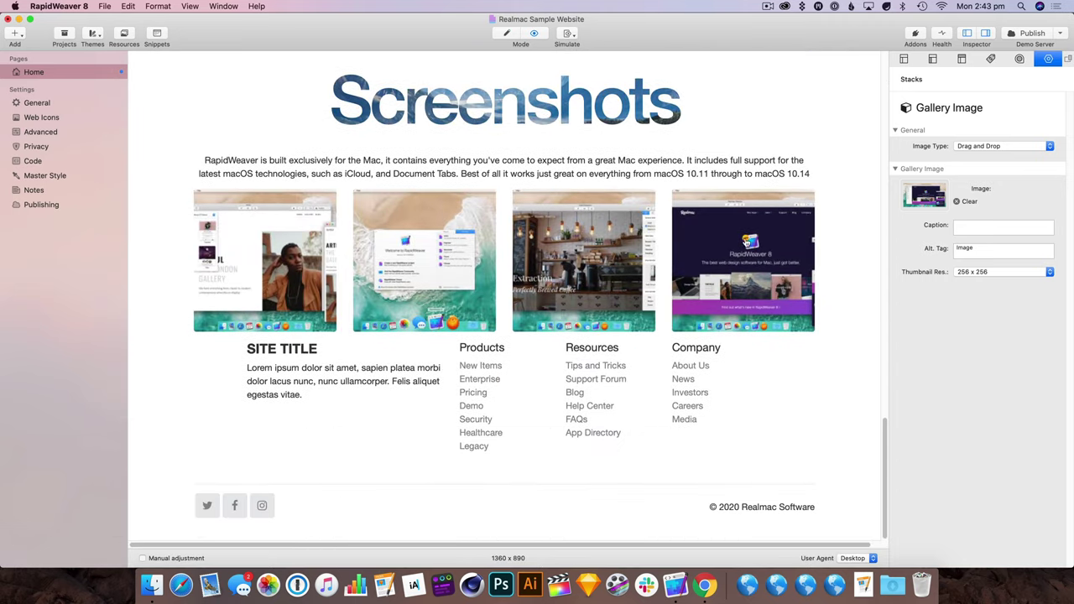
left_click(296, 262)
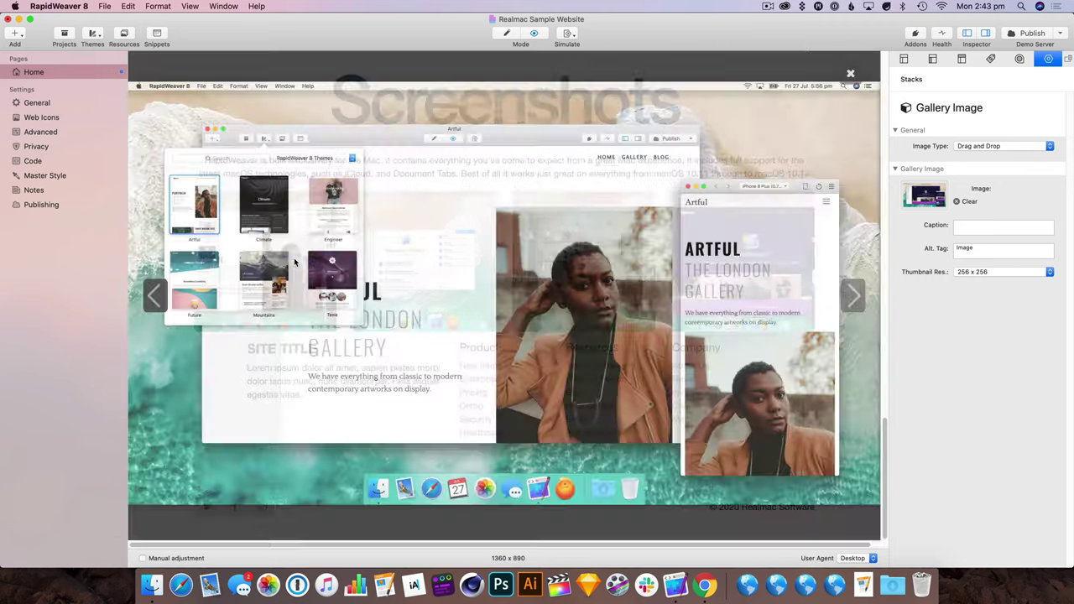
Step: Close the enlarged first image, and view the second gallery image in the lightbox before returning to the page preview
left_click(853, 75)
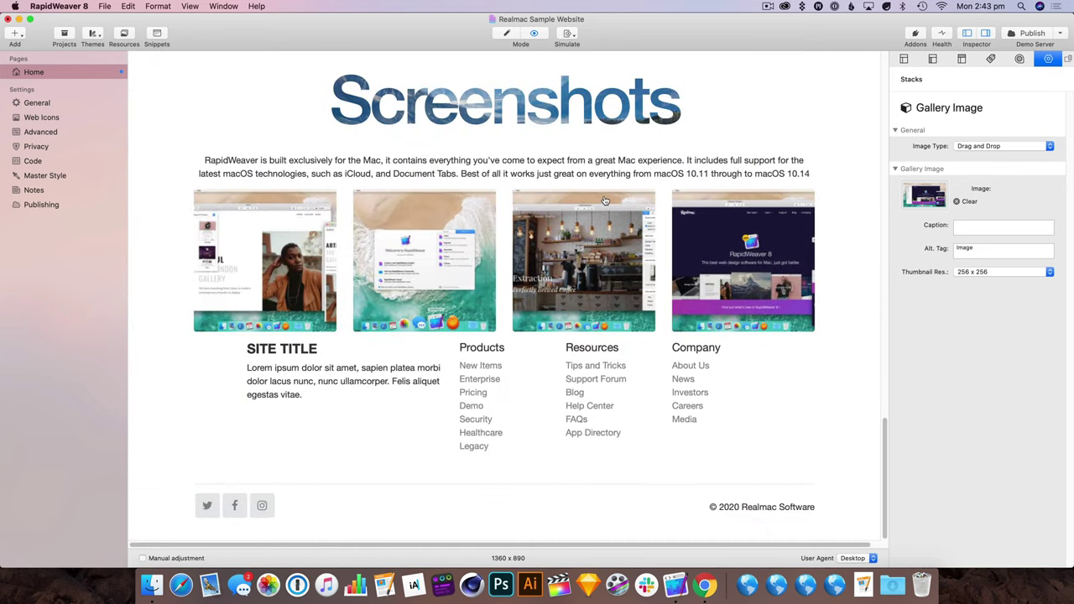
left_click(393, 288)
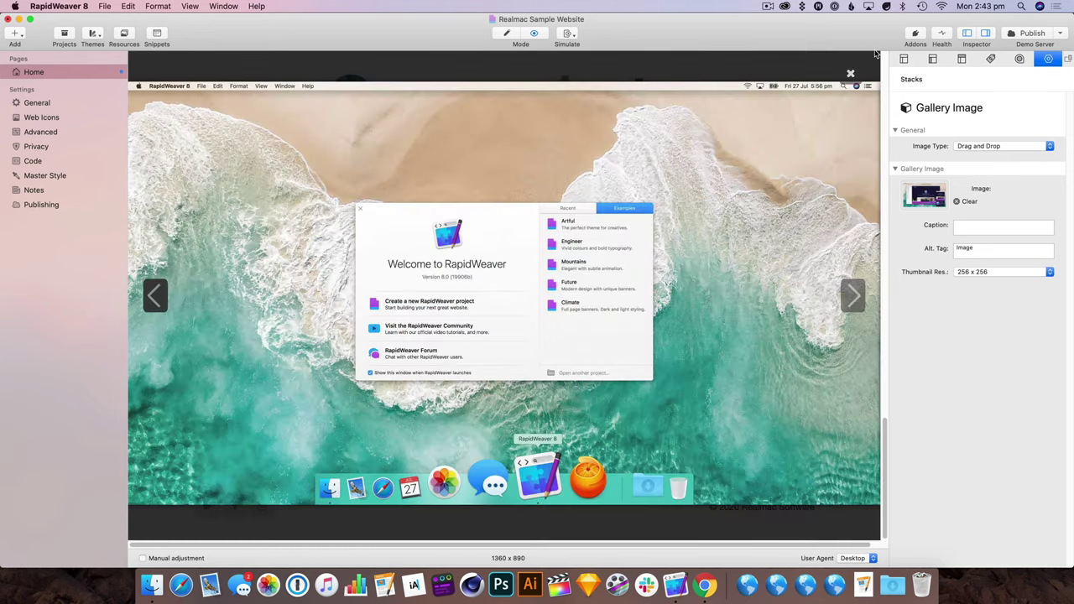
left_click(850, 74)
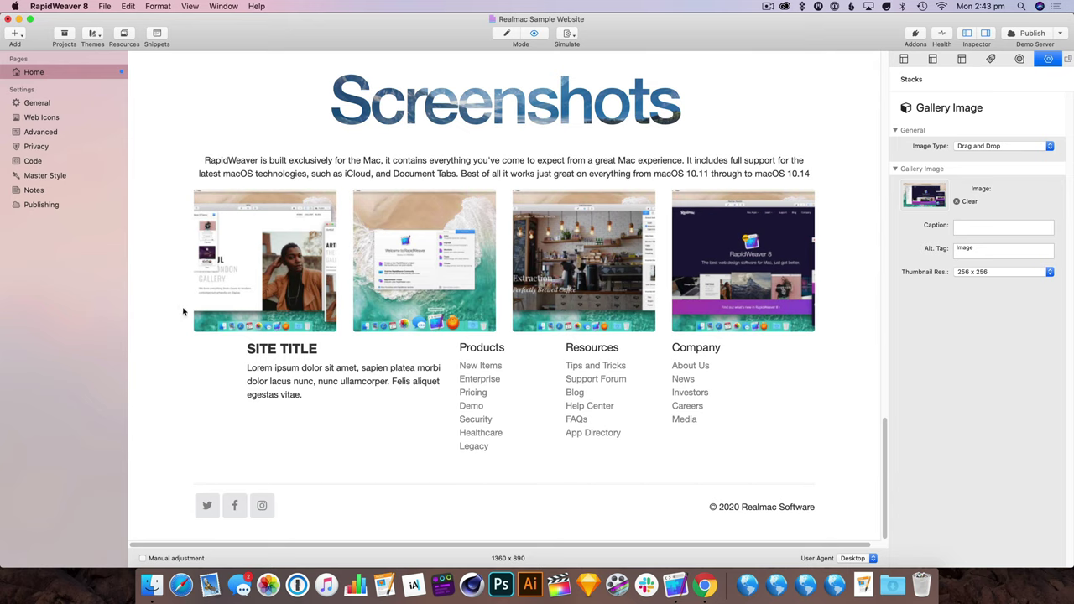
Step: Return to editing the page and check the thumbnail resolution options of the first Gallery Image
left_click(505, 33)
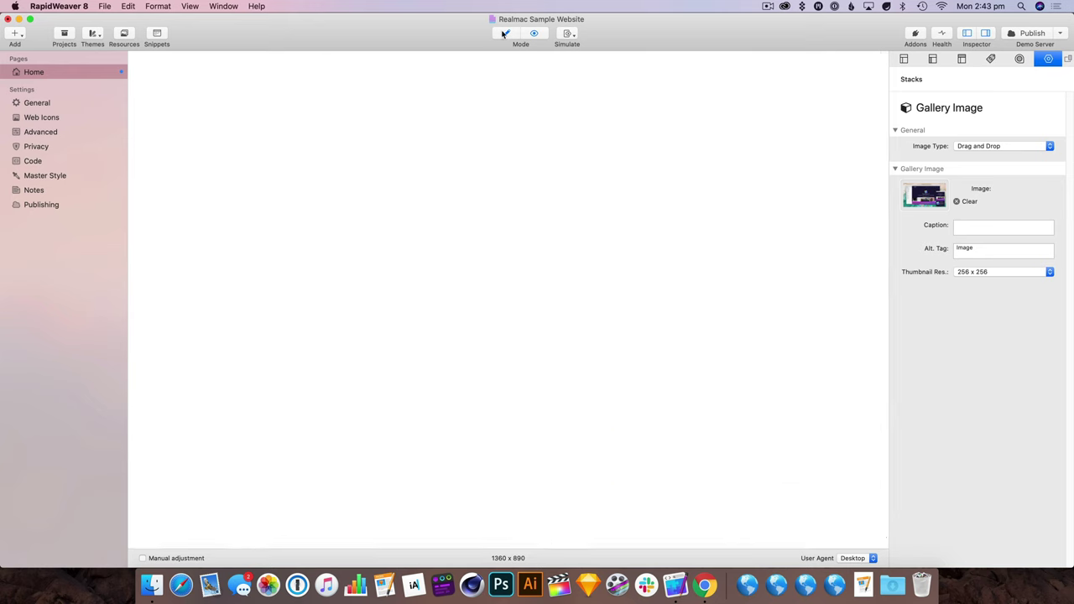
left_click(972, 272)
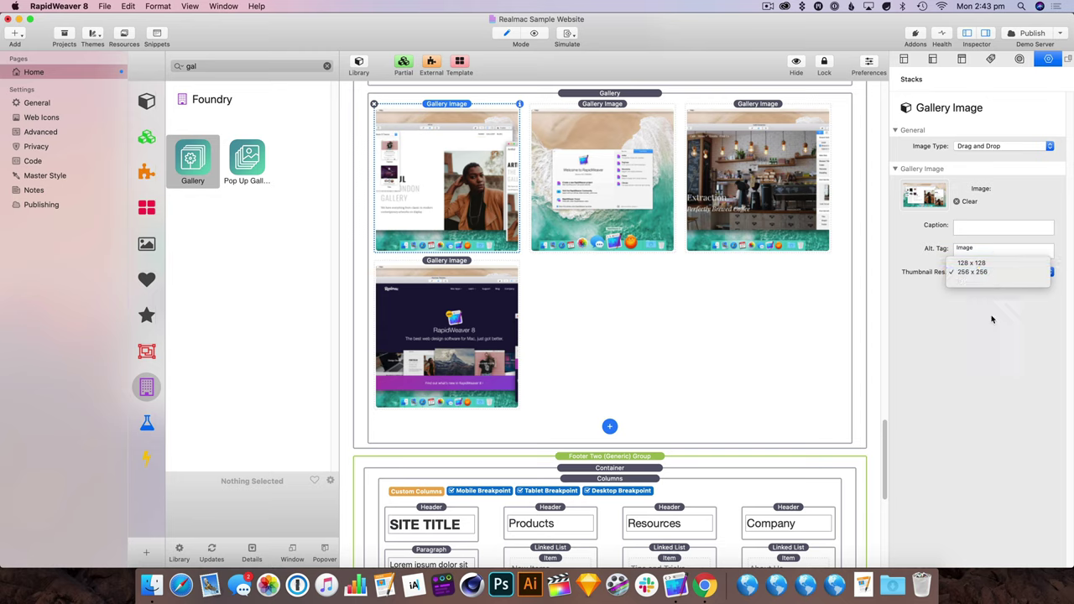
key("Escape")
Step: Set the Gallery to show 2 images per row on tablet and 2 images per row on mobile
left_click(611, 93)
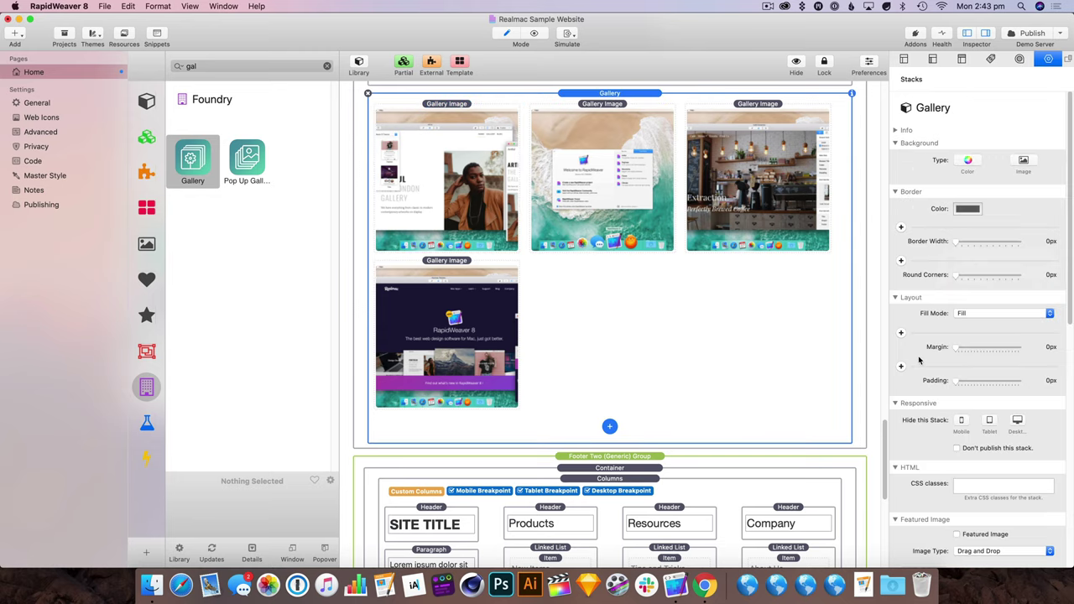
scroll(935, 375, "down", 10)
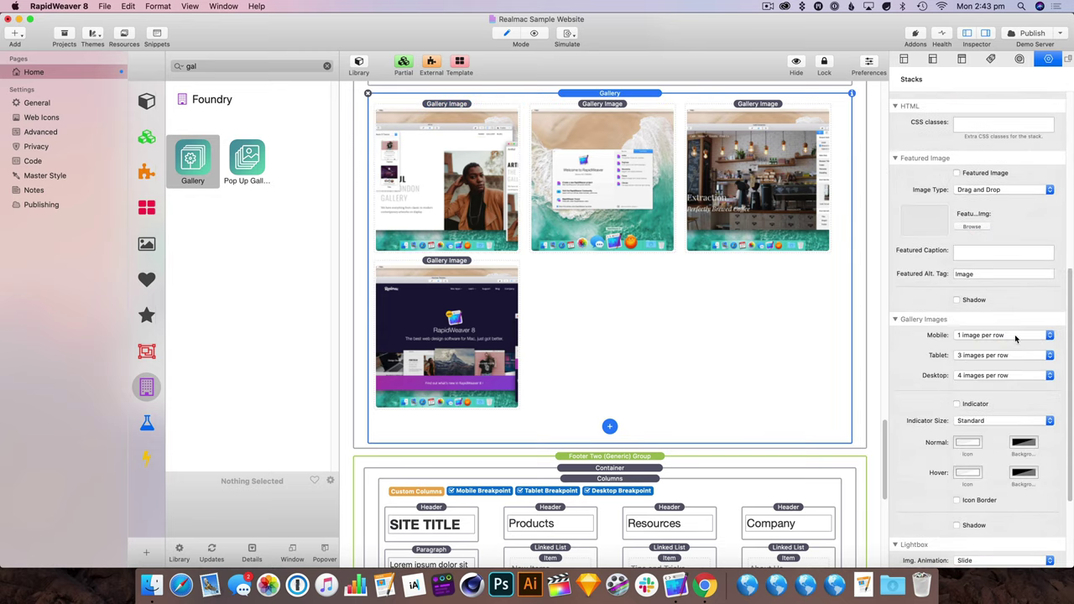
left_click(1003, 189)
key("Escape")
scroll(972, 309, "down", 2)
left_click(1012, 270)
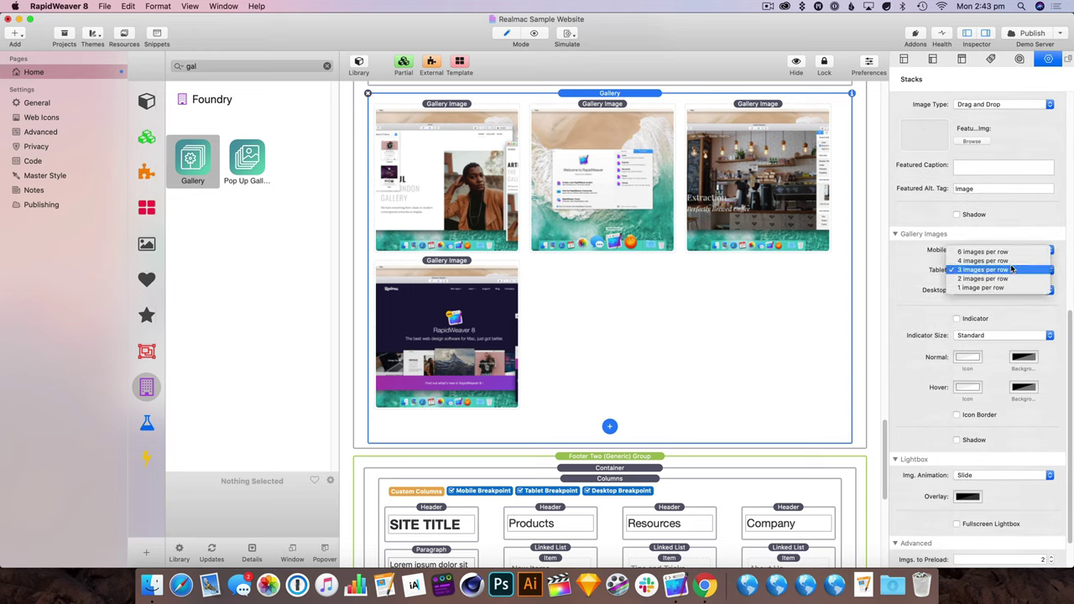
left_click(1003, 278)
left_click(1004, 249)
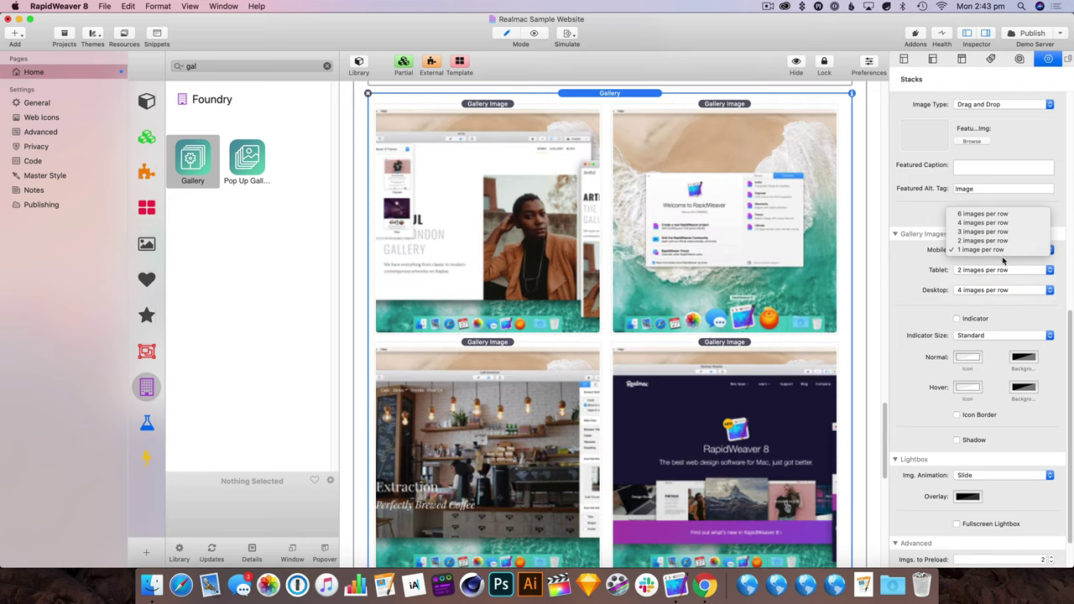
left_click(1003, 243)
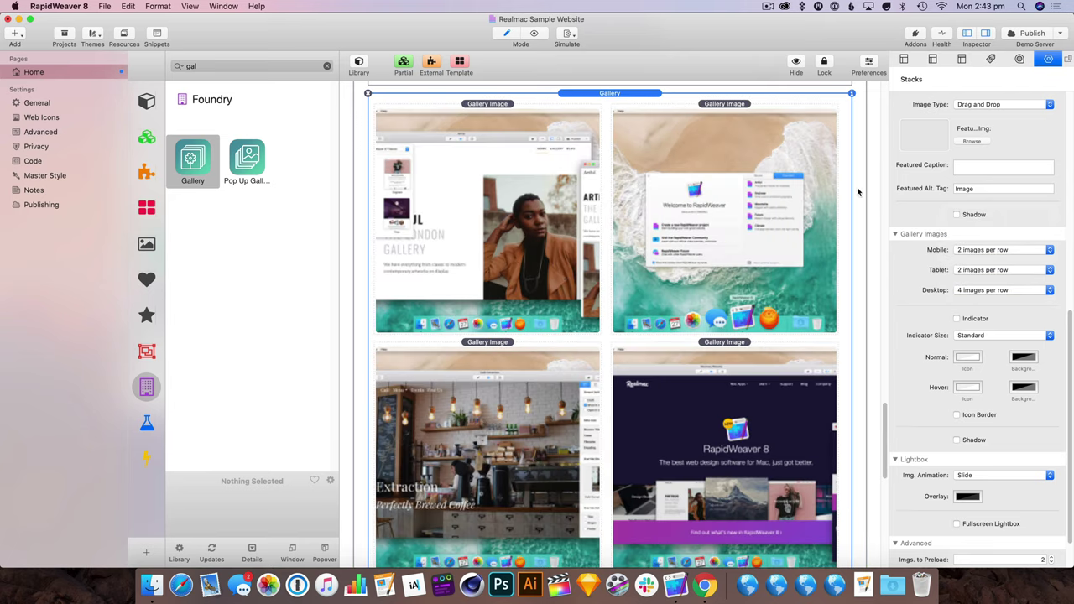
left_click(534, 32)
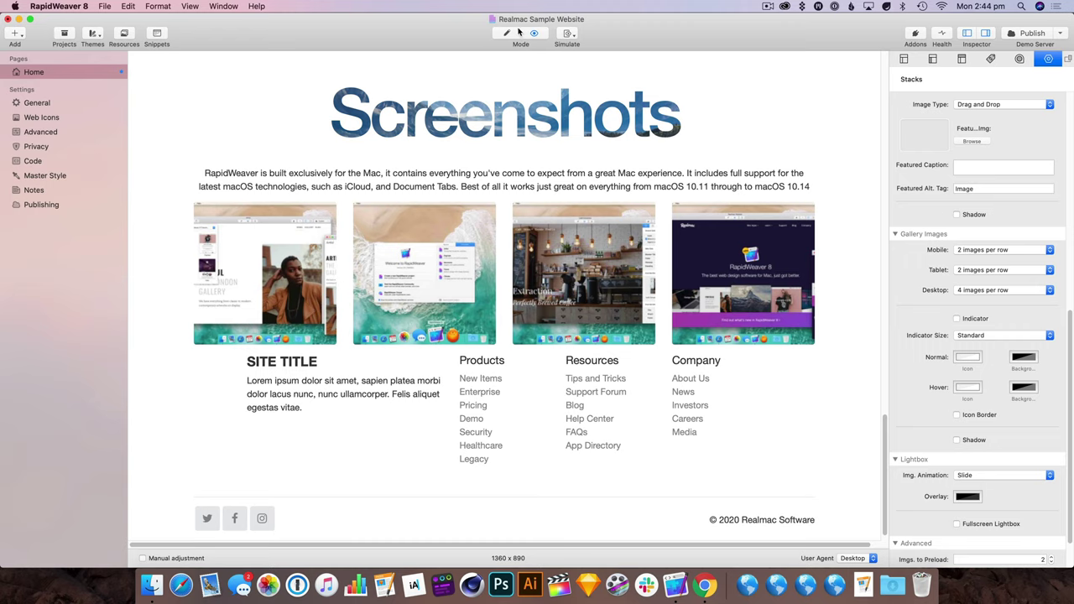
left_click(1003, 290)
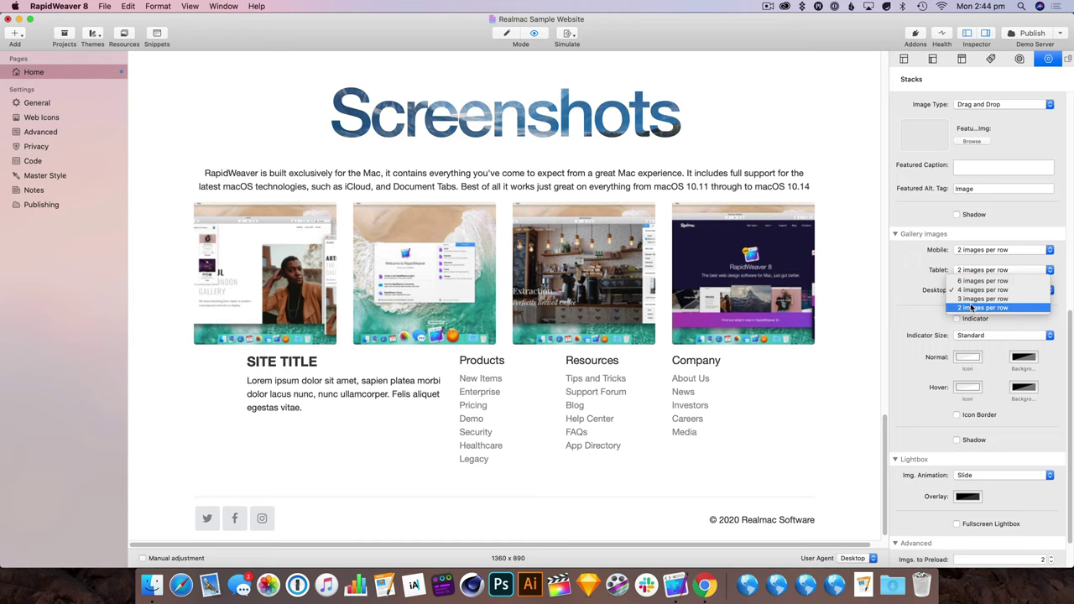
left_click(999, 307)
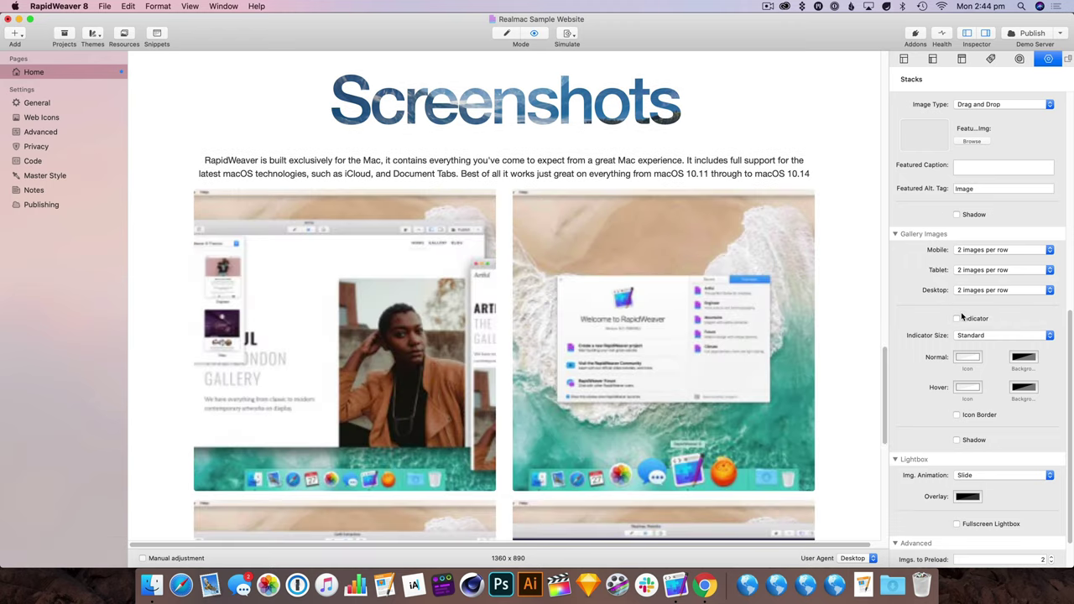
Step: Set the Gallery to 4 images per row on desktop, tablet and mobile
left_click(969, 293)
left_click(983, 272)
left_click(984, 251)
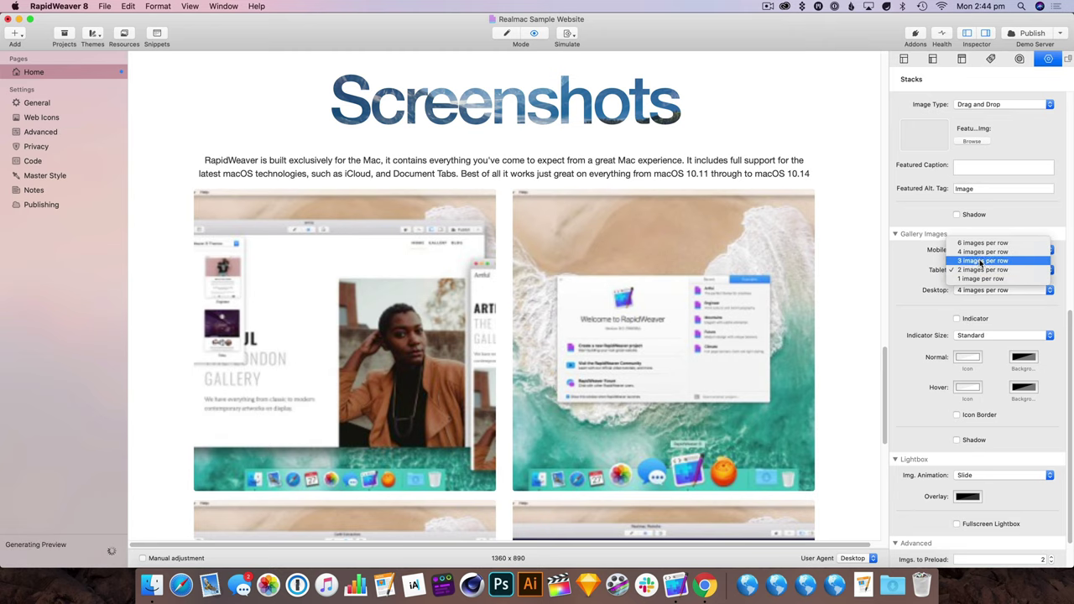
left_click(983, 269)
left_click(978, 270)
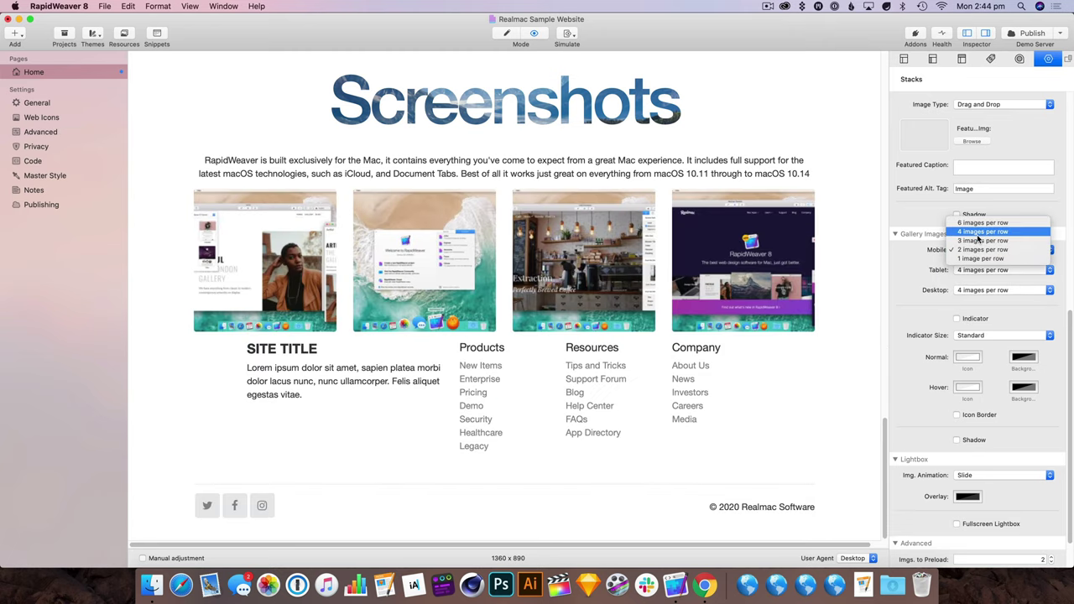
left_click(966, 274)
Step: Enlarge the second gallery image in the previewed lightbox and close it
scroll(942, 345, "down", 2)
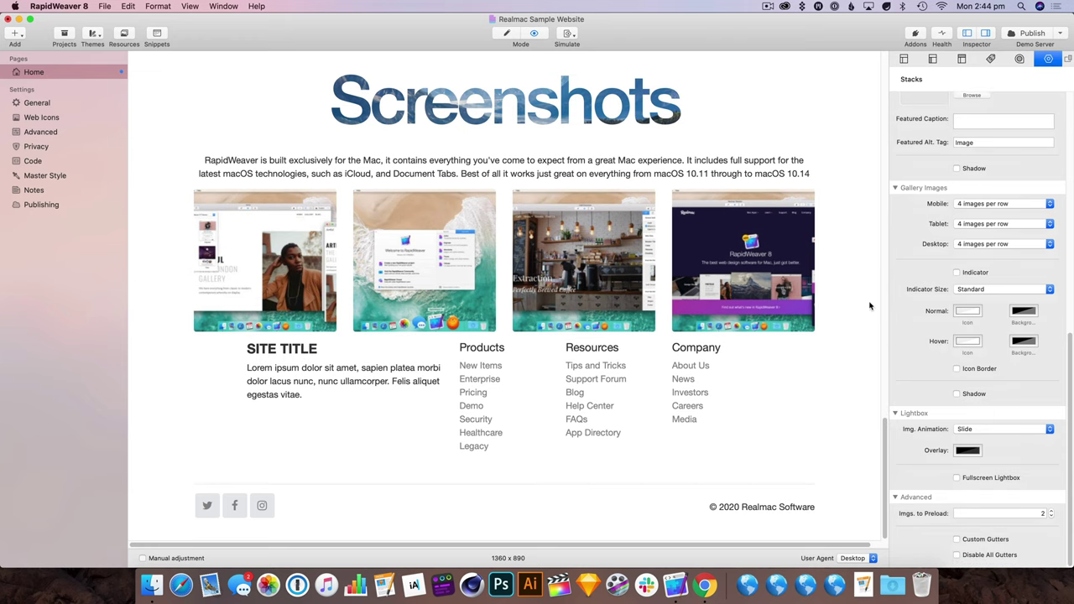
left_click(411, 248)
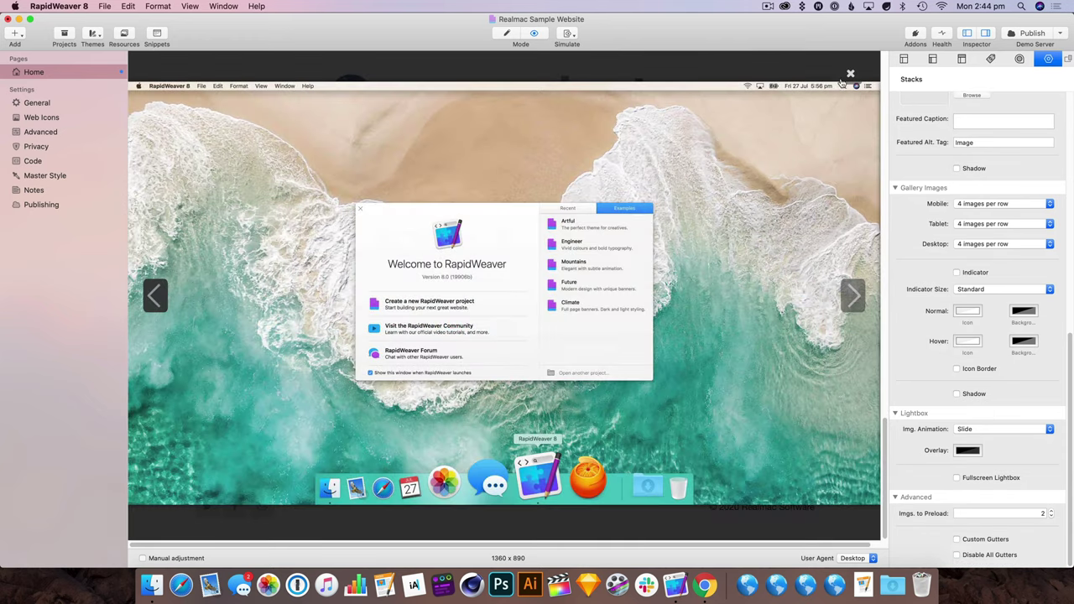
left_click(850, 74)
Step: Switch to Chrome and examine how the Realmac page's screenshot thumbnails enlarge, widening the browser window, before returning to RapidWeaver
left_click(705, 585)
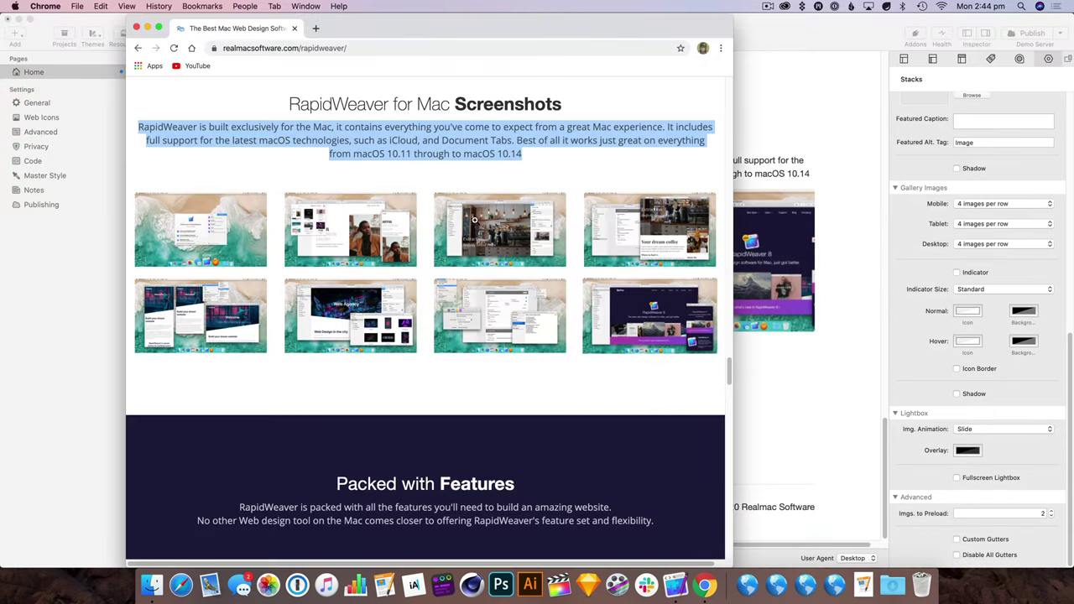
left_click(471, 169)
left_click_drag(730, 567, 871, 565)
left_click(297, 251)
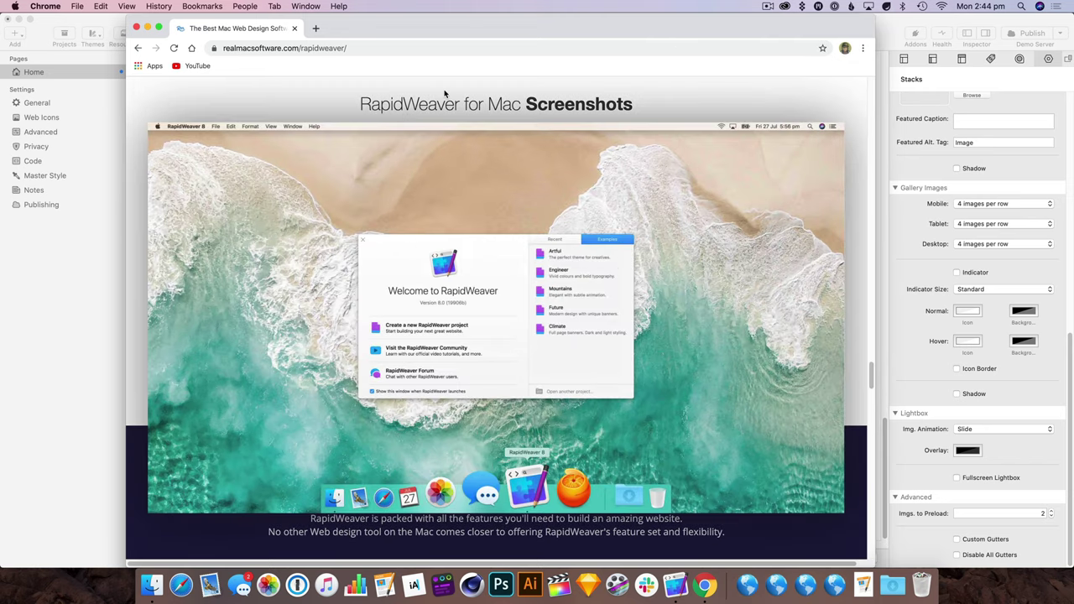
left_click(470, 174)
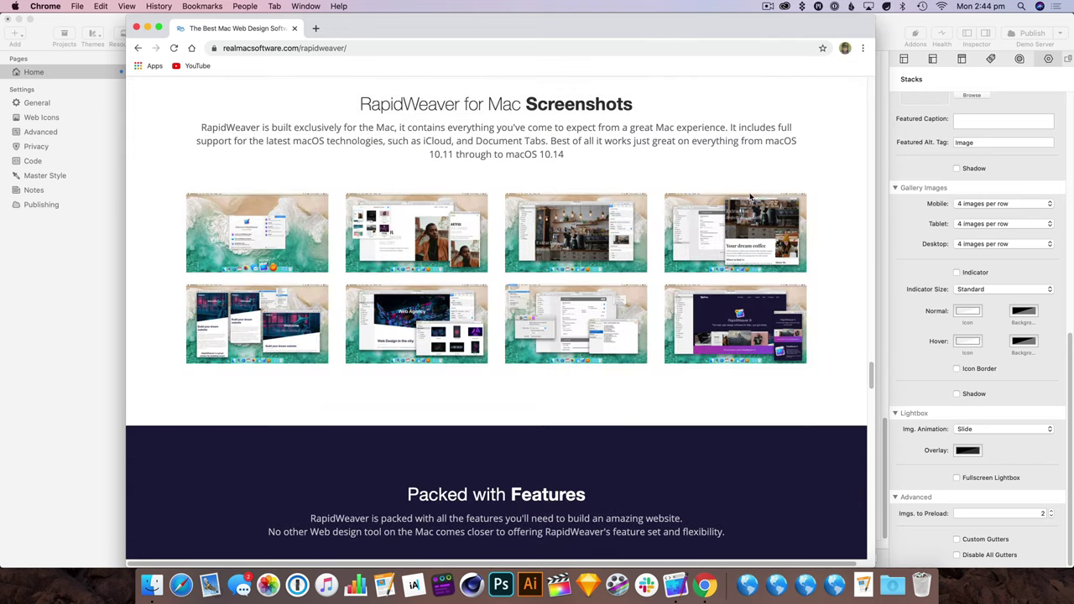
scroll(748, 206, "up", 6)
scroll(579, 319, "down", 5)
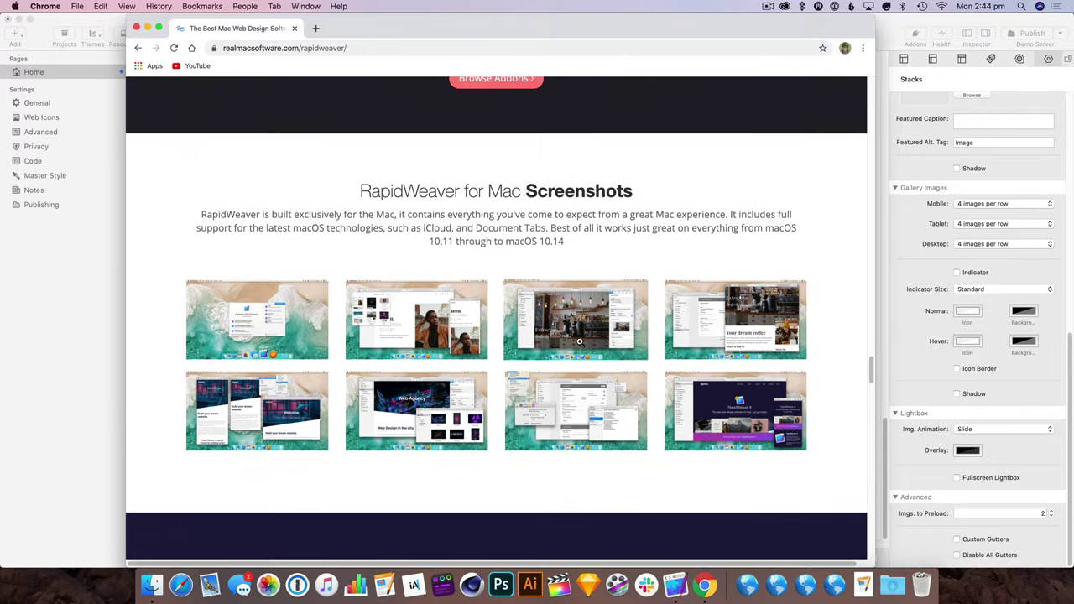
left_click(884, 25)
Step: In edit mode, add a Grid stack from the Potion Pack between the Screenshots paragraph and the Gallery
left_click(507, 34)
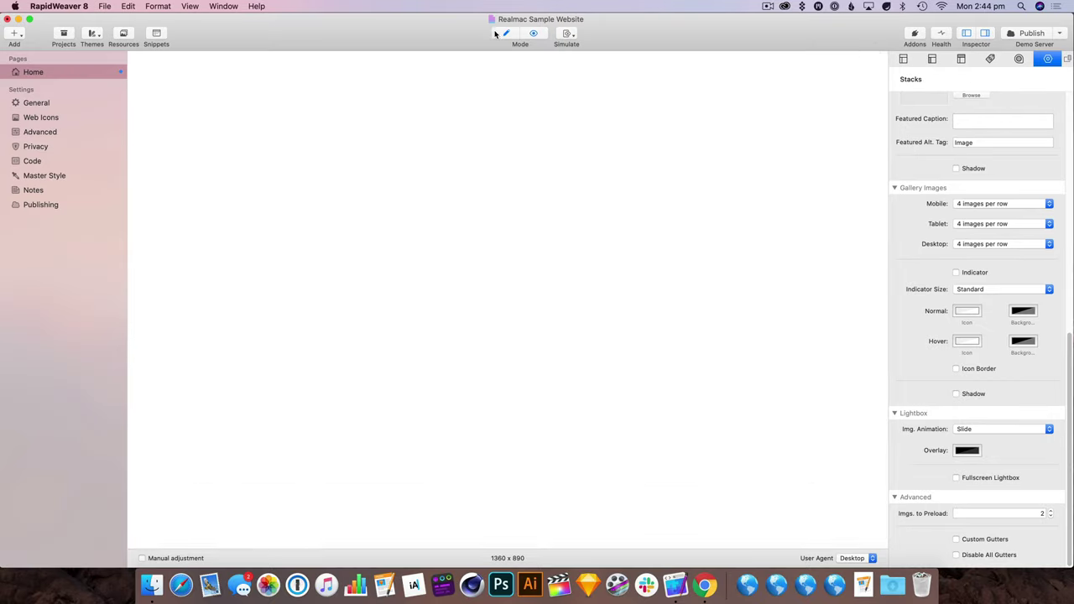
left_click(326, 65)
left_click(147, 424)
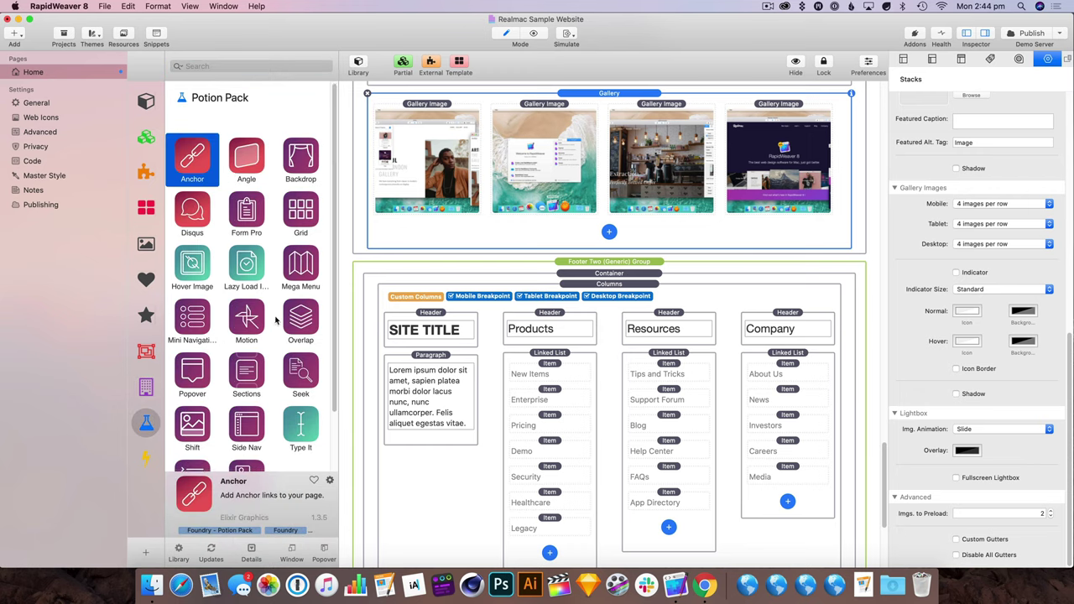
scroll(317, 309, "down", 1)
scroll(611, 251, "up", 5)
scroll(317, 308, "up", 1)
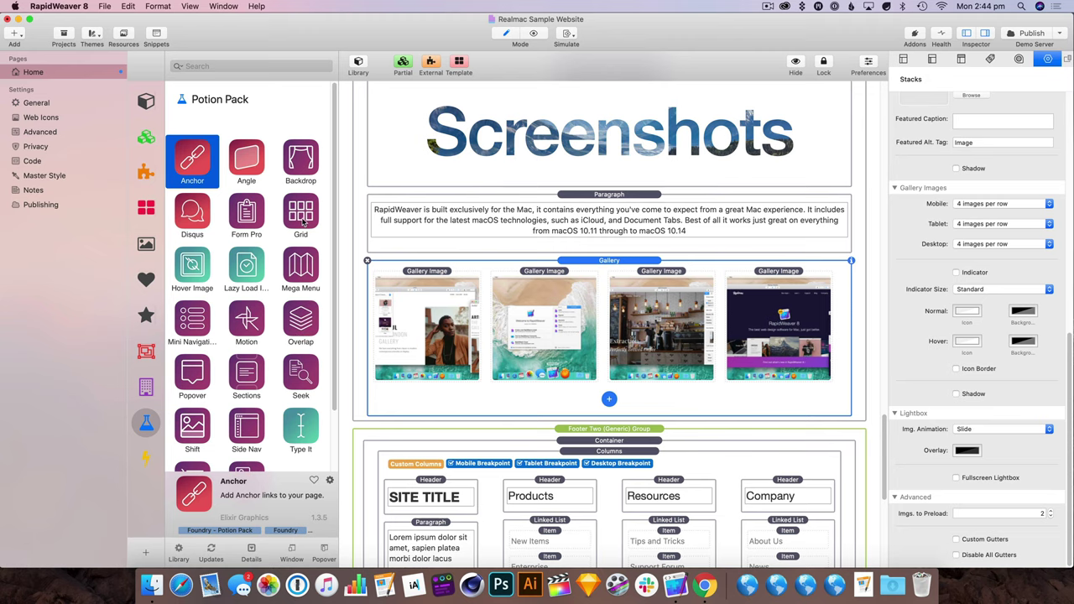
left_click_drag(305, 222, 474, 257)
Step: Place a Zoom stack in the first Grid cell and delete the Gallery stack below the Grid
scroll(579, 279, "down", 4)
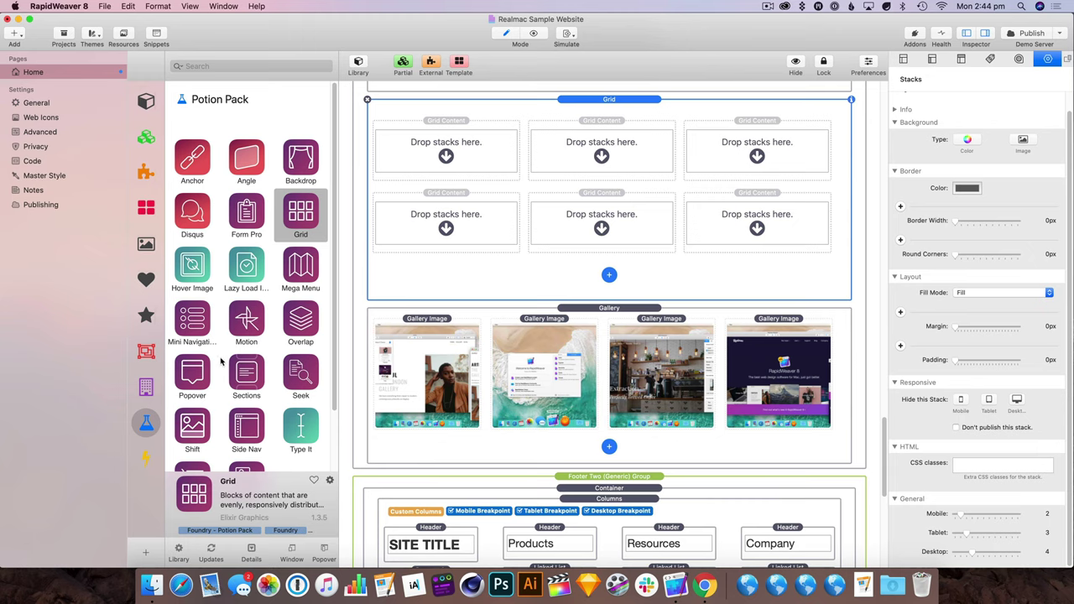
scroll(223, 361, "down", 2)
left_click_drag(244, 431, 441, 173)
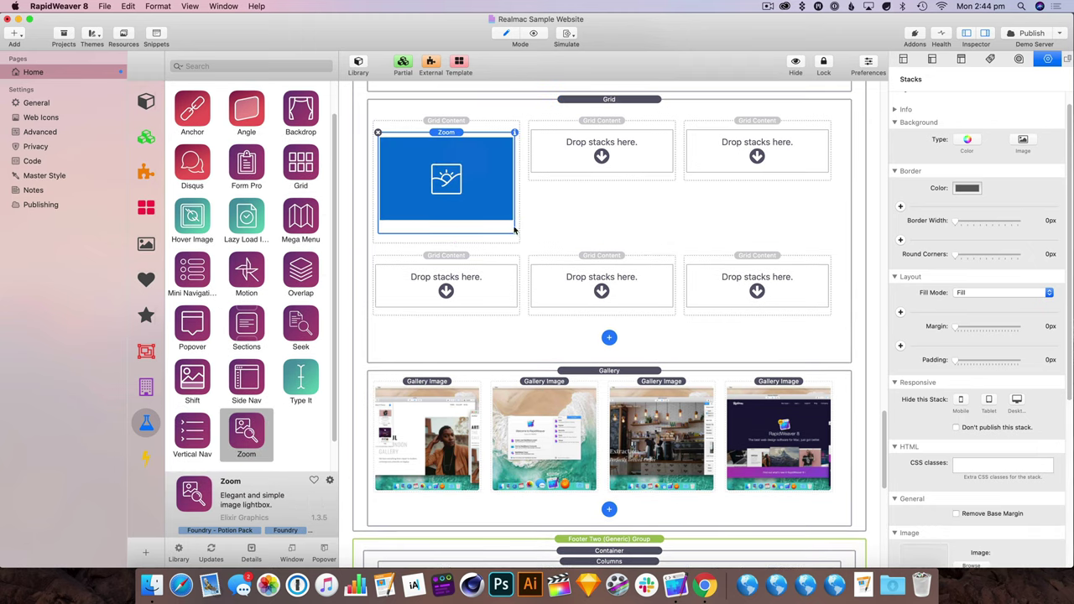
left_click(382, 376)
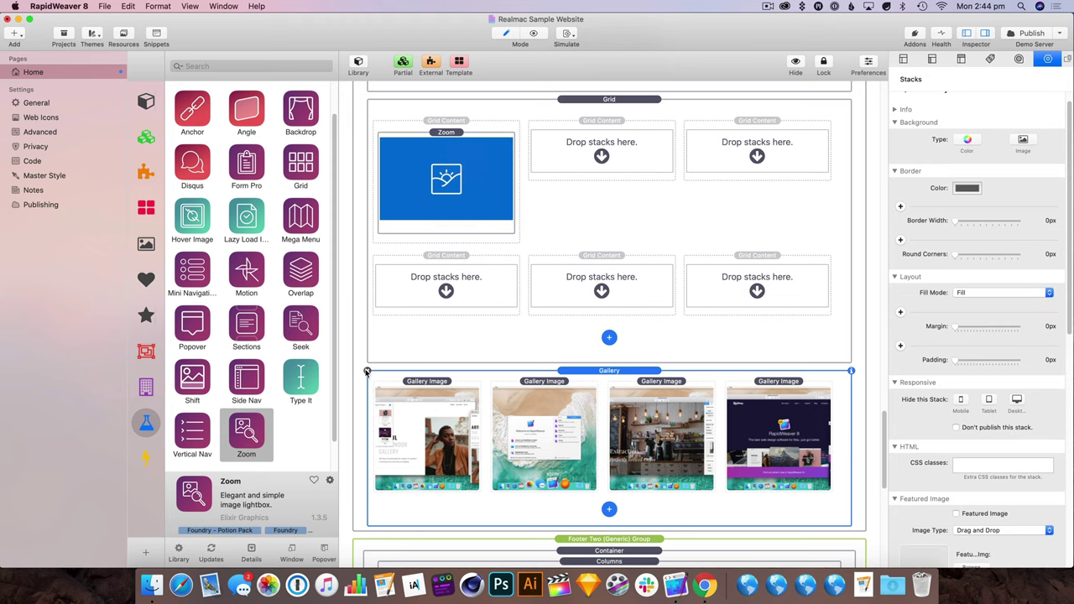
left_click(366, 371)
Step: Assign Screenshot 1.jpg from the Resources folder as the Zoom stack's image
left_click(383, 223)
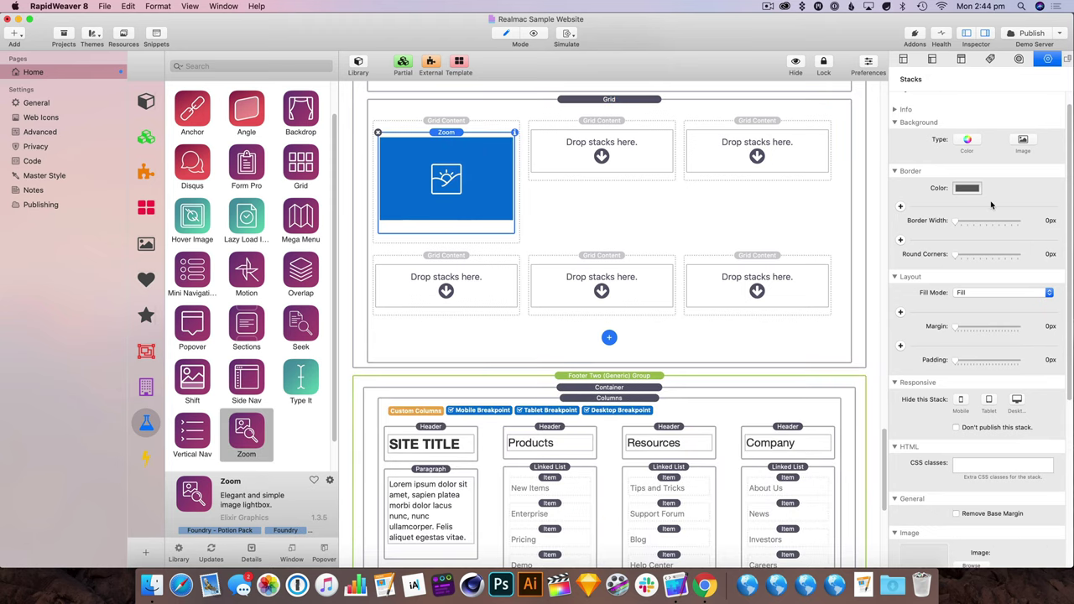
scroll(992, 205, "down", 5)
left_click(971, 338)
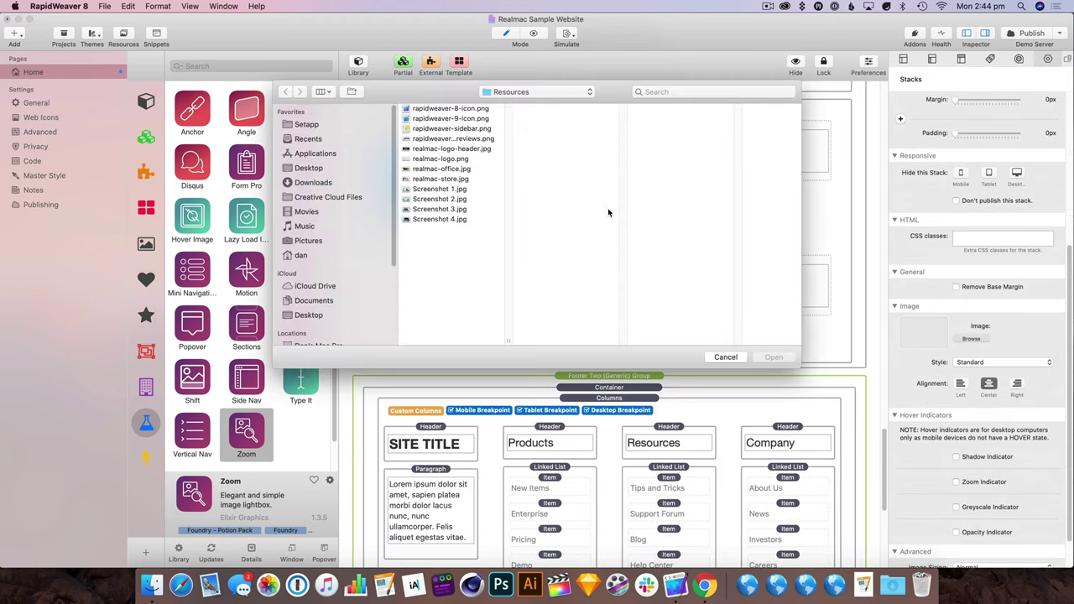
left_click(440, 189)
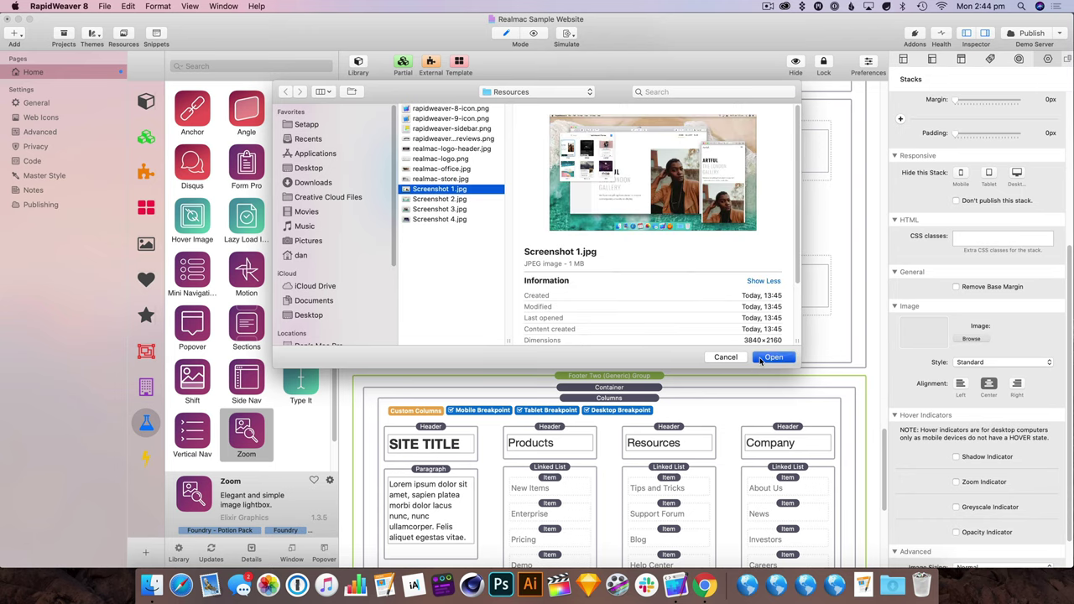
key("Return")
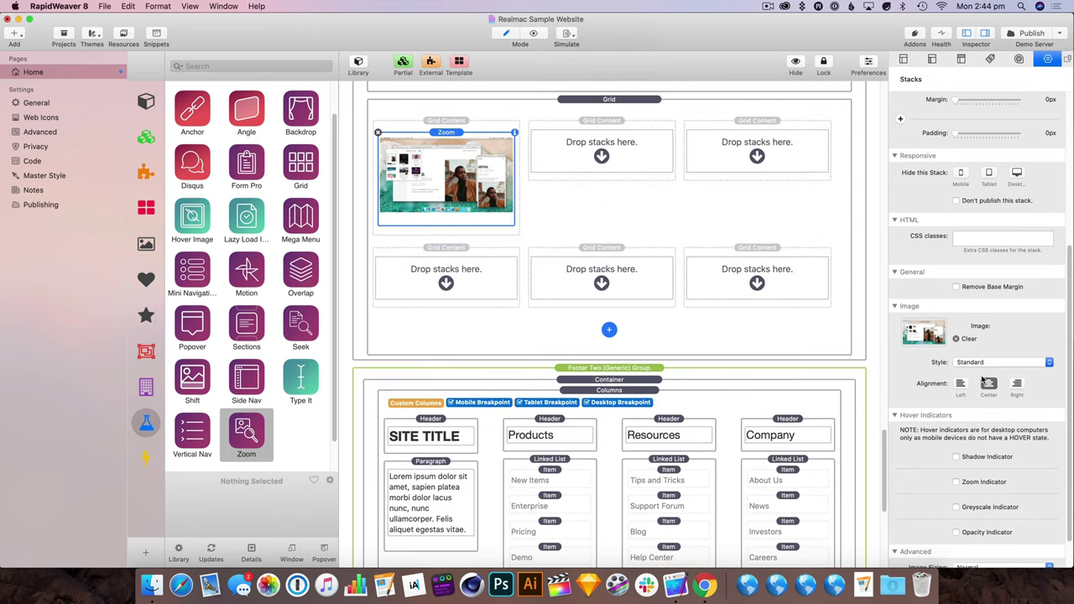
Step: Enable the Zoom Indicator hover effect on the Zoom stack, and preview its image enlarged
scroll(986, 440, "down", 2)
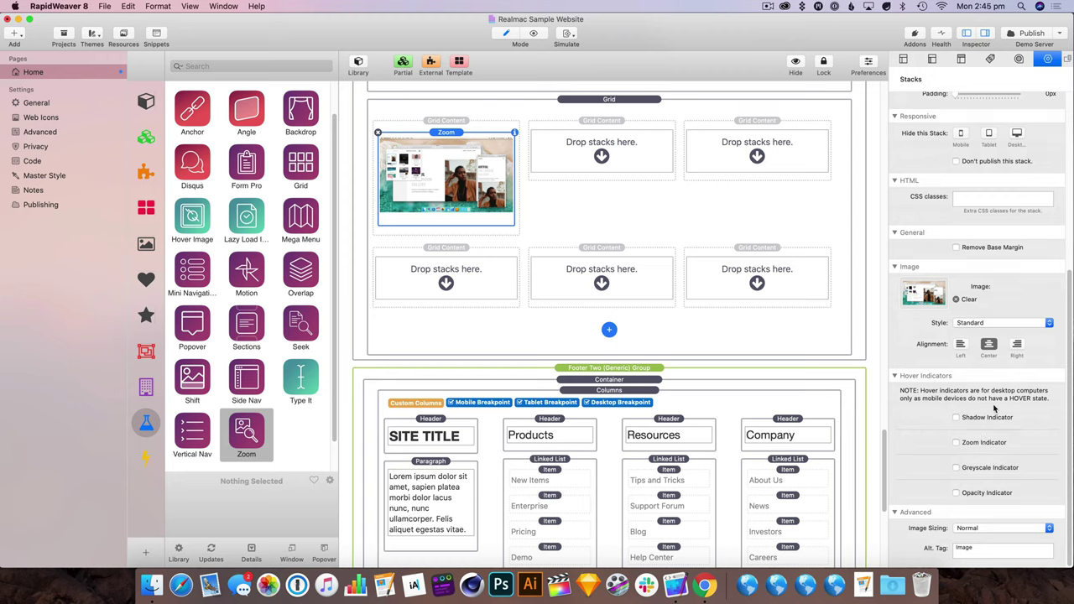
left_click(988, 444)
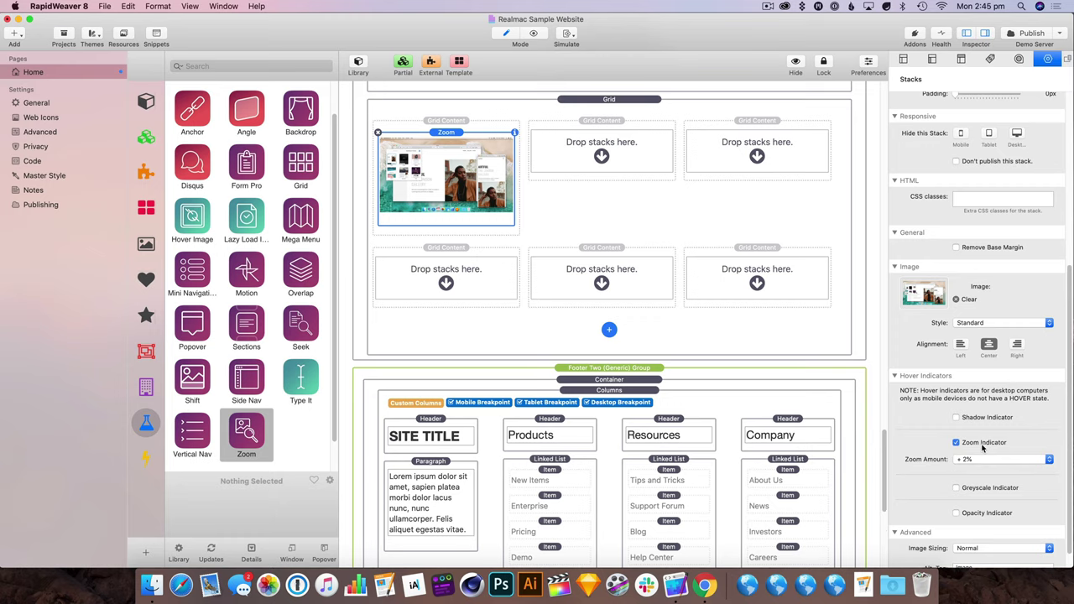
left_click(533, 32)
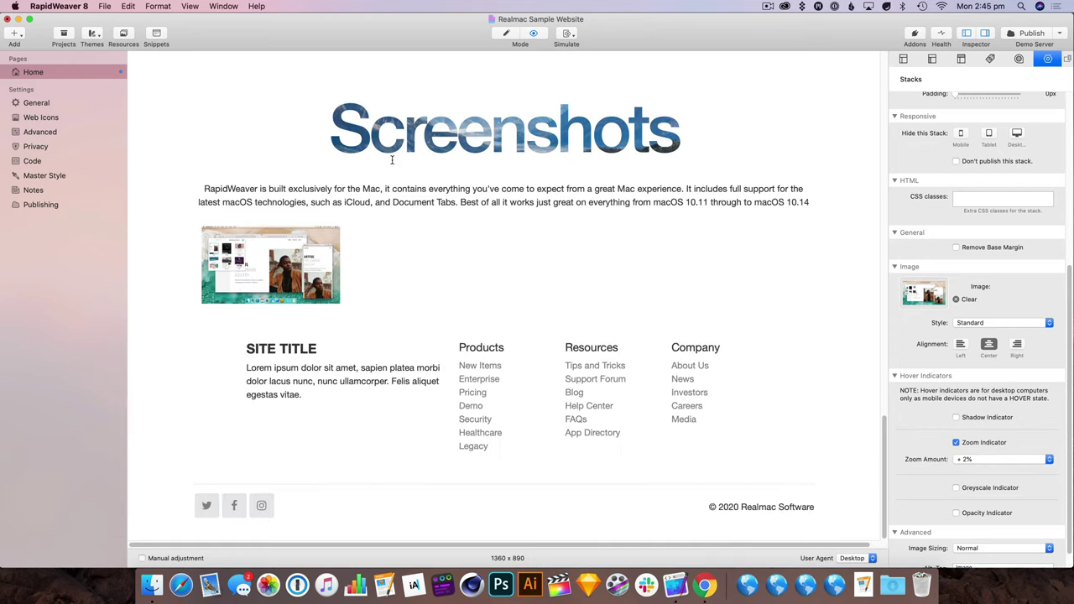
left_click(269, 258)
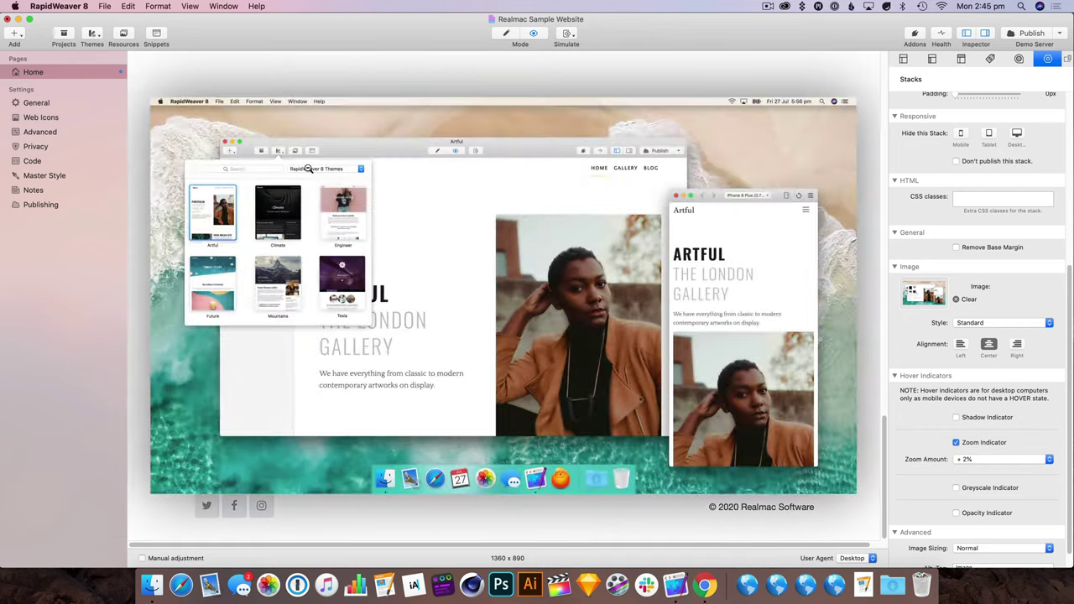
Step: Return to edit mode and duplicate the Zoom stack into the next three Grid cells
left_click(525, 67)
left_click(506, 32)
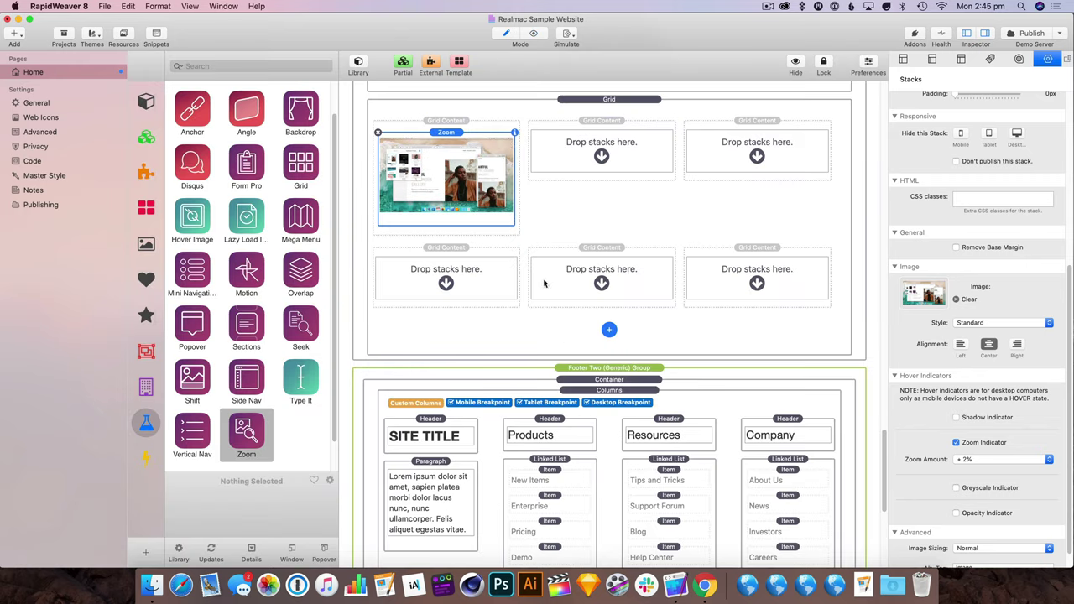
left_click_drag(468, 197, 458, 302)
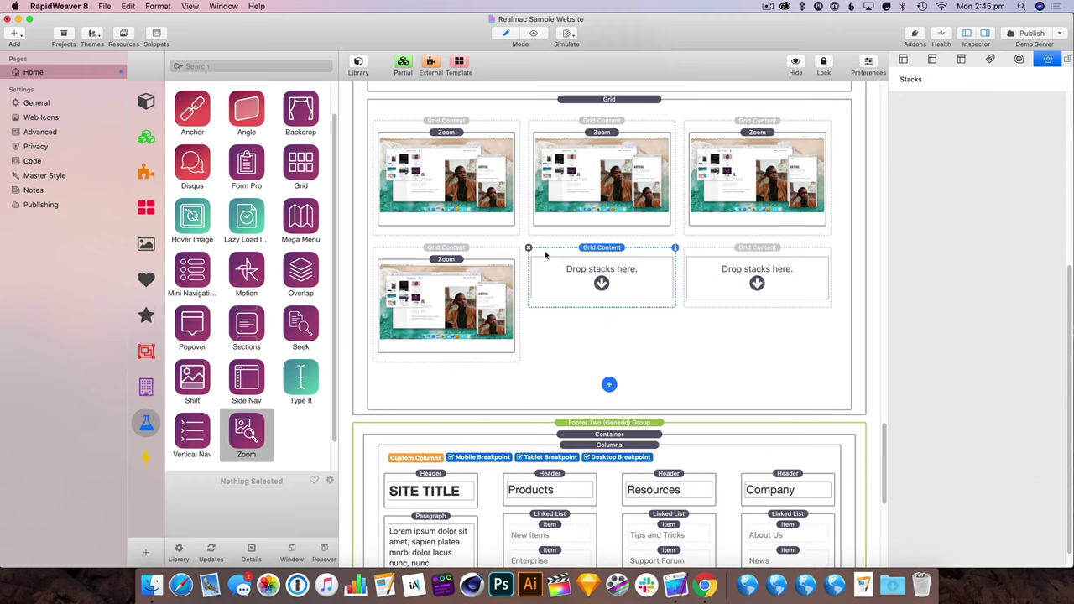
Step: Delete the two empty Grid cells and set the Grid to 4 columns on Mobile, Tablet and Desktop
left_click(529, 249)
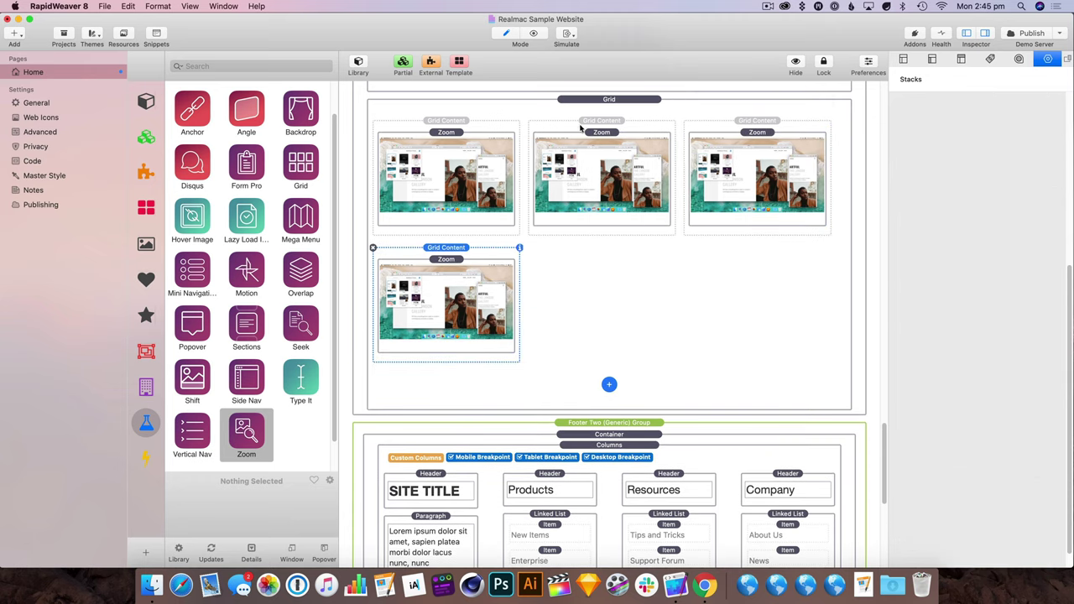
left_click(610, 100)
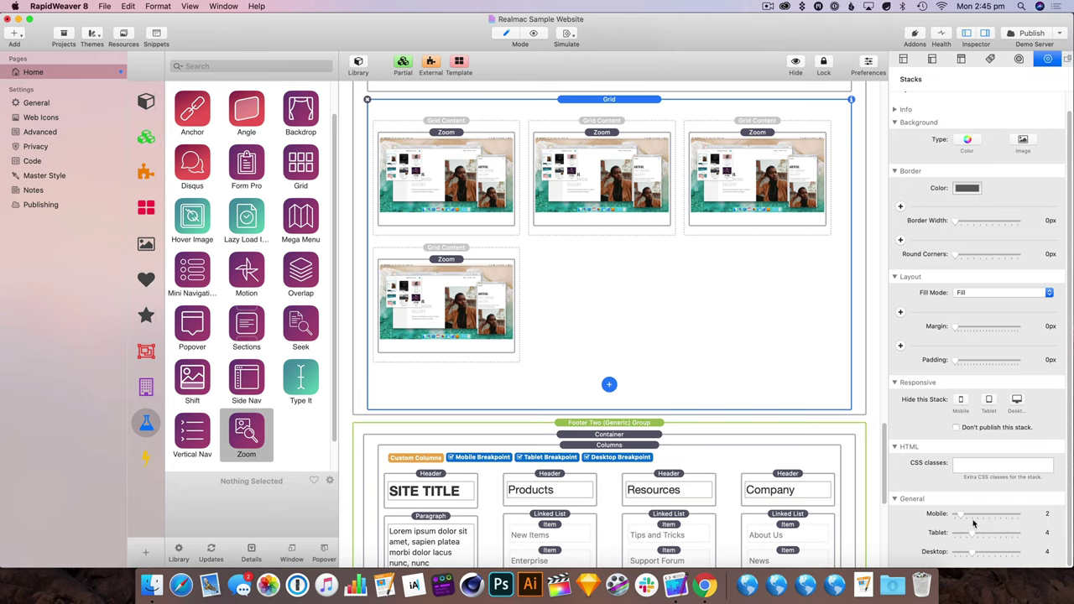
Step: Clear the image from each of the three duplicated Zoom stacks in the Grid
left_click(602, 178)
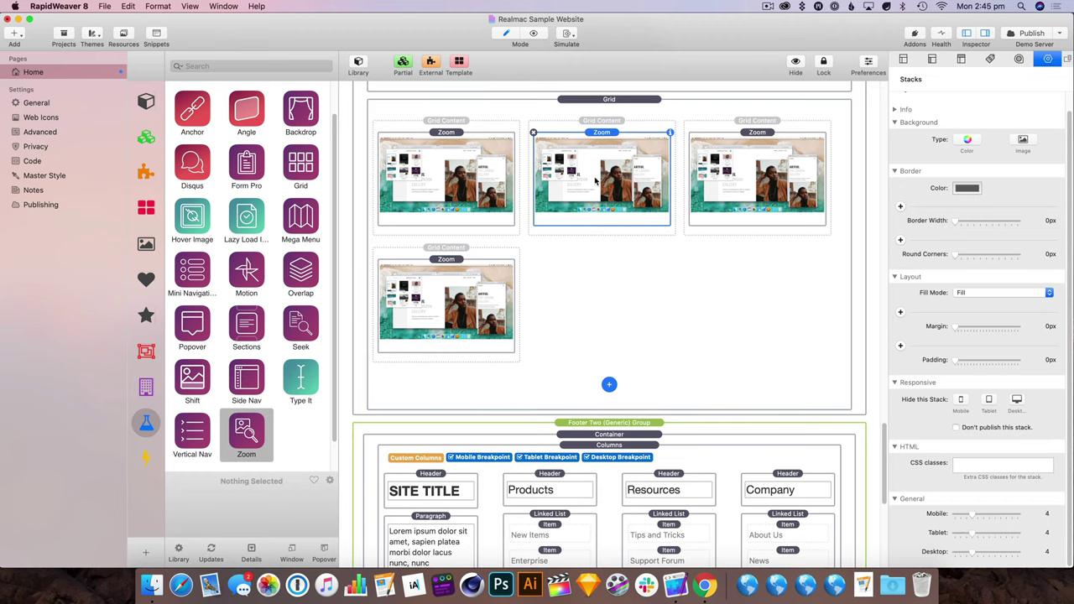
scroll(974, 401, "down", 5)
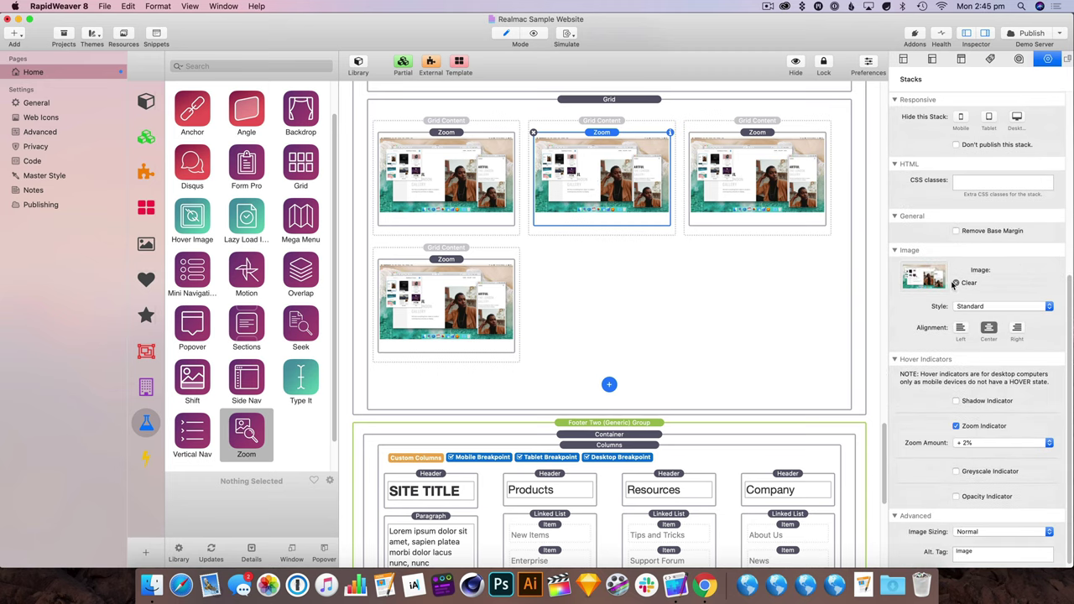
left_click(955, 282)
left_click(757, 177)
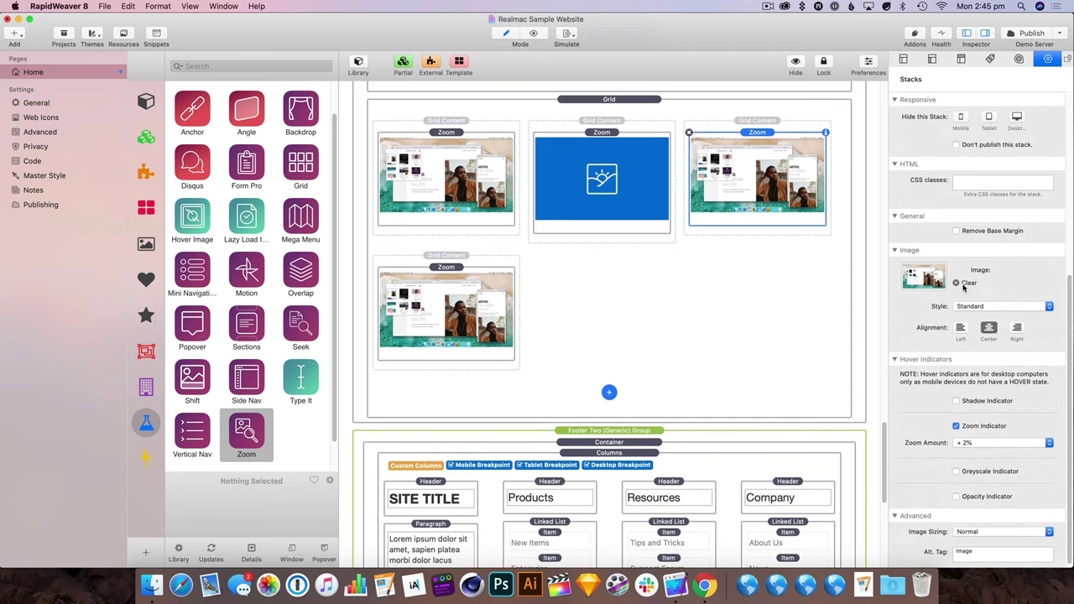
left_click(955, 283)
left_click(400, 333)
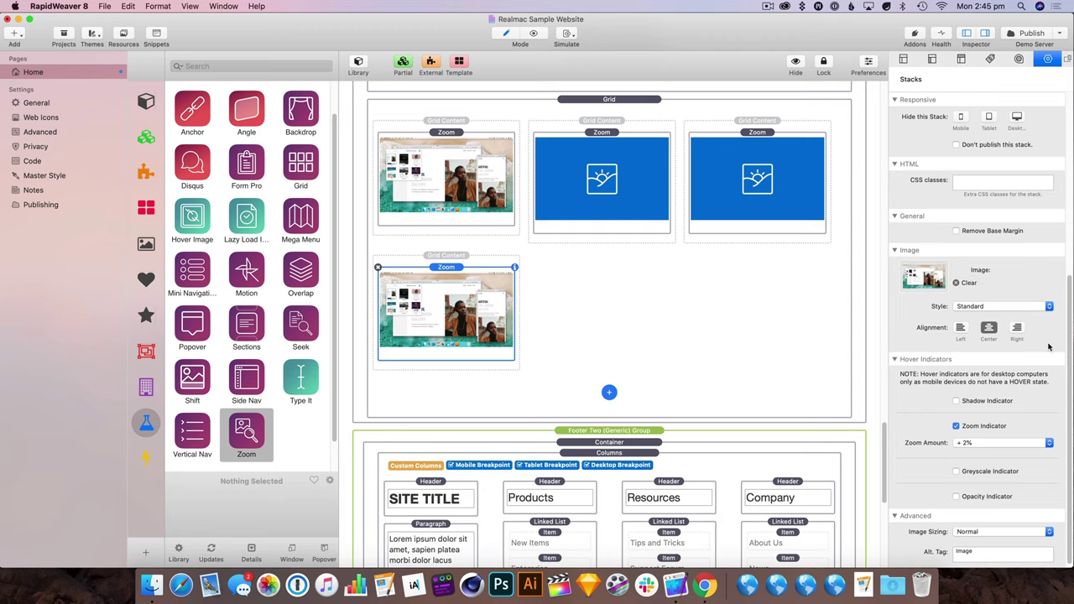
left_click(955, 283)
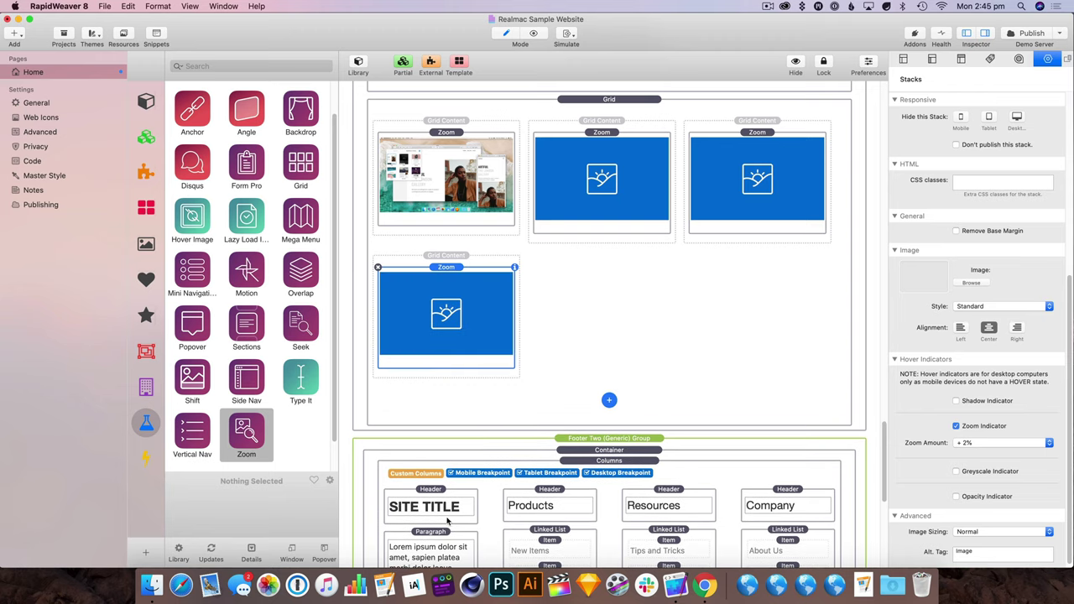
Step: Assign Screenshot 2.jpg from the Resources folder to the second Zoom stack
left_click(663, 183)
left_click(971, 283)
left_click(460, 209)
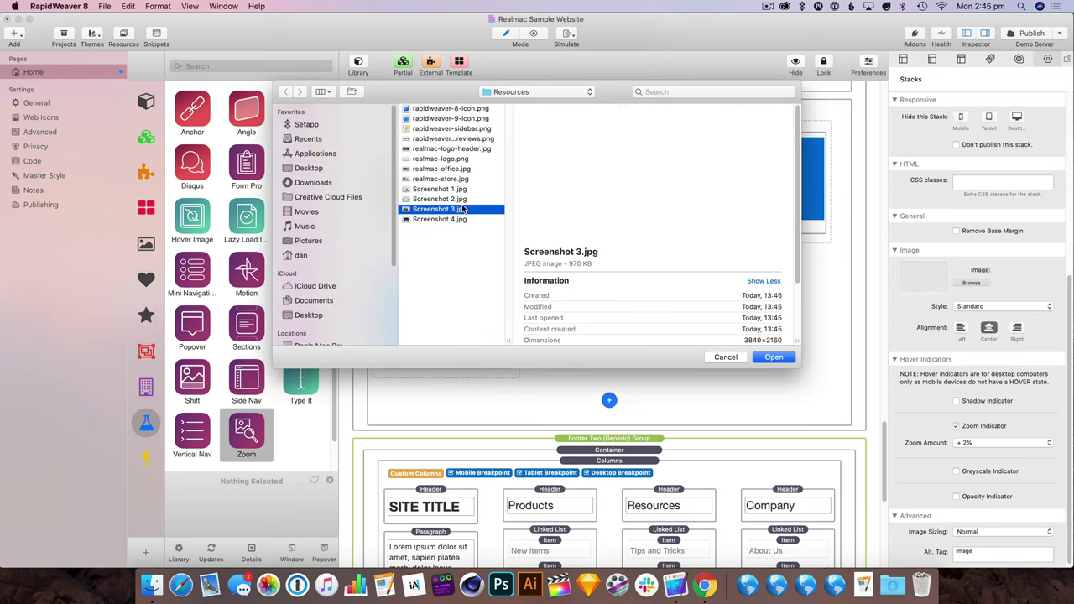
left_click(460, 199)
left_click(767, 356)
Step: Assign Screenshot 3.jpg to the third Zoom stack and Screenshot 4.jpg to the fourth, both from the Resources folder
left_click(806, 192)
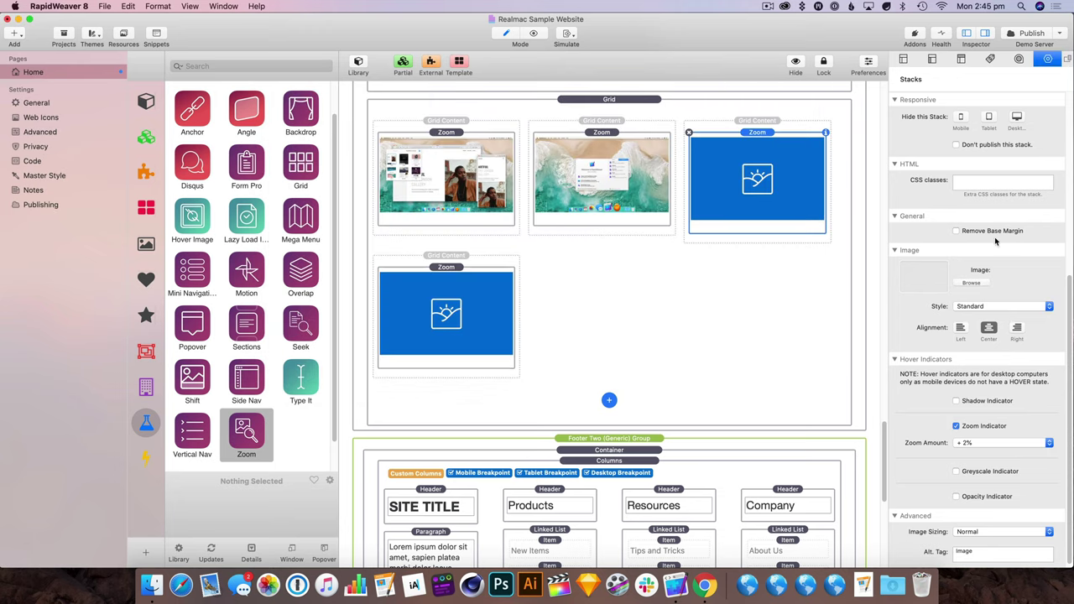
left_click(971, 283)
left_click(456, 209)
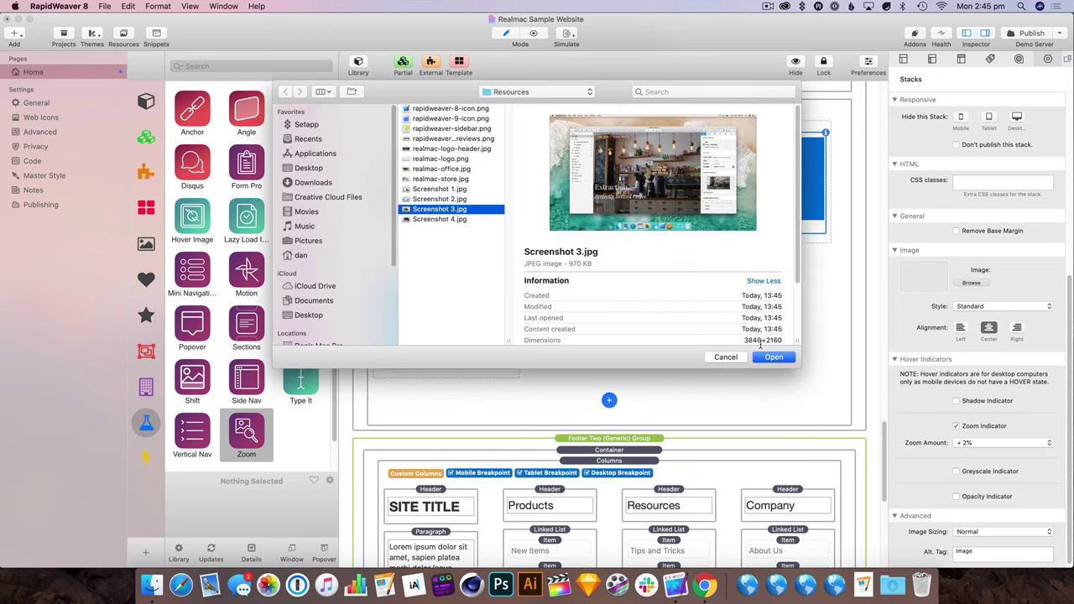
left_click(769, 356)
left_click(501, 291)
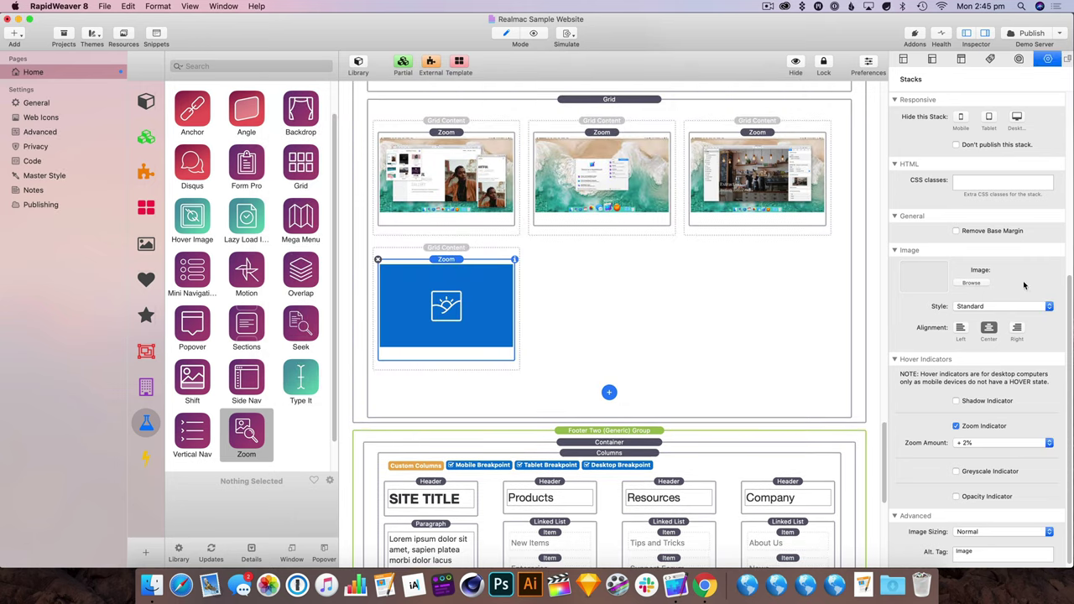
left_click(971, 283)
left_click(489, 221)
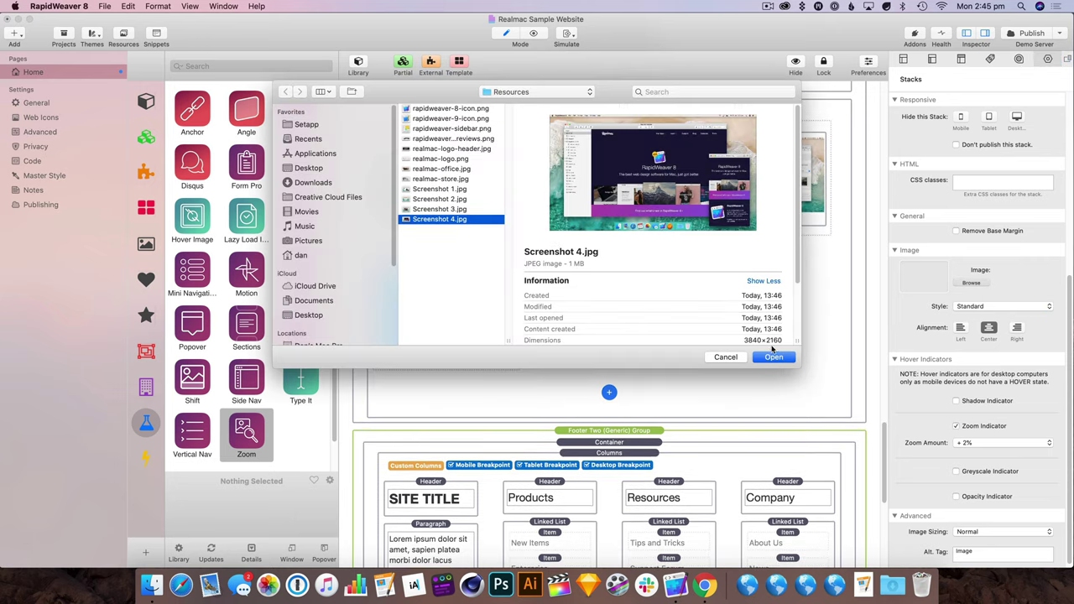
left_click(774, 357)
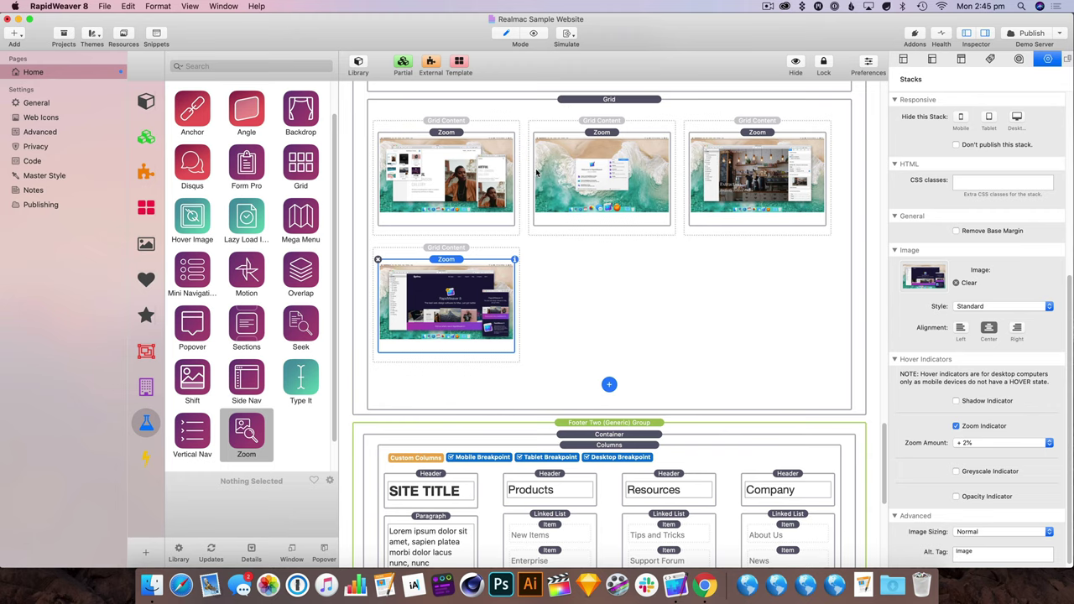
Step: Preview the Screenshots section, enlarge the first screenshot in the lightbox and close it again
key("super+r")
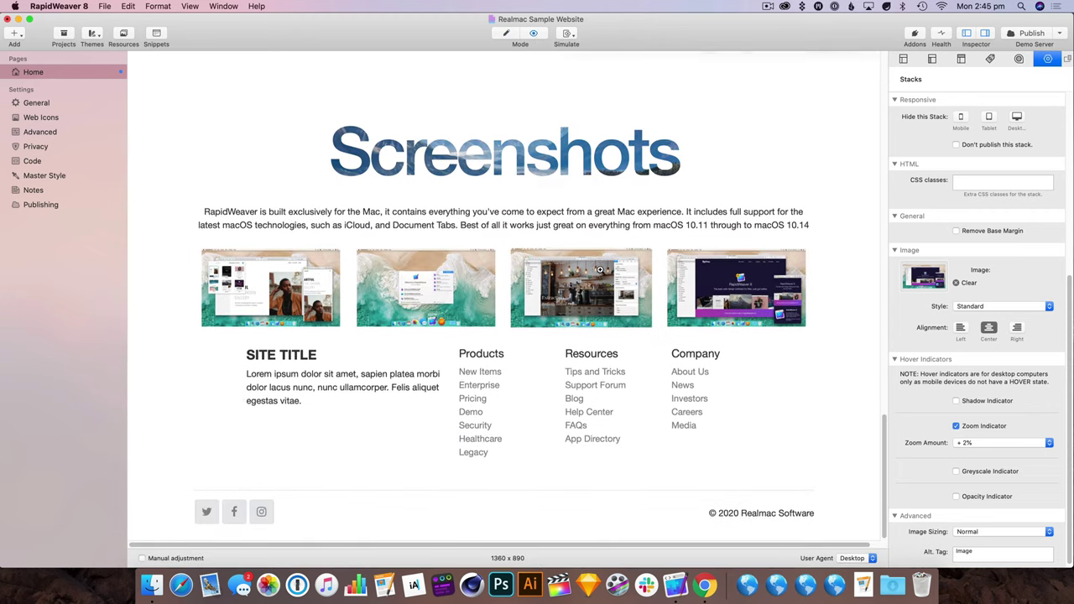
left_click(297, 329)
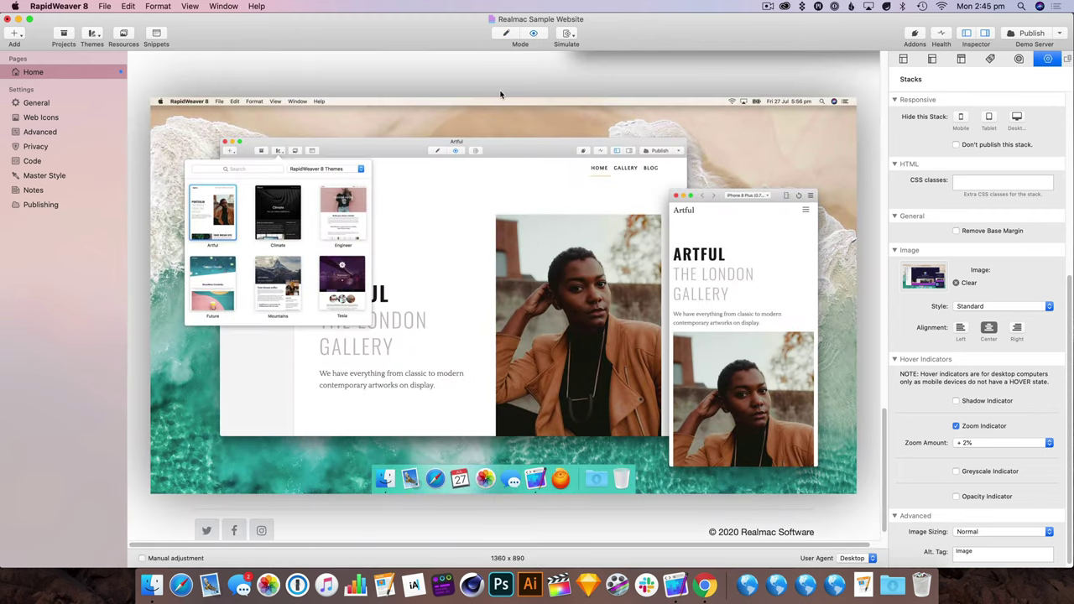
left_click(501, 94)
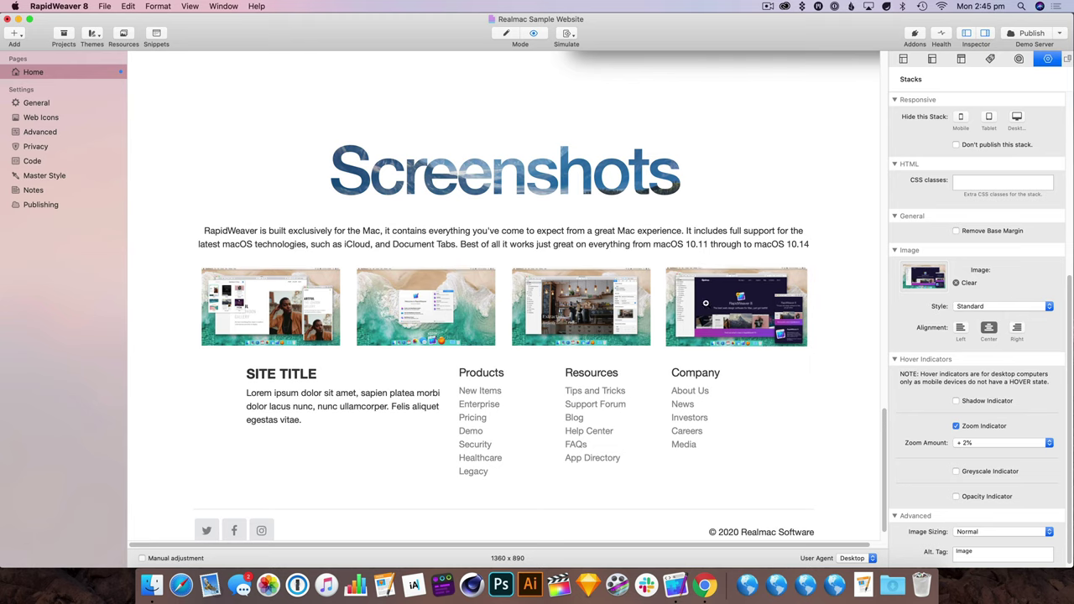
Step: In edit mode, give the Container around the Screenshots section individual padding with 50 px at the bottom, and preview it
key("super+r")
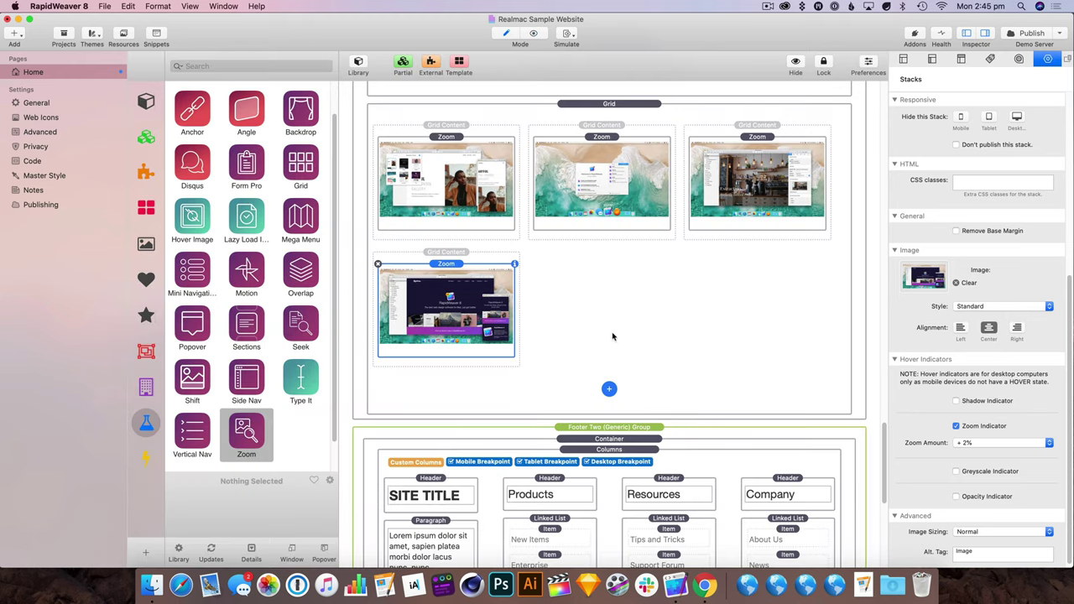
left_click(363, 398)
scroll(975, 181, "up", 2)
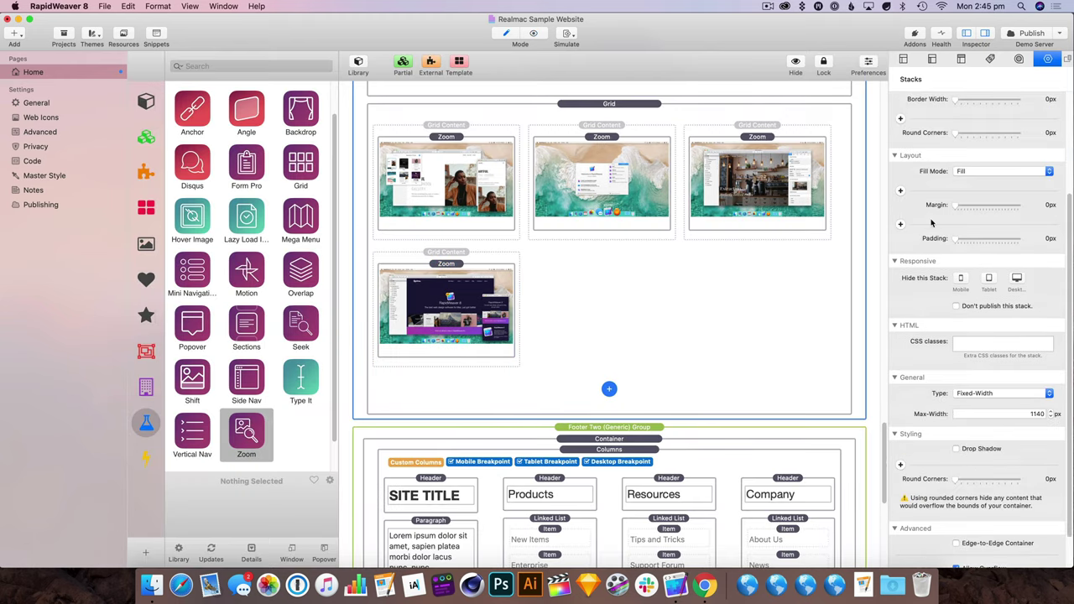
left_click(900, 224)
left_click(986, 241)
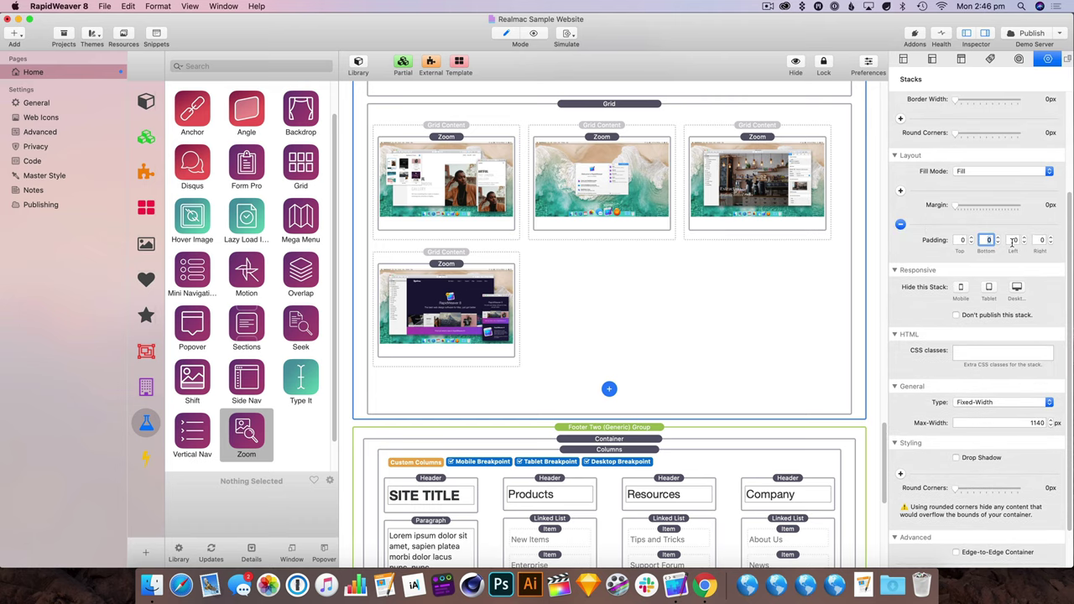
type("50")
key("Return")
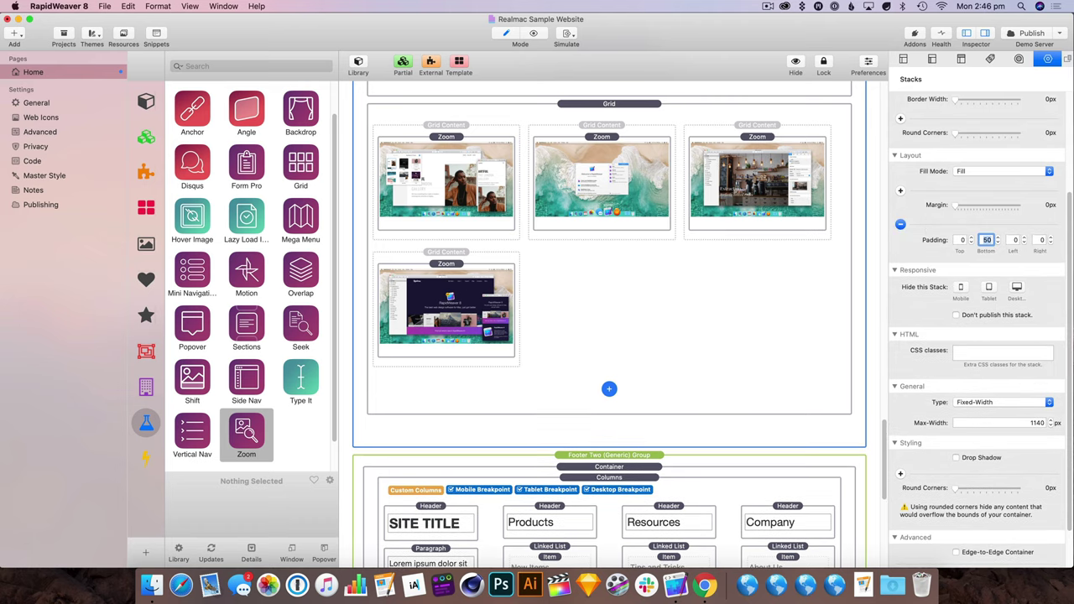
left_click(536, 32)
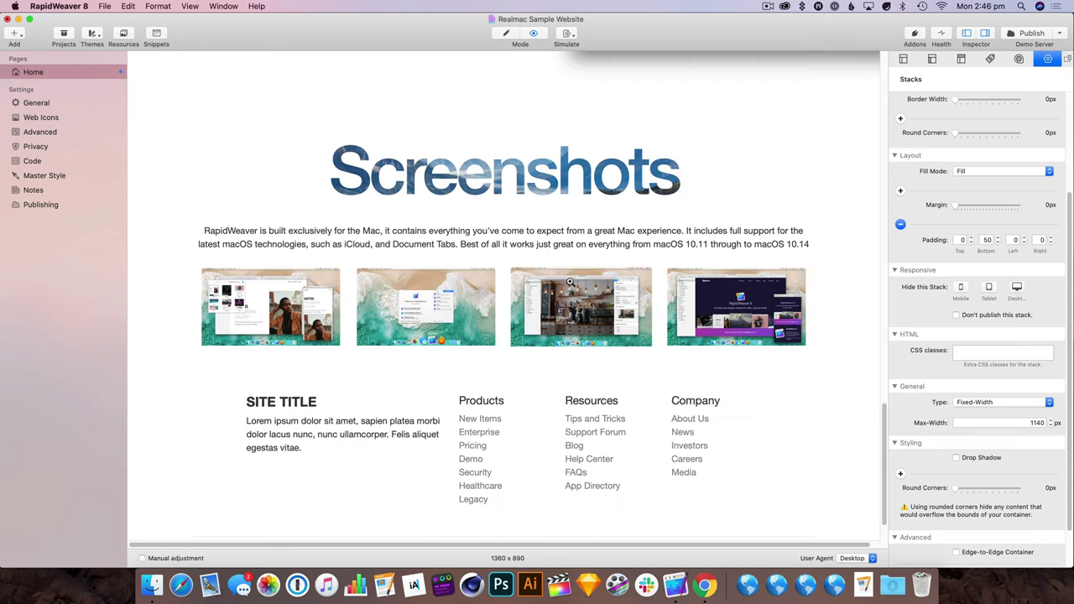
Step: Increase the Screenshots Container's bottom padding to 100 px
left_click(987, 241)
type("100")
key("Return")
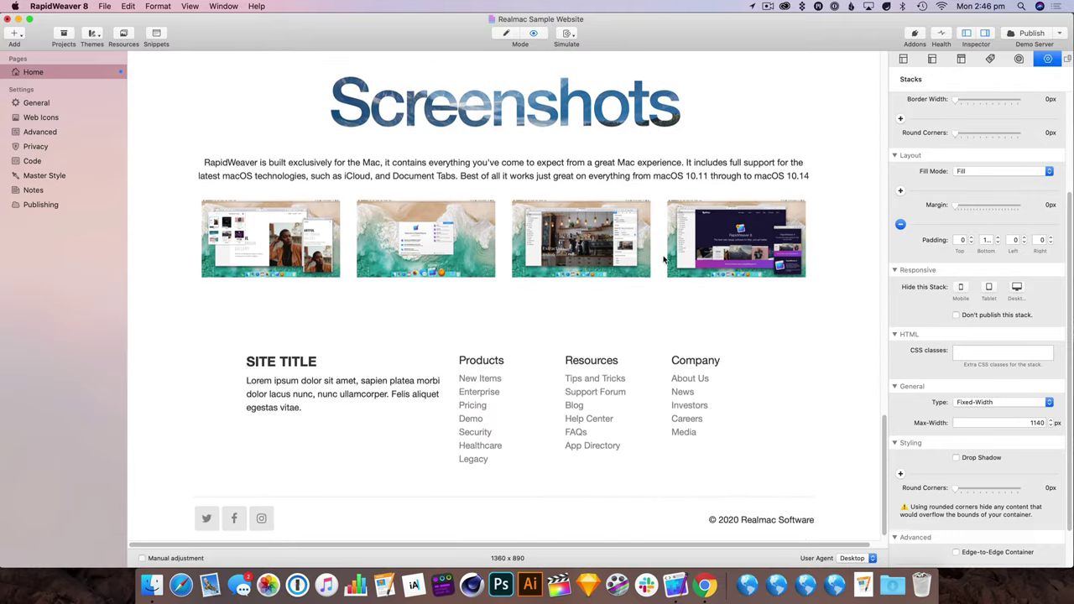
Step: In edit mode, give the Screenshots Container a colour background, starting from Snow and darkening it slightly to a very light grey
left_click(506, 33)
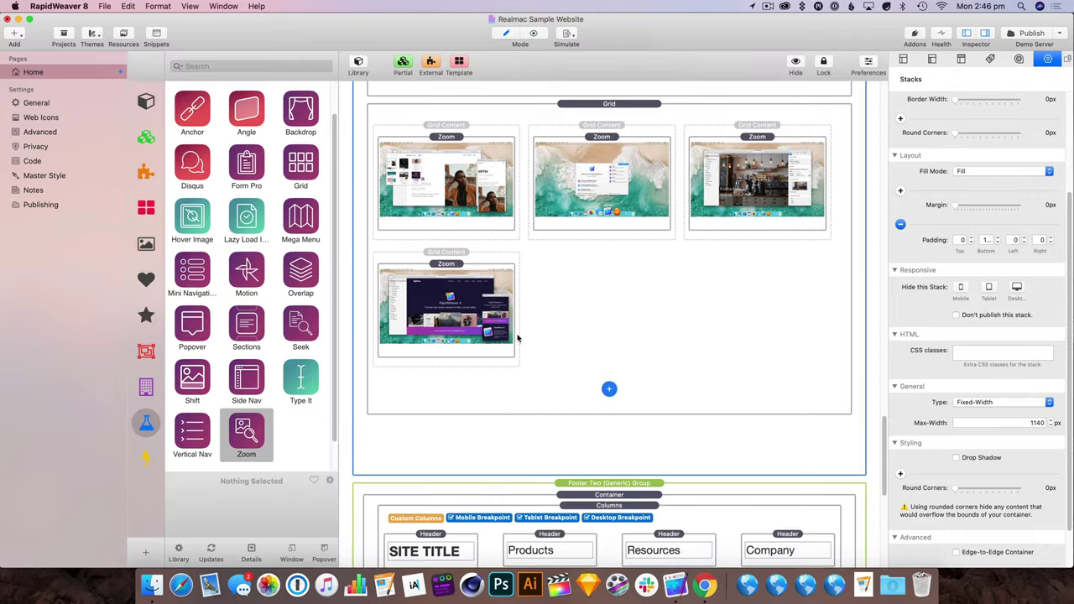
scroll(577, 217, "up", 5)
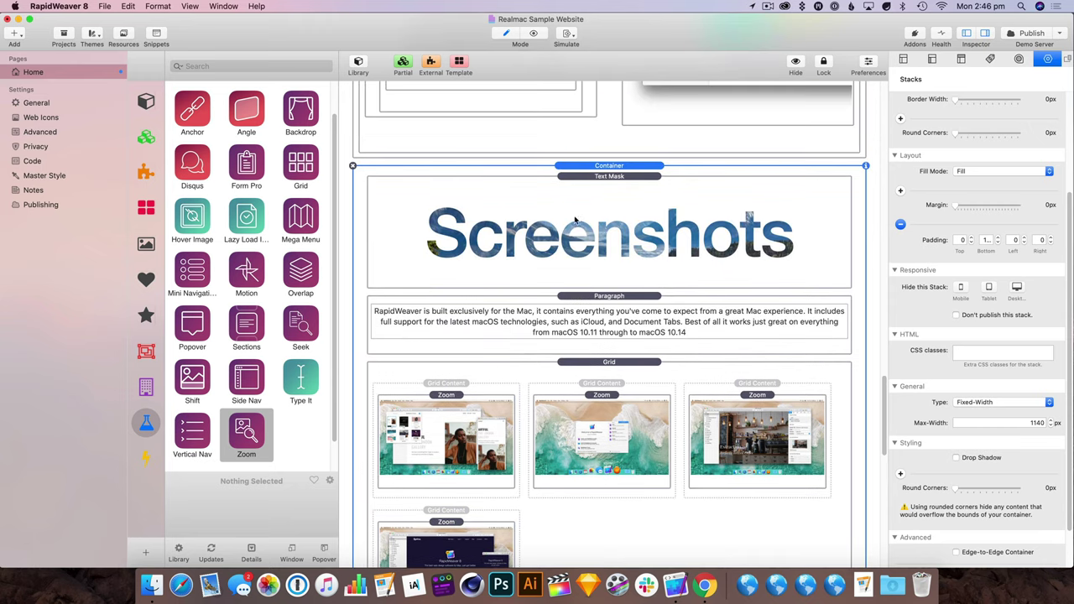
scroll(681, 190, "up", 5)
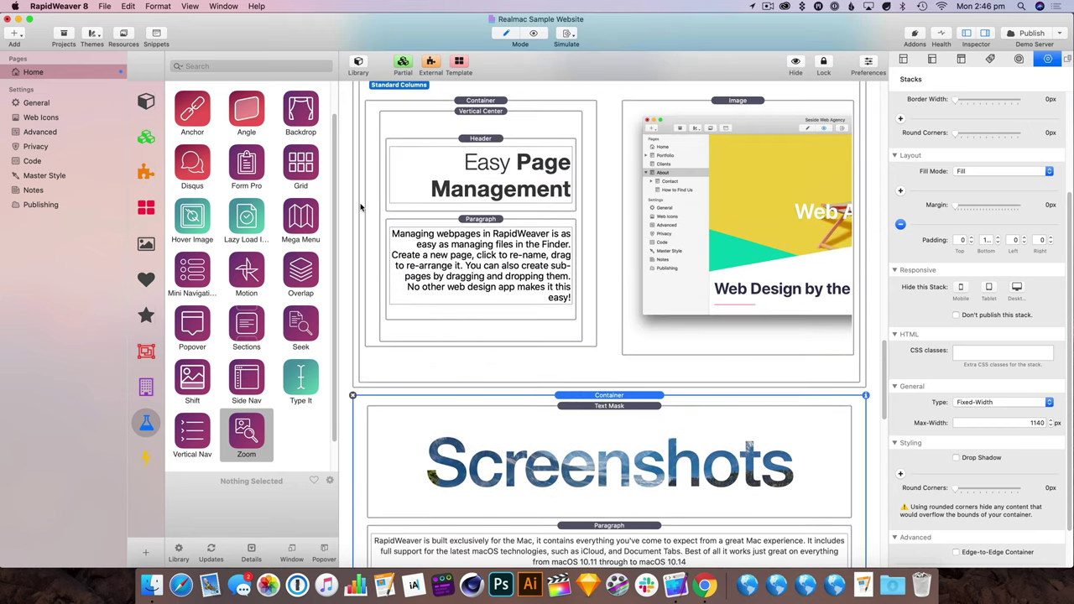
scroll(504, 328, "down", 4)
scroll(962, 173, "up", 4)
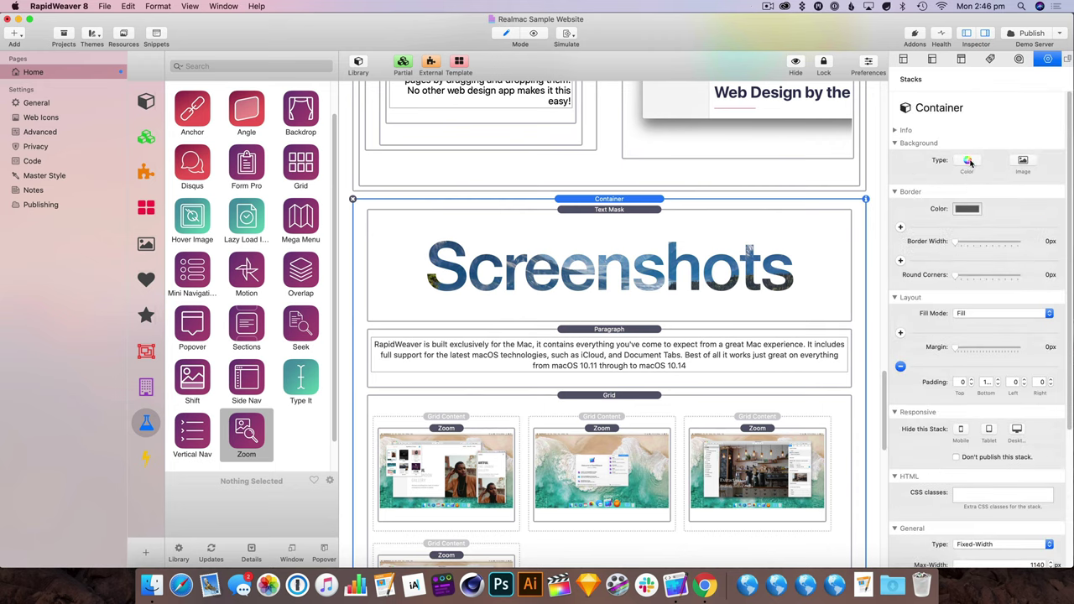
left_click(968, 160)
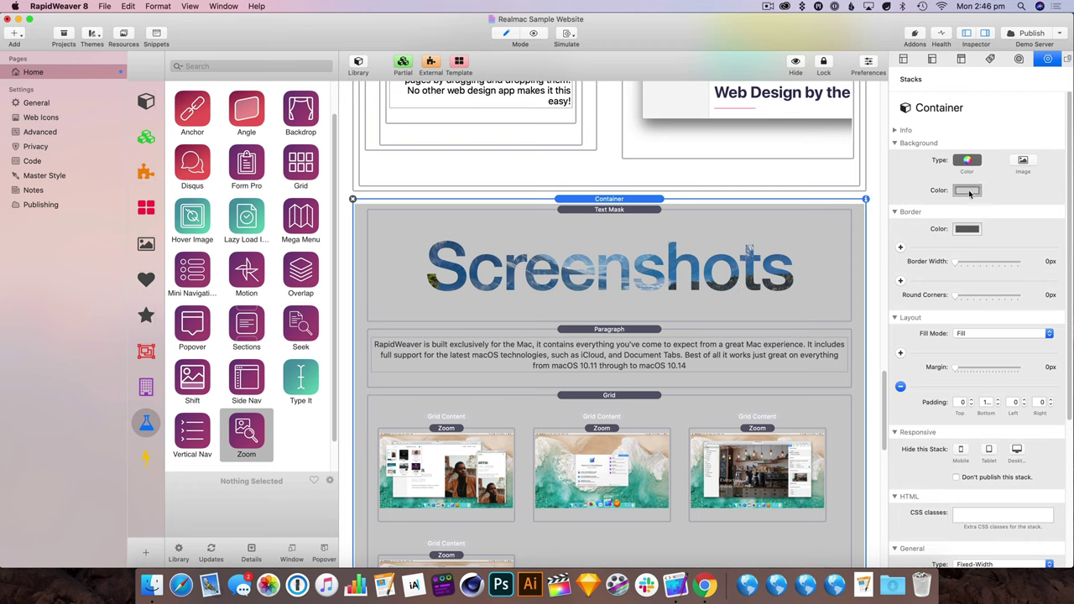
left_click(967, 189)
left_click(857, 250)
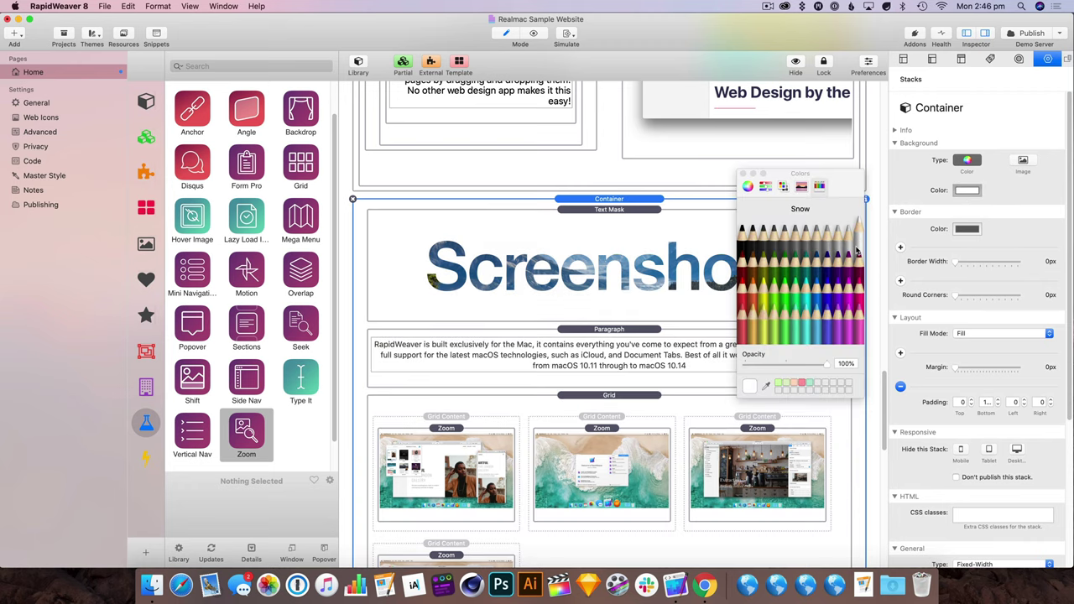
left_click(748, 185)
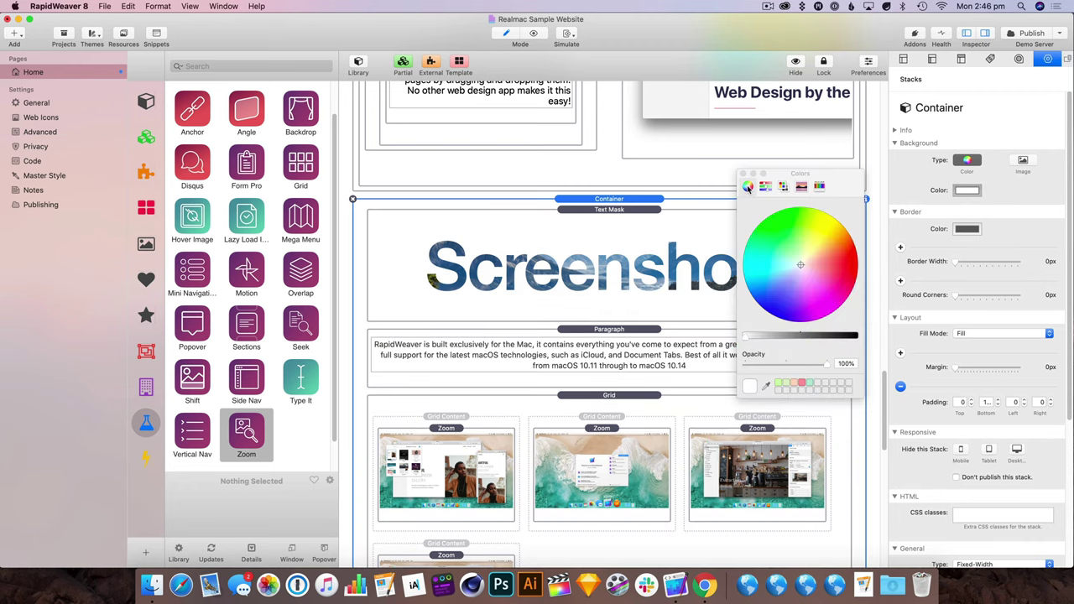
left_click(747, 337)
left_click(743, 172)
Step: Preview the Screenshots section's background and inspect the footer with its SITE TITLE heading, then return to edit mode
left_click(532, 32)
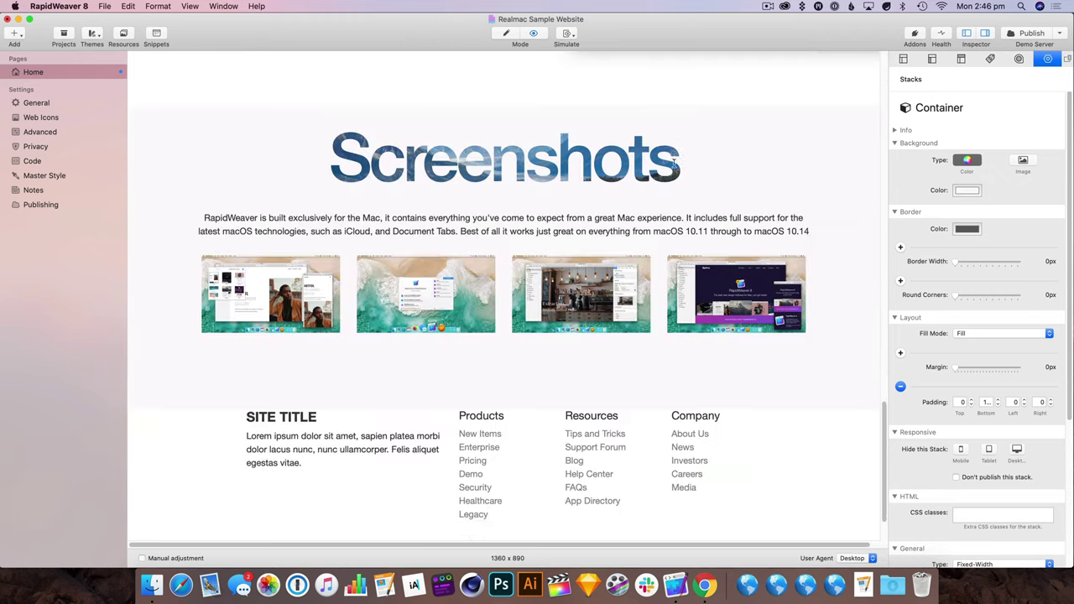
scroll(708, 200, "down", 3)
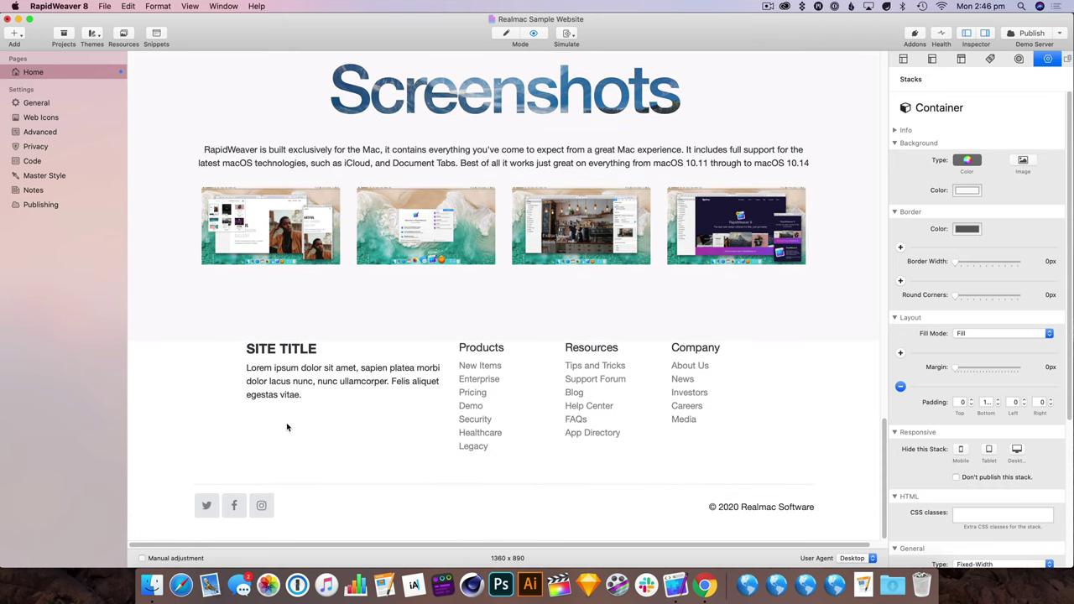
left_click_drag(247, 345, 316, 346)
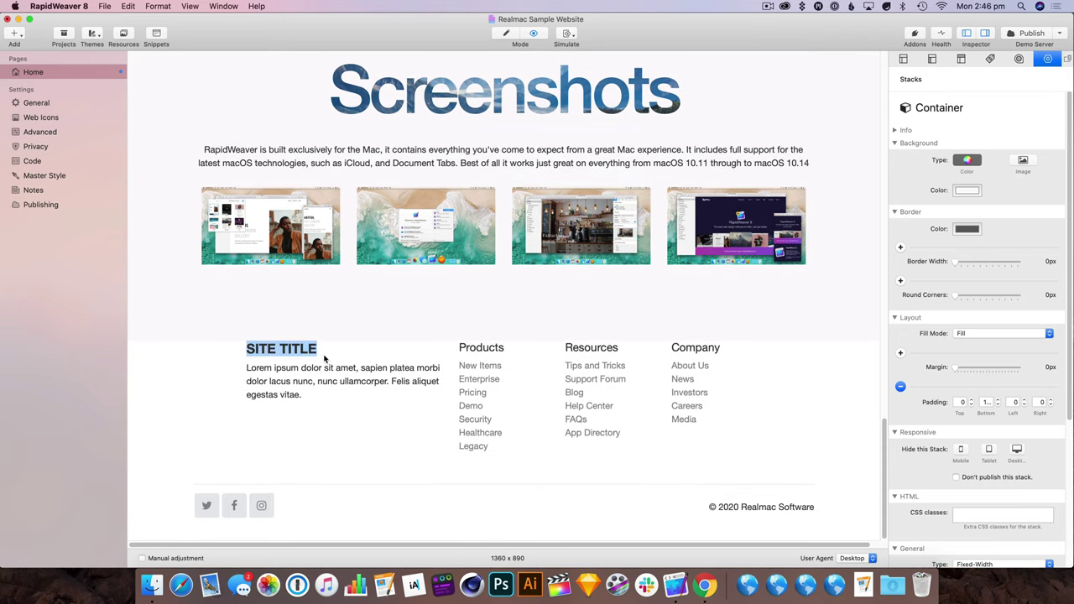
left_click(327, 360)
left_click(515, 33)
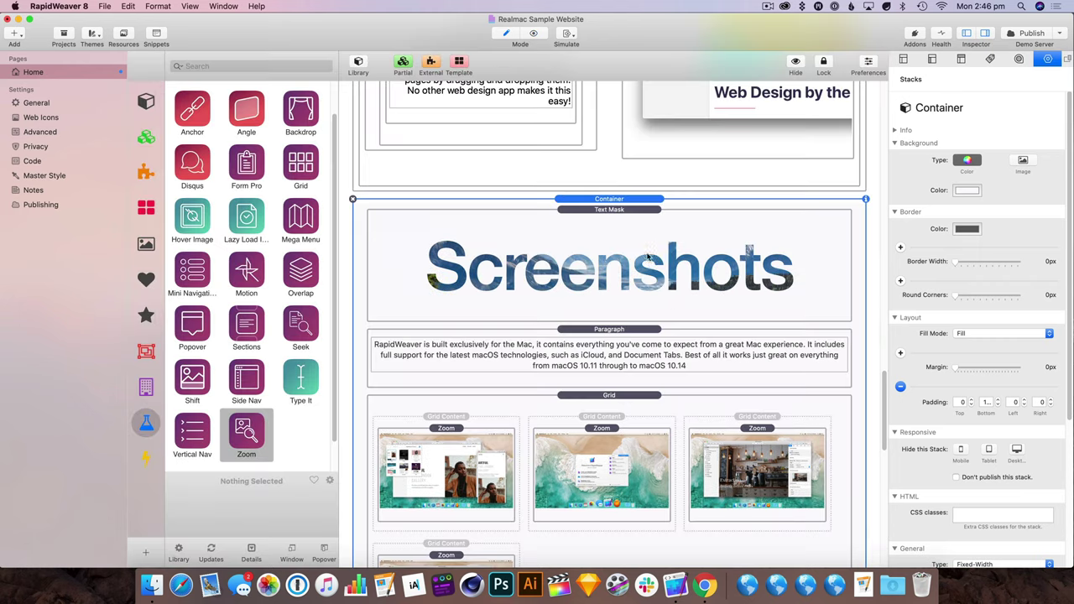
Step: Give the Container inside the Footer Two (Generic) Group individual padding, adding space above its columns, and preview the footer
scroll(670, 307, "down", 5)
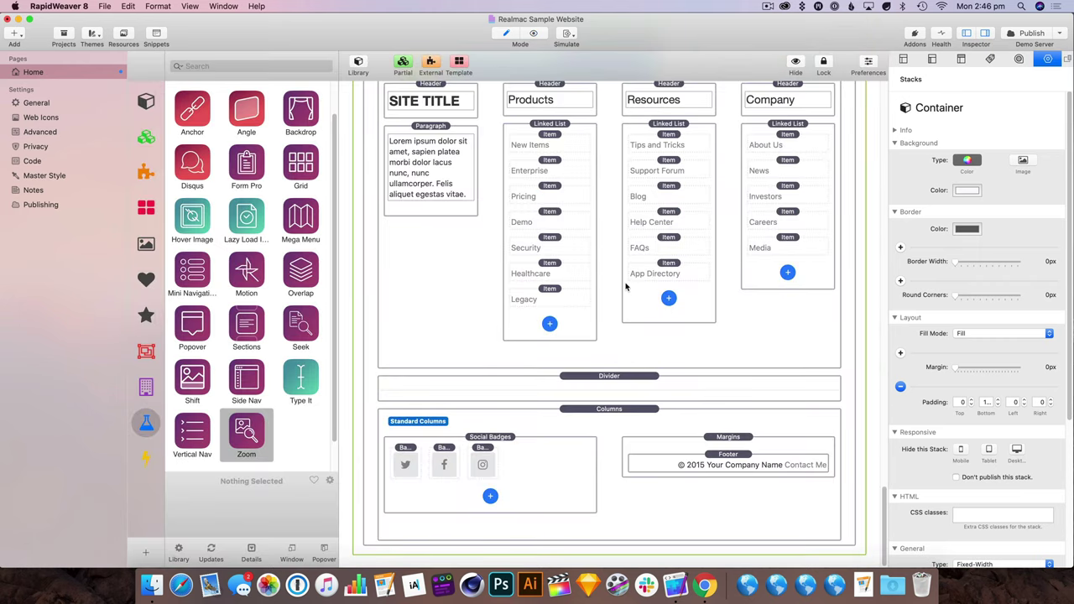
scroll(625, 288, "up", 3)
left_click(612, 220)
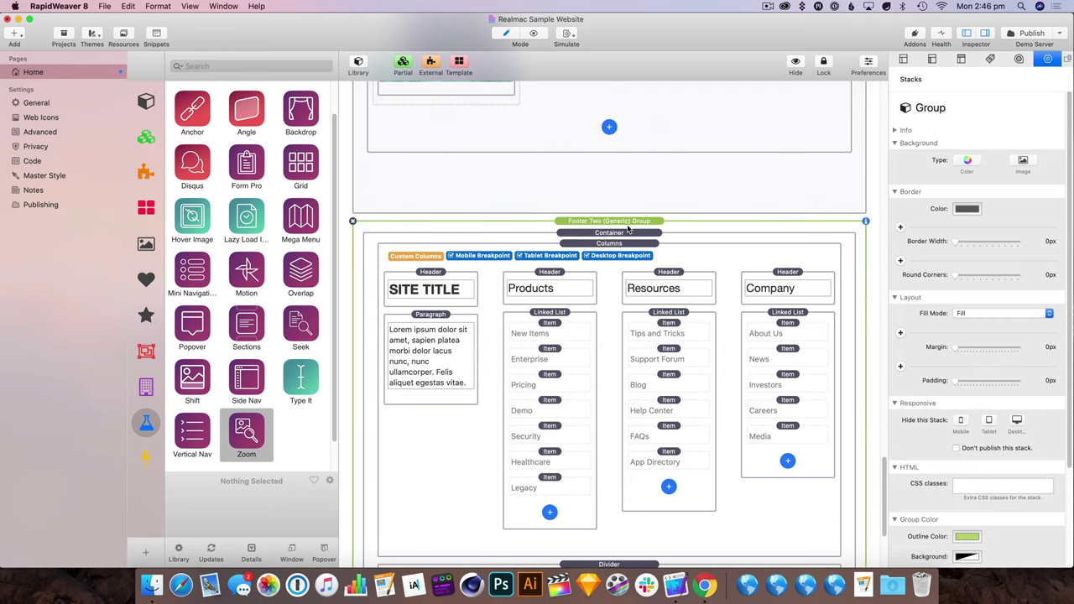
left_click(623, 233)
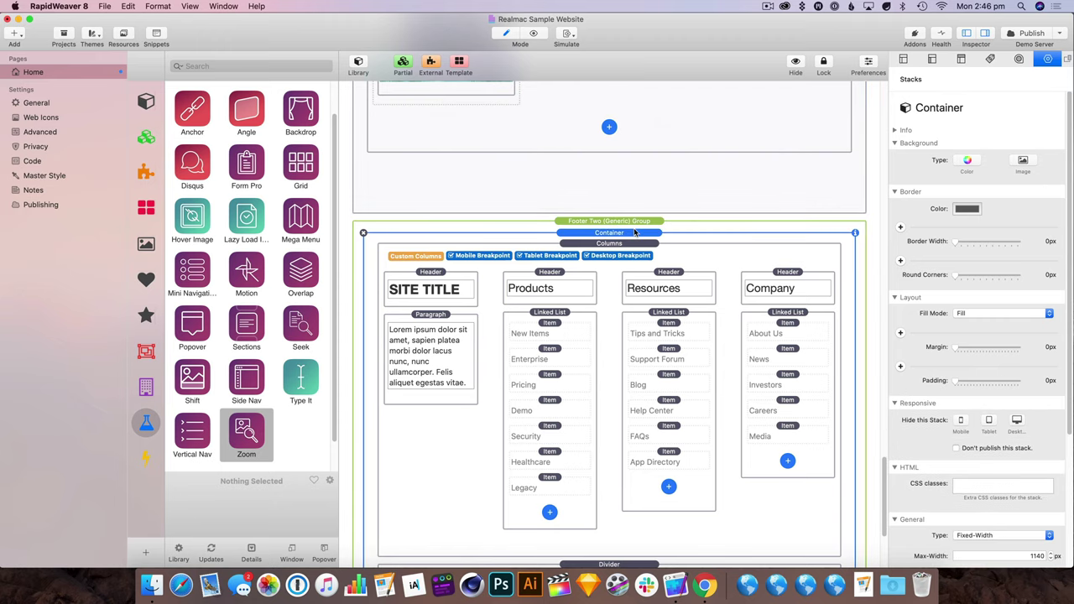
left_click(901, 366)
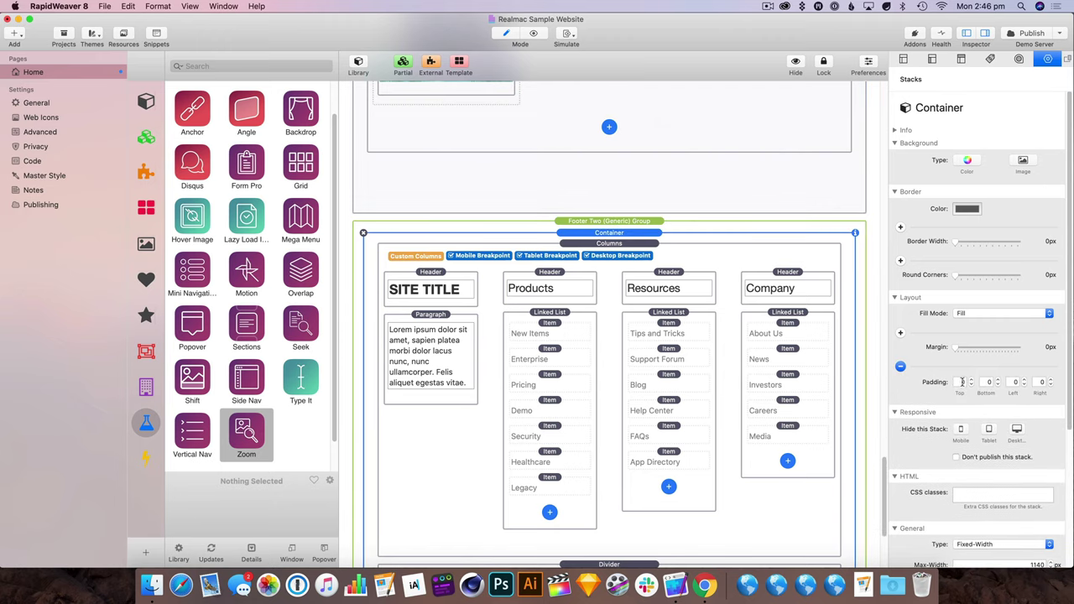
key("Tab")
key("Tab")
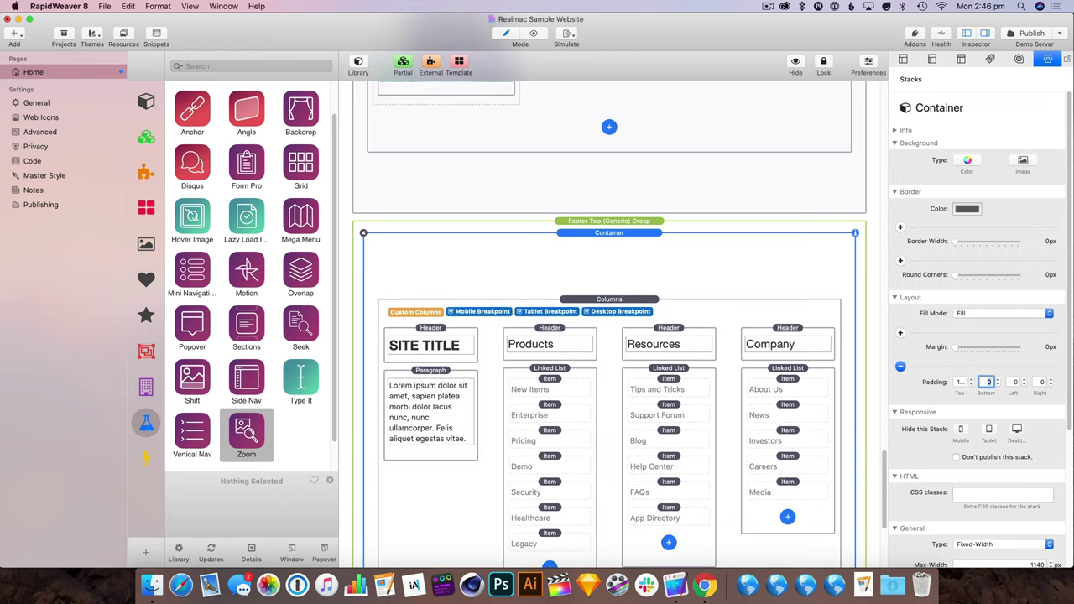
left_click(542, 34)
scroll(552, 364, "down", 2)
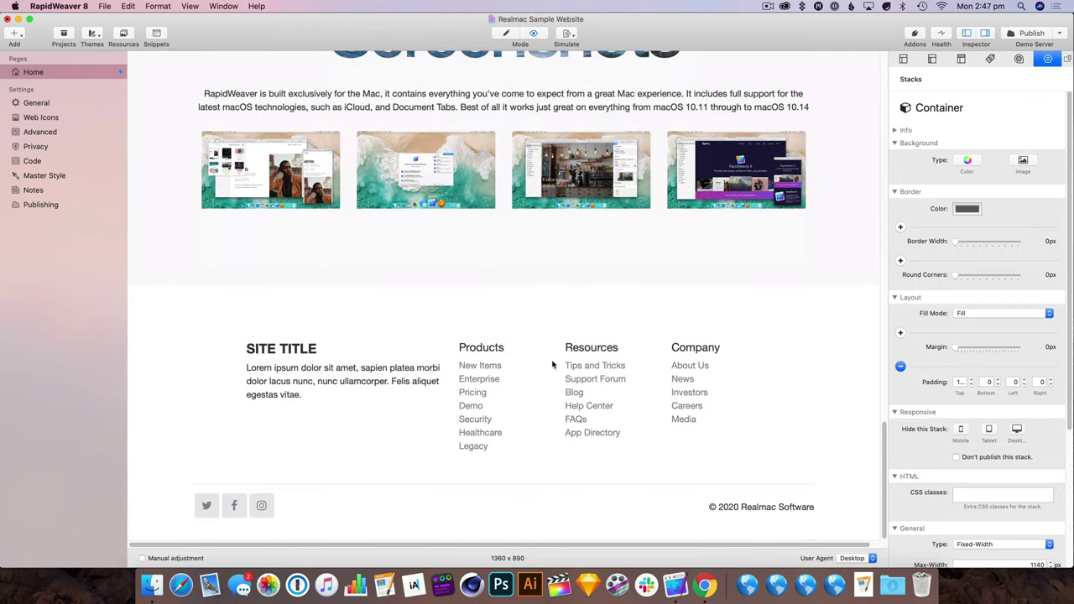
Step: Review the whole page in the preview, from the RapidWeaver 8 hero banner down to the Screenshots section and footer
scroll(610, 379, "up", 4)
scroll(575, 255, "up", 10)
scroll(579, 260, "up", 8)
scroll(567, 248, "down", 5)
scroll(557, 298, "down", 10)
scroll(553, 295, "up", 4)
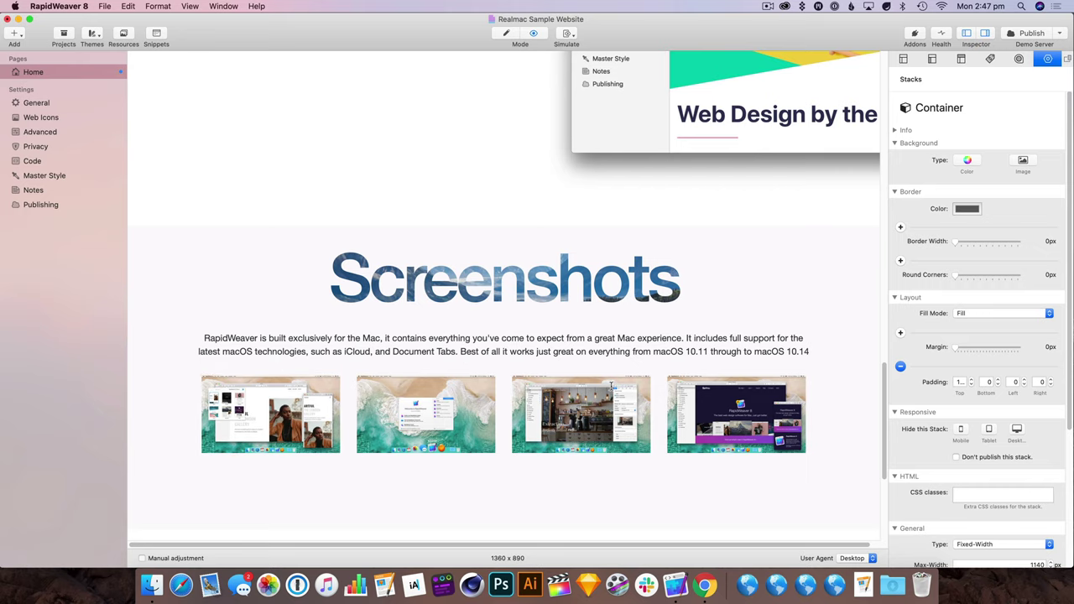
scroll(588, 361, "up", 5)
scroll(601, 363, "up", 10)
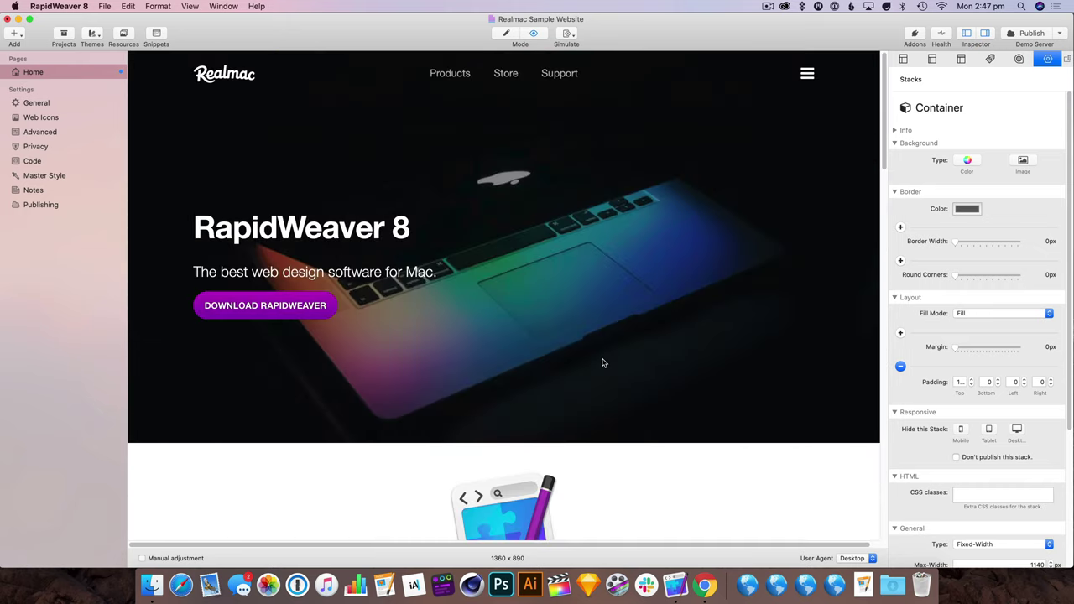
scroll(602, 363, "down", 15)
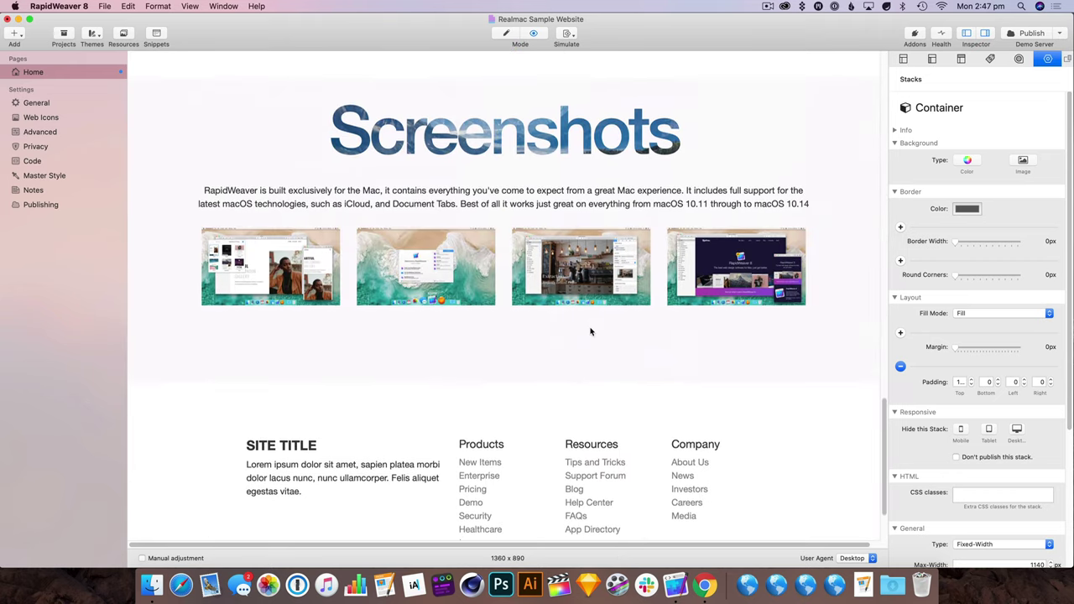
Step: Enlarge and close the first Screenshots thumbnail in the preview, and check the footer and Responsive Themes section
left_click(270, 266)
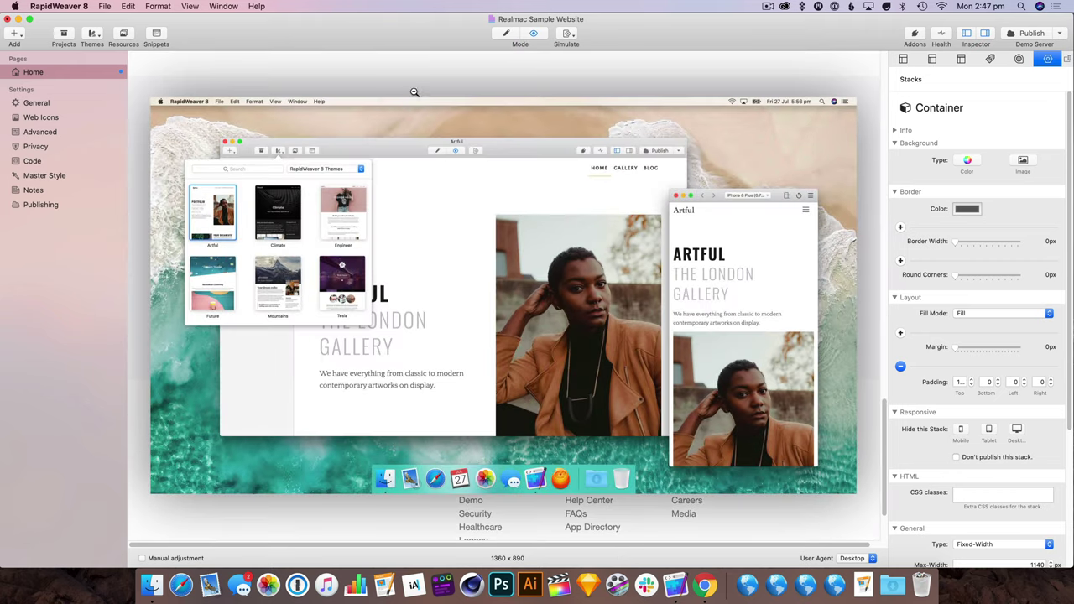
left_click(421, 75)
scroll(617, 283, "down", 2)
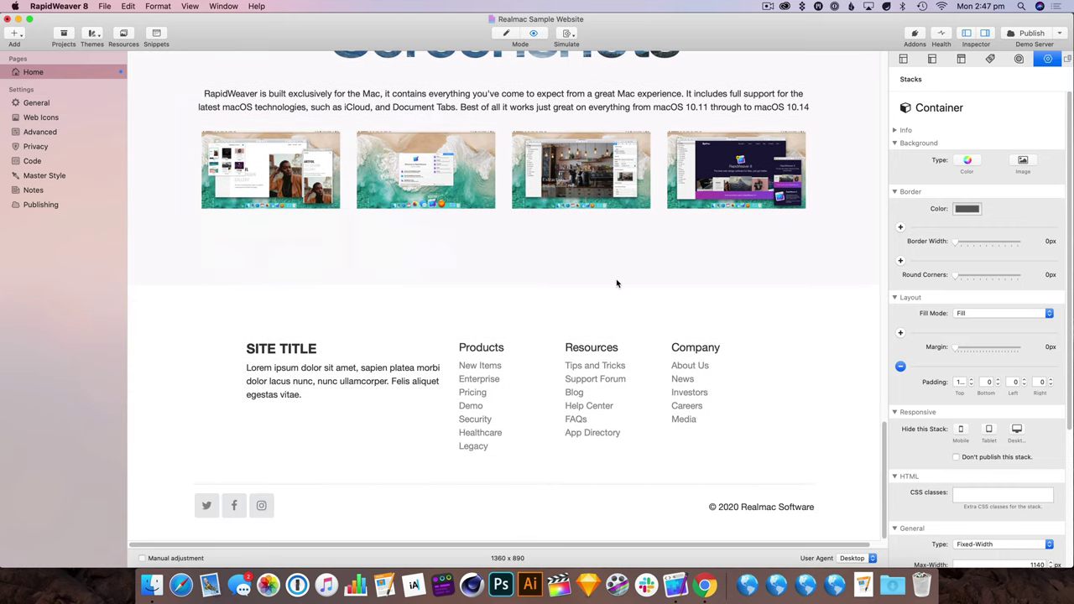
scroll(527, 344, "up", 20)
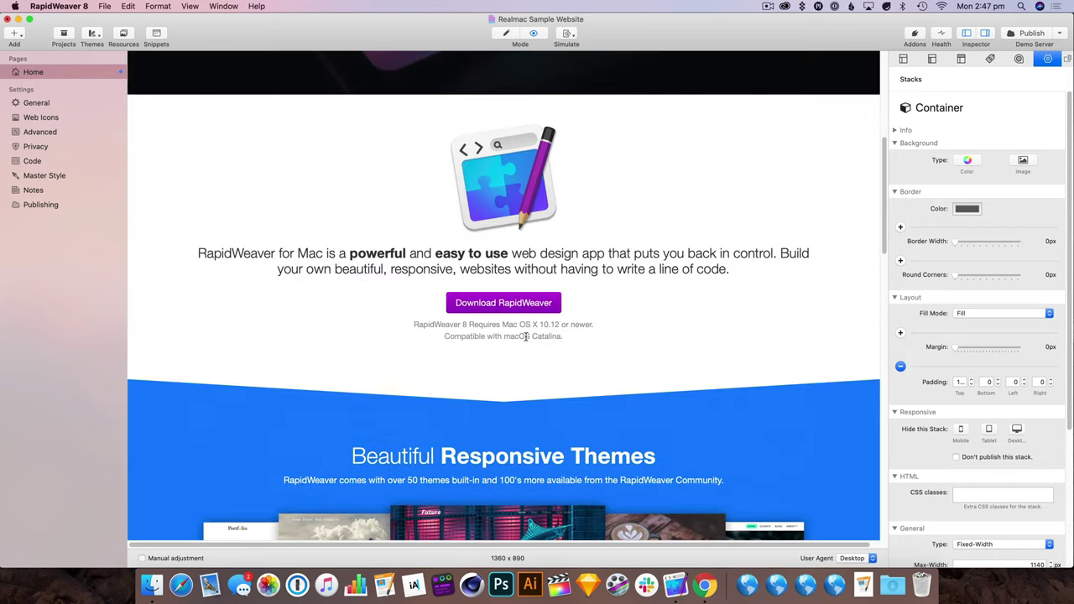
scroll(572, 331, "down", 10)
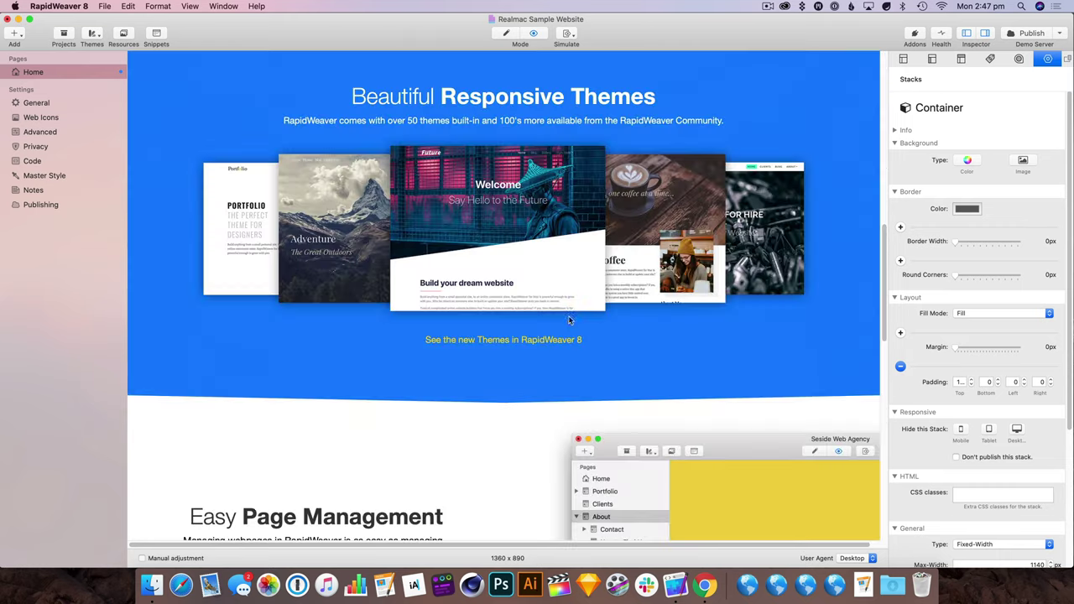
Step: Return the page to edit mode and publish the site to the Demo Server
scroll(803, 193, "up", 10)
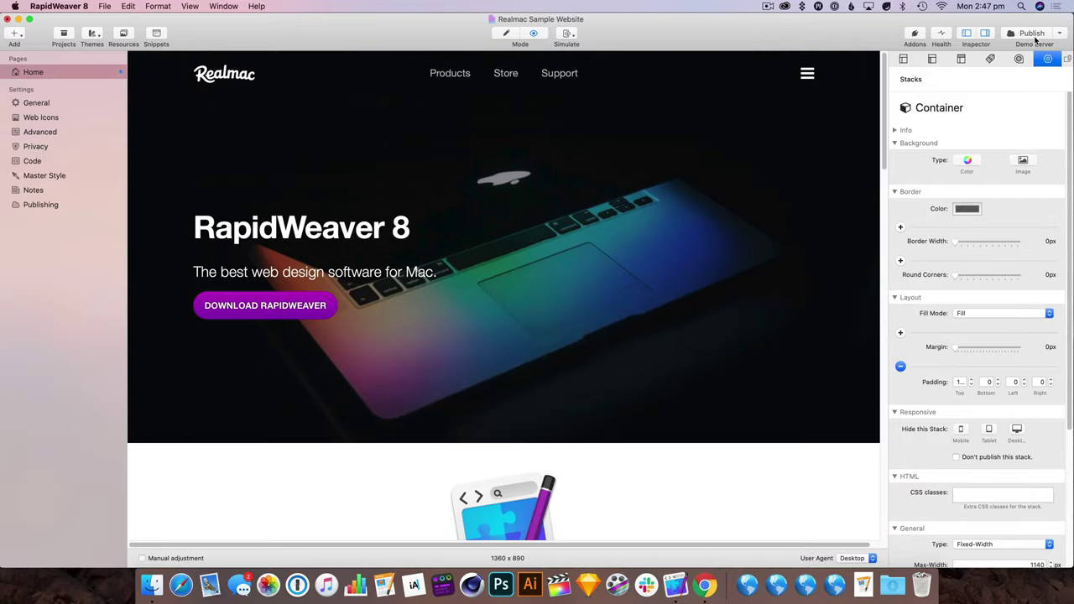
left_click(506, 34)
left_click(1025, 34)
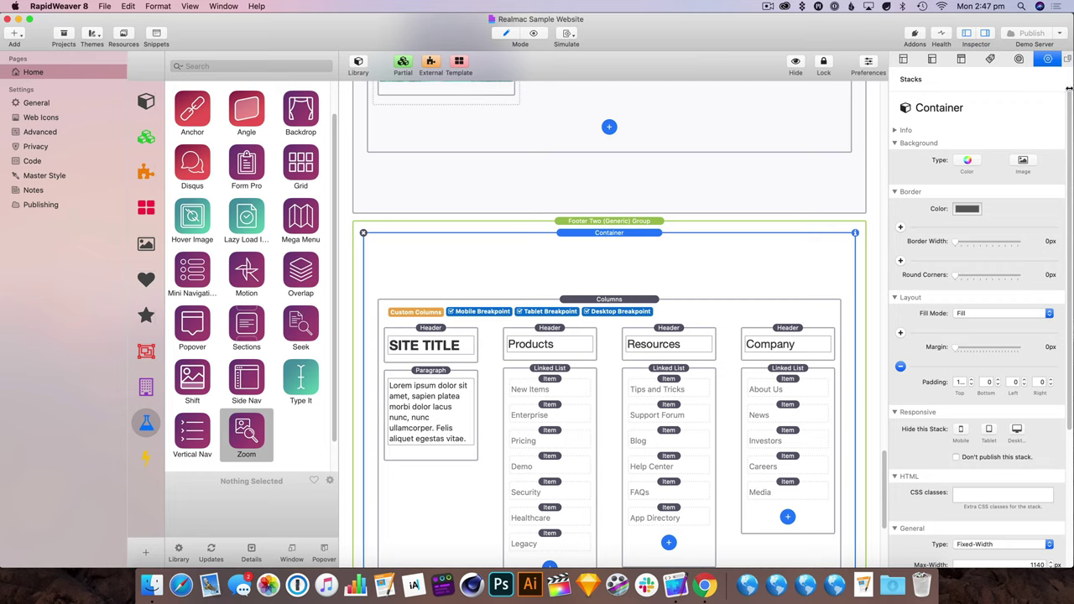
Step: Copy the Demo Server's website address from the publishing setup and return to the Home page
left_click(1060, 33)
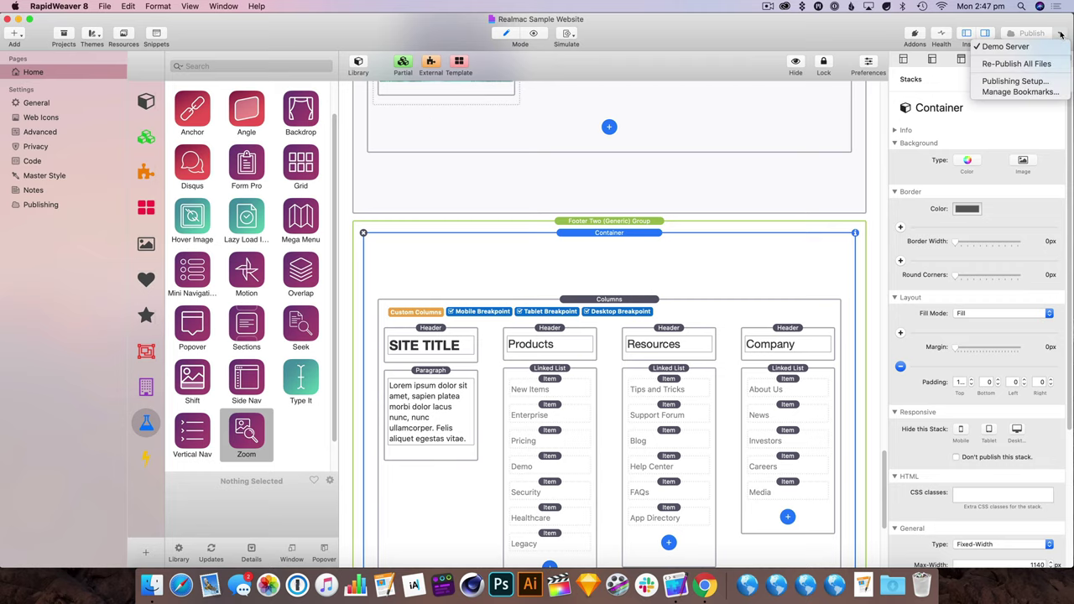
left_click(1037, 82)
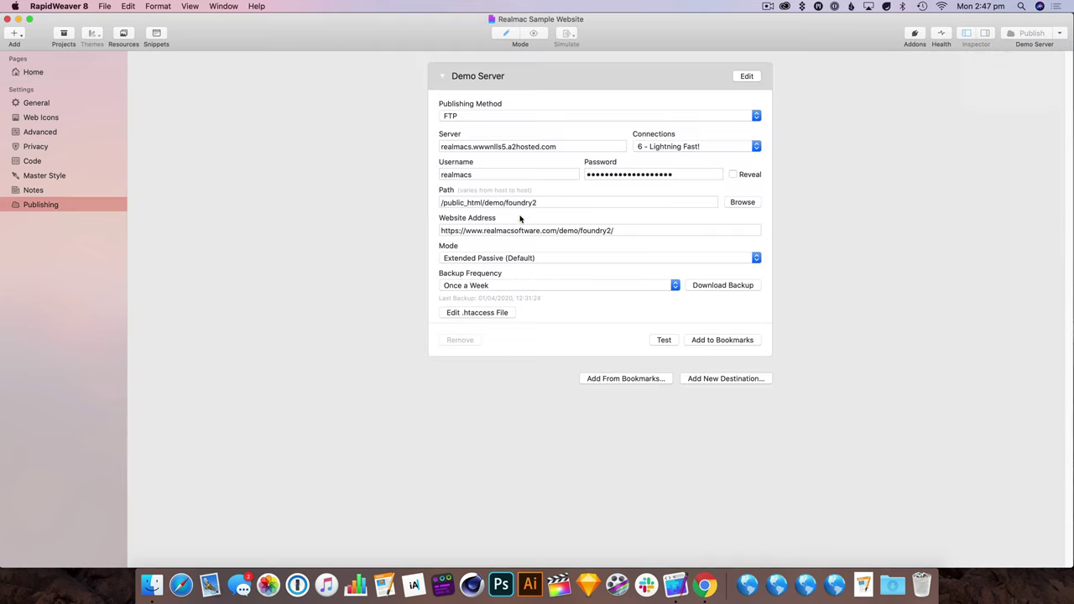
triple_click(629, 228)
key("super+c")
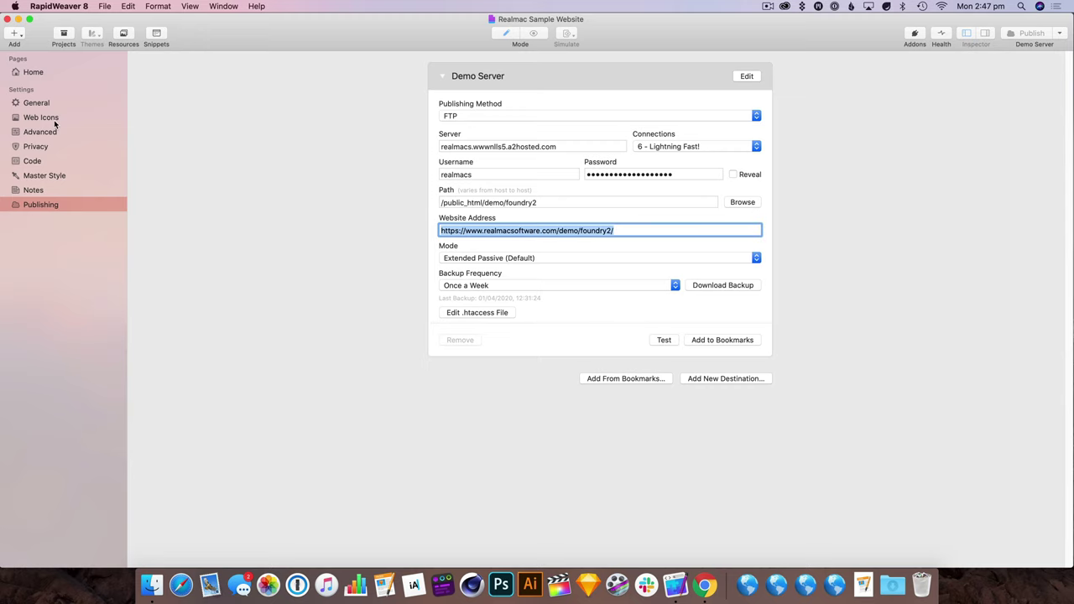
left_click(33, 73)
key("super+Tab")
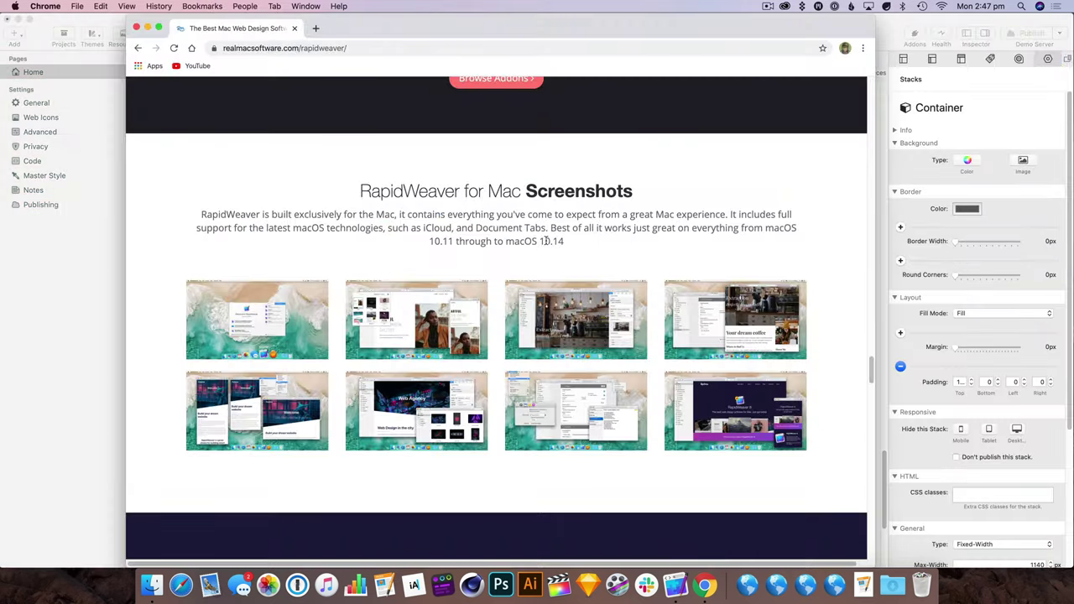
key("super+t")
key("super+v")
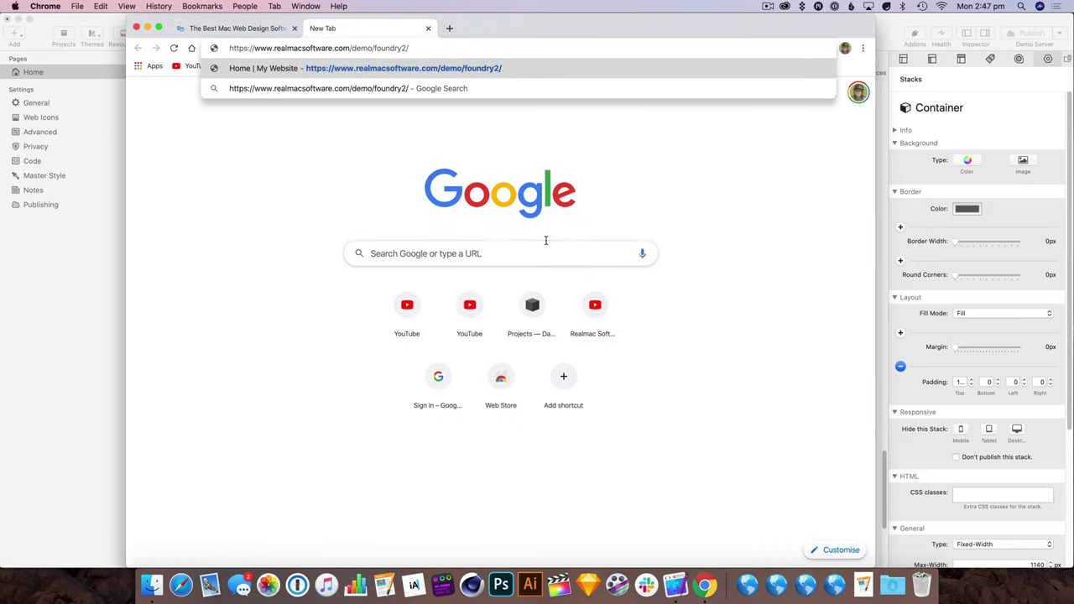
key("Return")
Step: Review the published page from top to footer, enlarging and closing the first two Screenshots thumbnails along the way
scroll(564, 265, "down", 5)
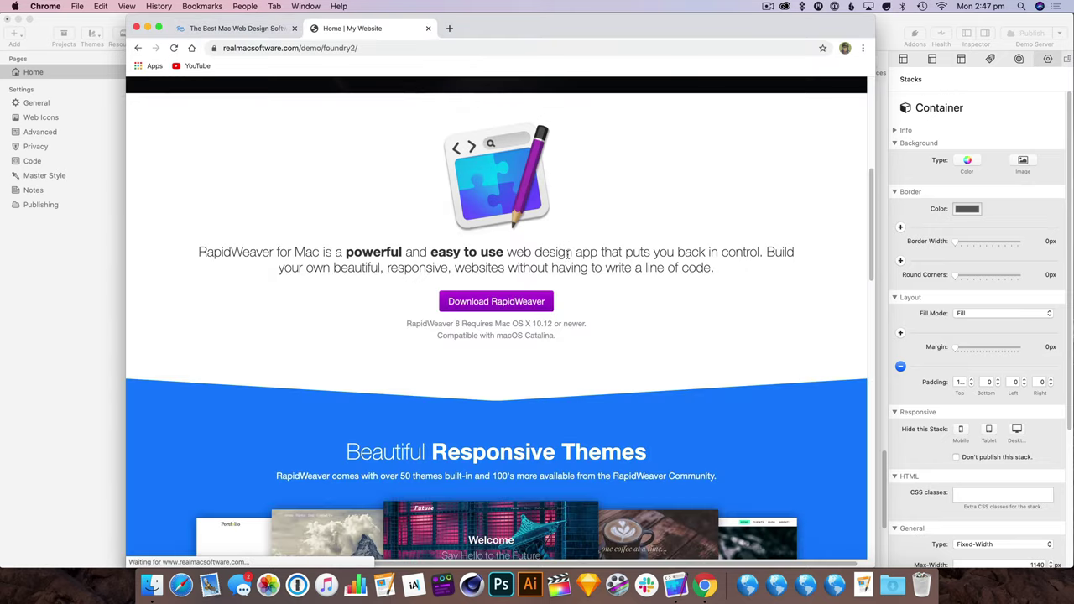
scroll(618, 283, "down", 5)
scroll(618, 283, "down", 10)
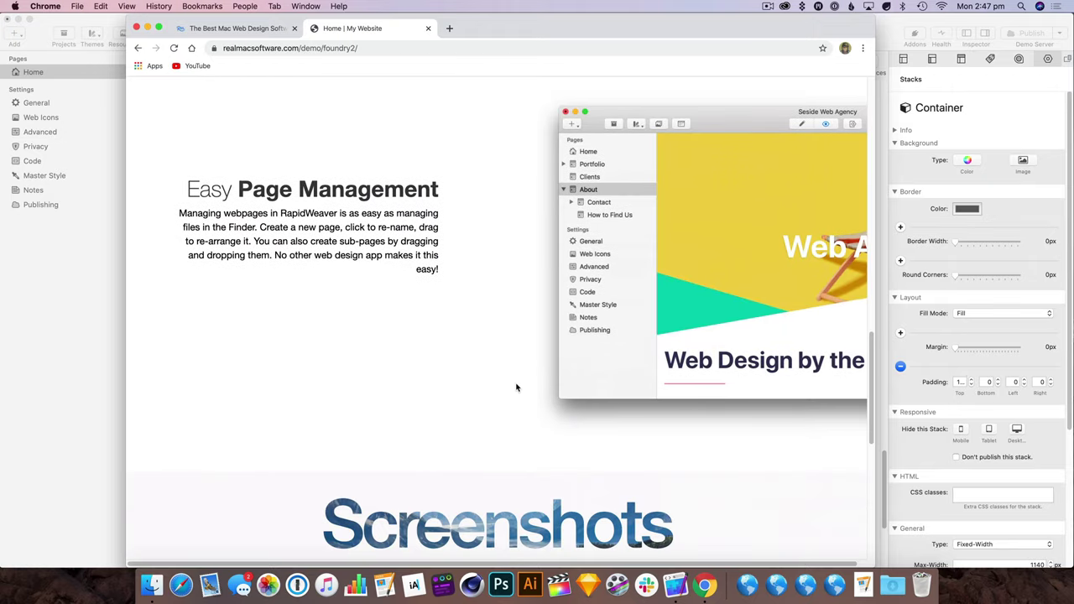
scroll(508, 393, "down", 7)
left_click(298, 375)
left_click(467, 115)
left_click(462, 377)
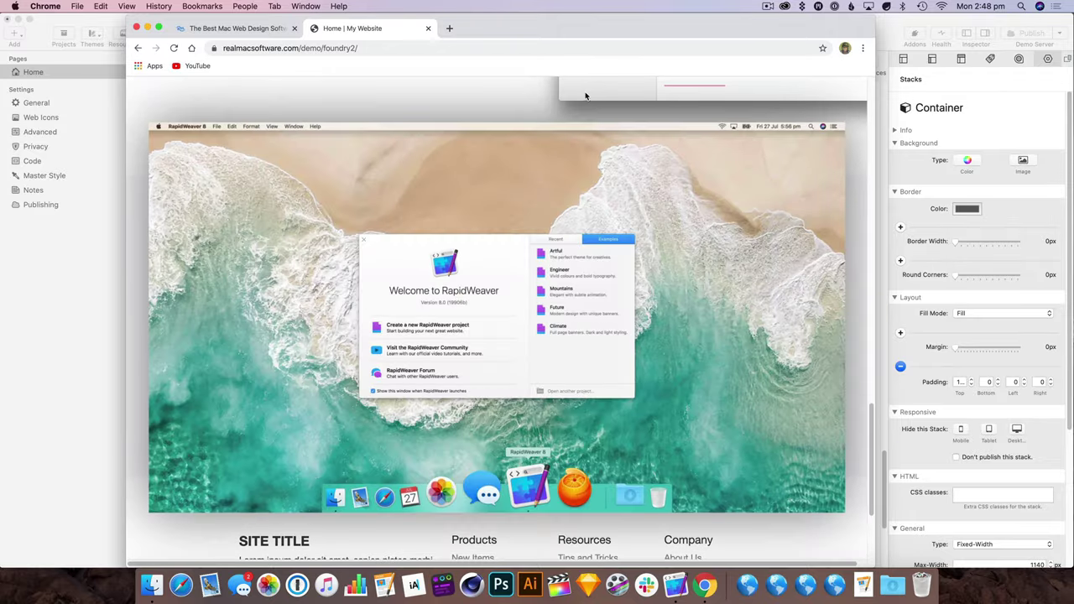
left_click(586, 96)
scroll(558, 377, "down", 3)
scroll(558, 377, "up", 10)
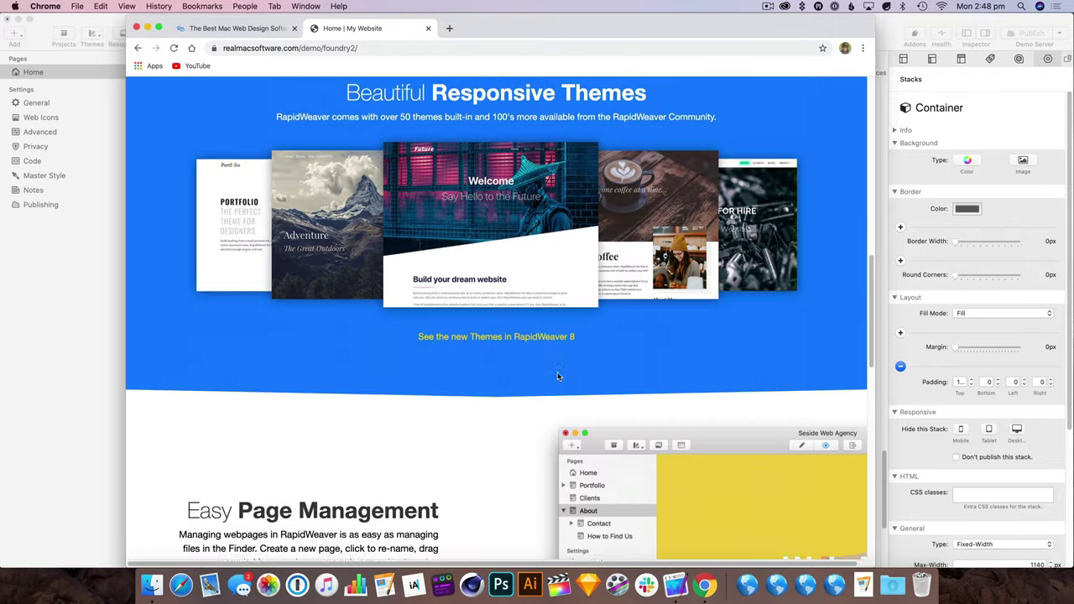
scroll(557, 377, "up", 10)
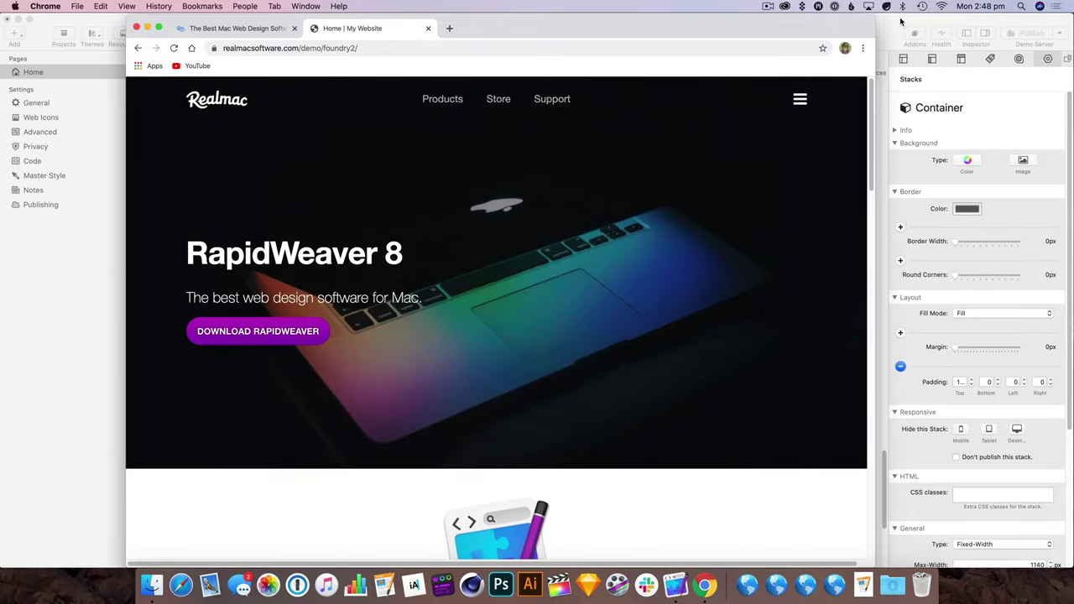
Step: Switch back to RapidWeaver and look through the Potion Pack and Foundry stacks and the page's stack structure up to the Nav. Bar Pro
left_click(900, 21)
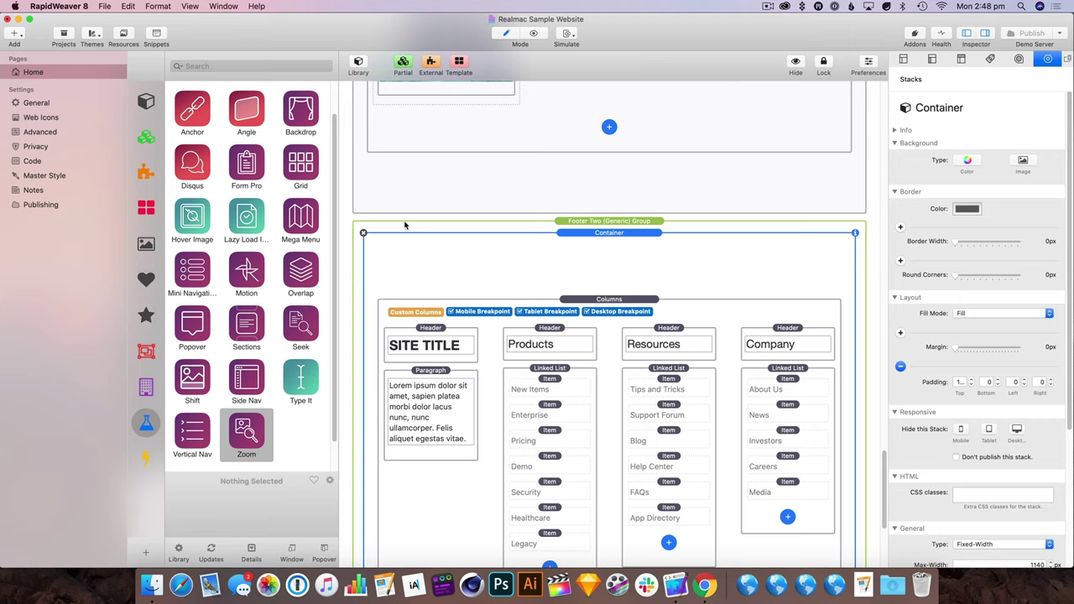
scroll(284, 321, "up", 3)
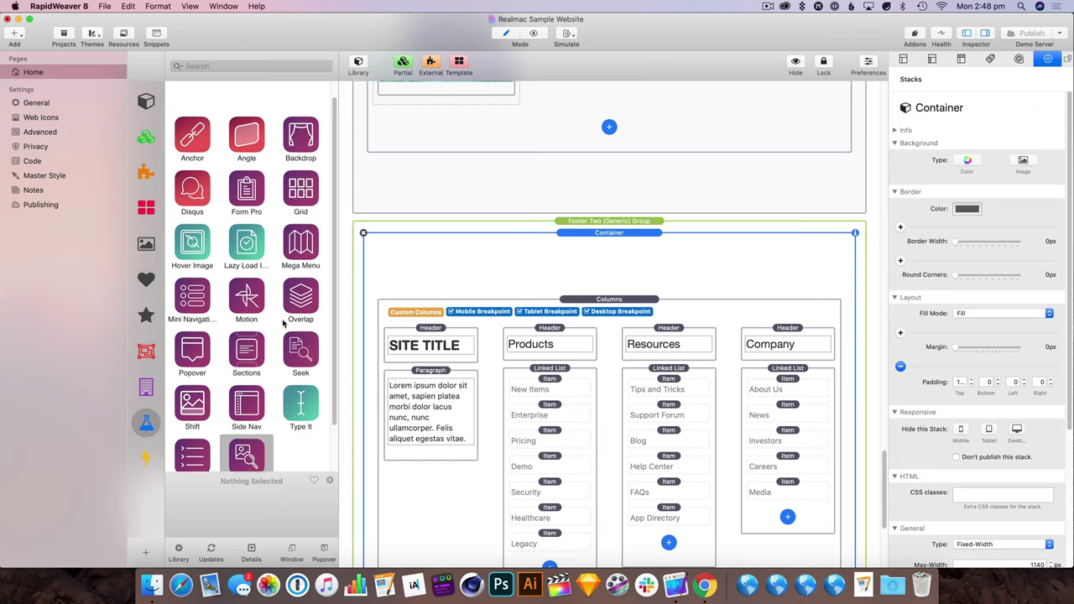
scroll(283, 322, "up", 2)
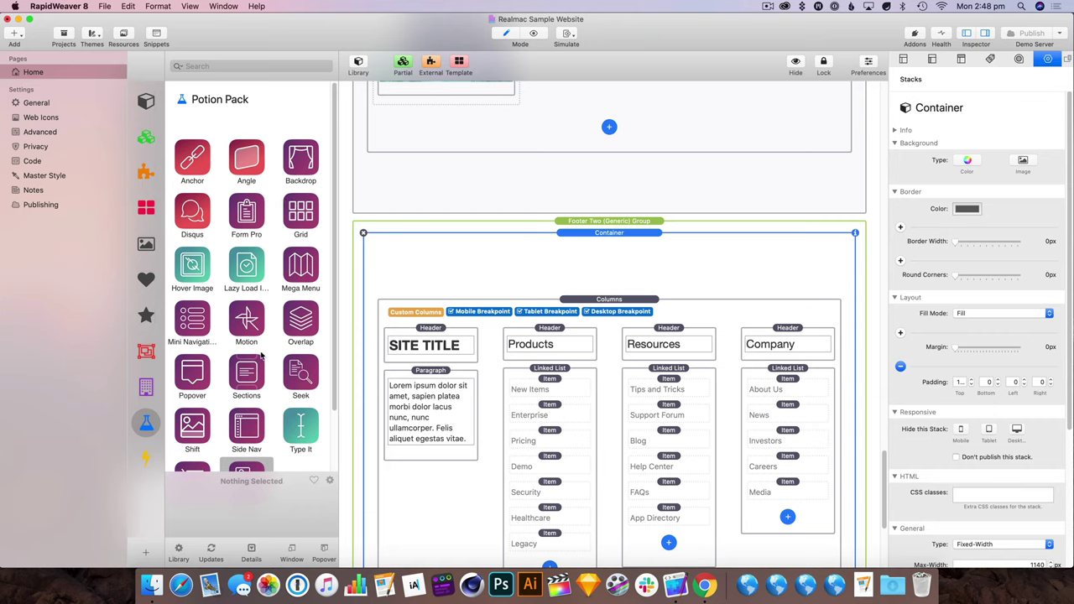
left_click(146, 387)
scroll(277, 378, "down", 4)
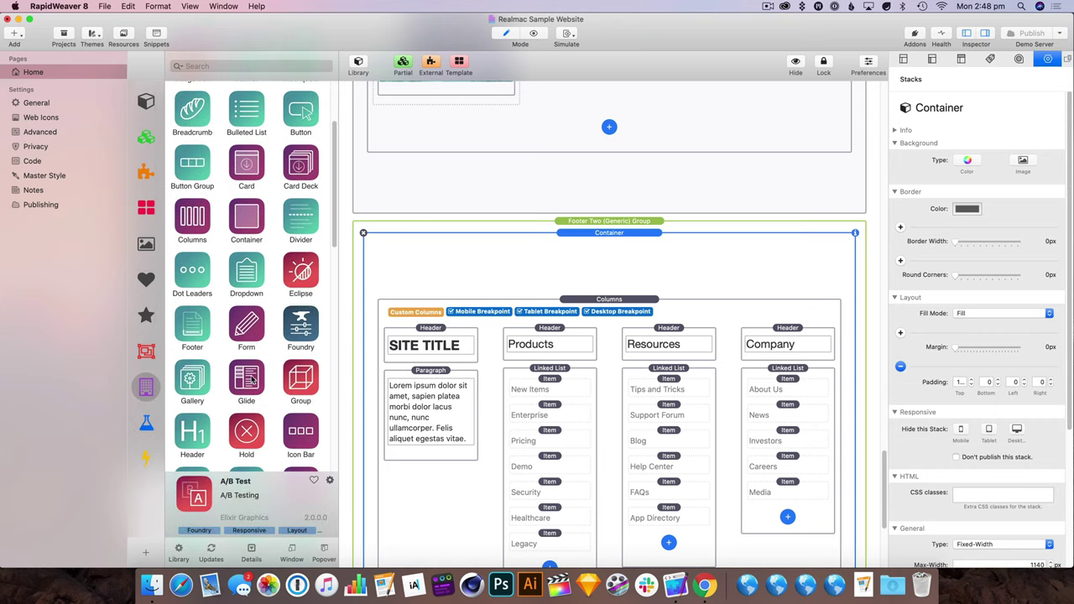
scroll(294, 395, "down", 2)
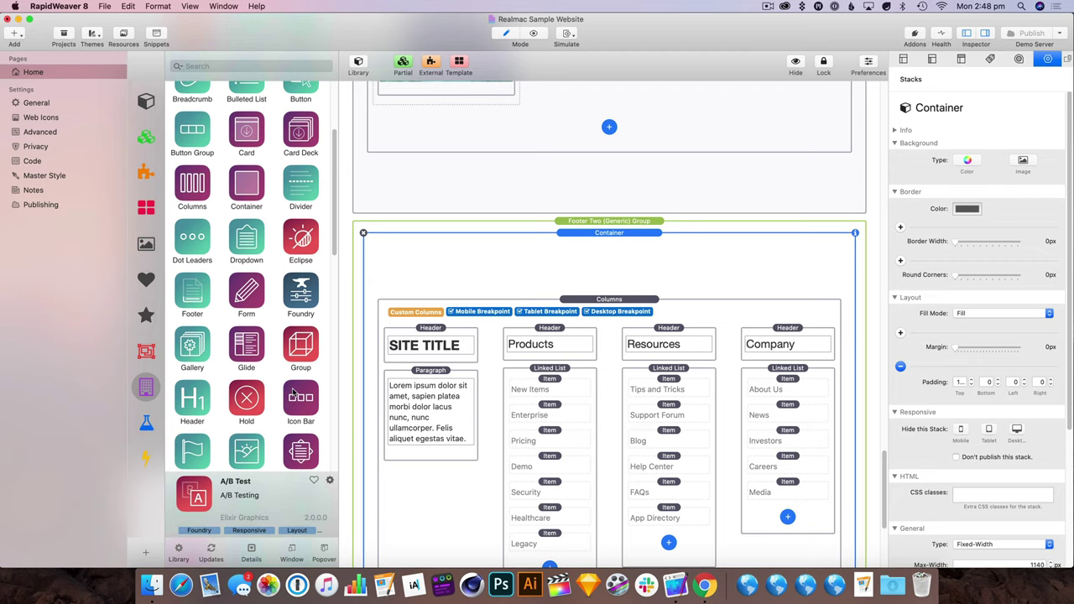
scroll(286, 376, "down", 5)
scroll(280, 382, "down", 6)
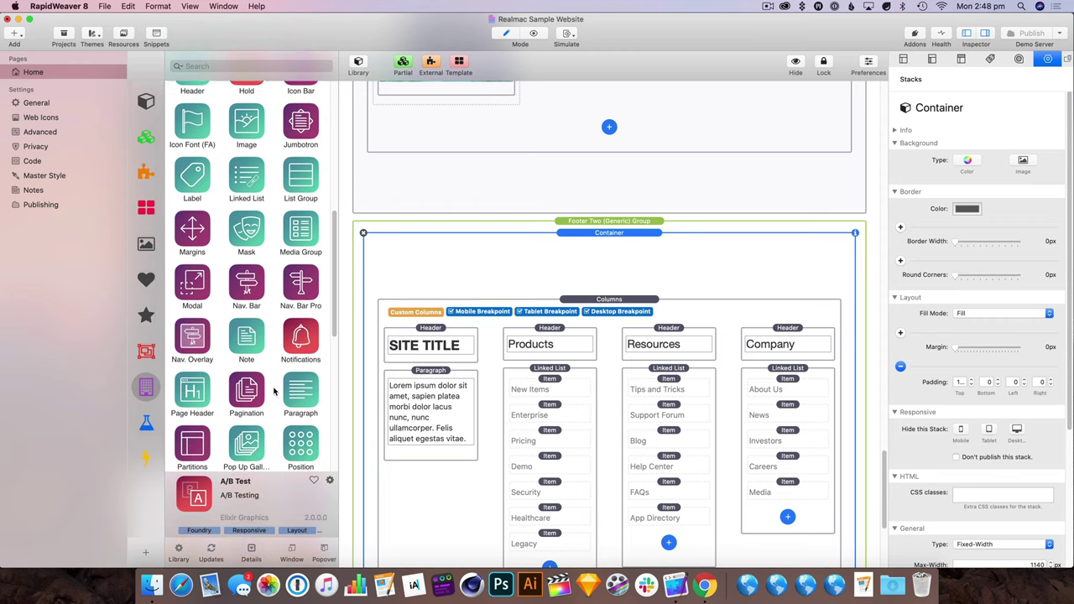
scroll(565, 381, "down", 4)
scroll(565, 380, "down", 10)
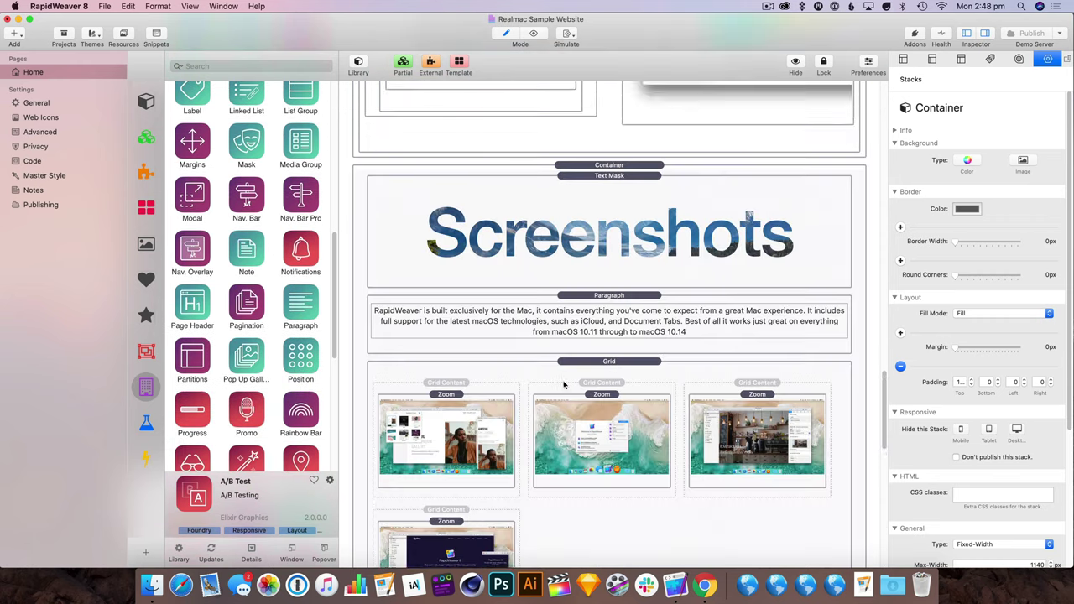
scroll(562, 369, "up", 15)
scroll(566, 362, "up", 1)
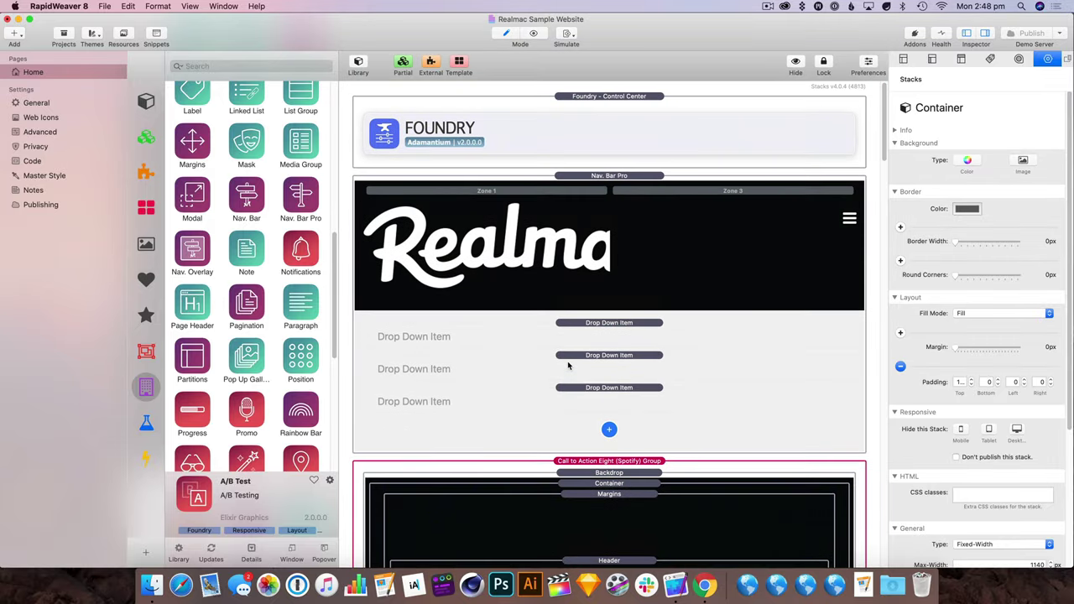